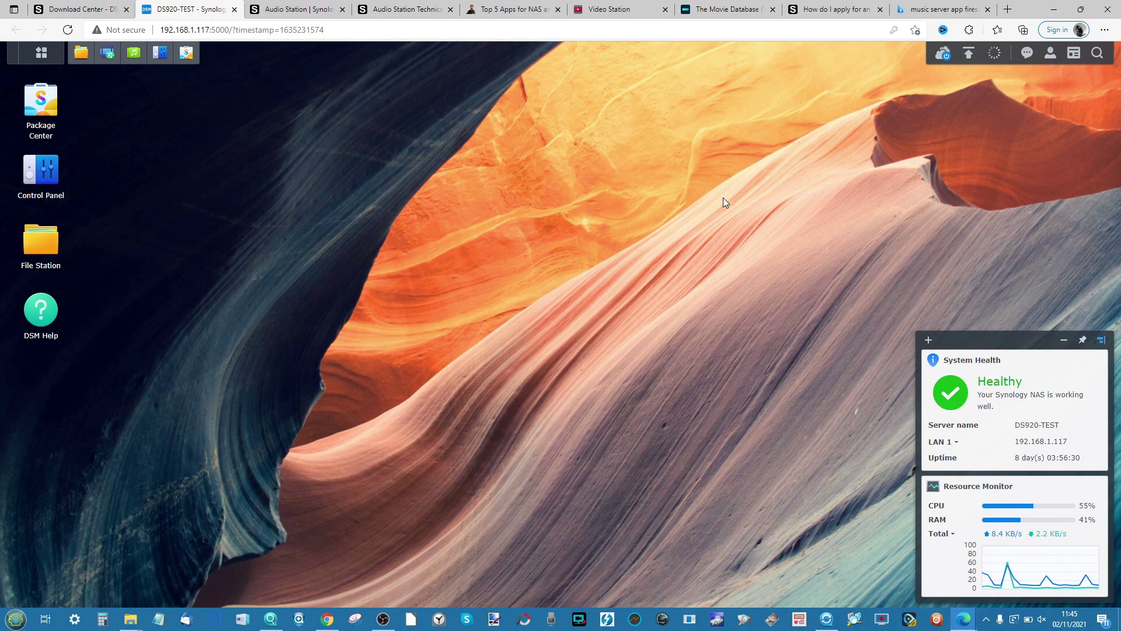
Step: Look over Control Panel's Synology Account and External Access settings, then close Control Panel
left_click(41, 59)
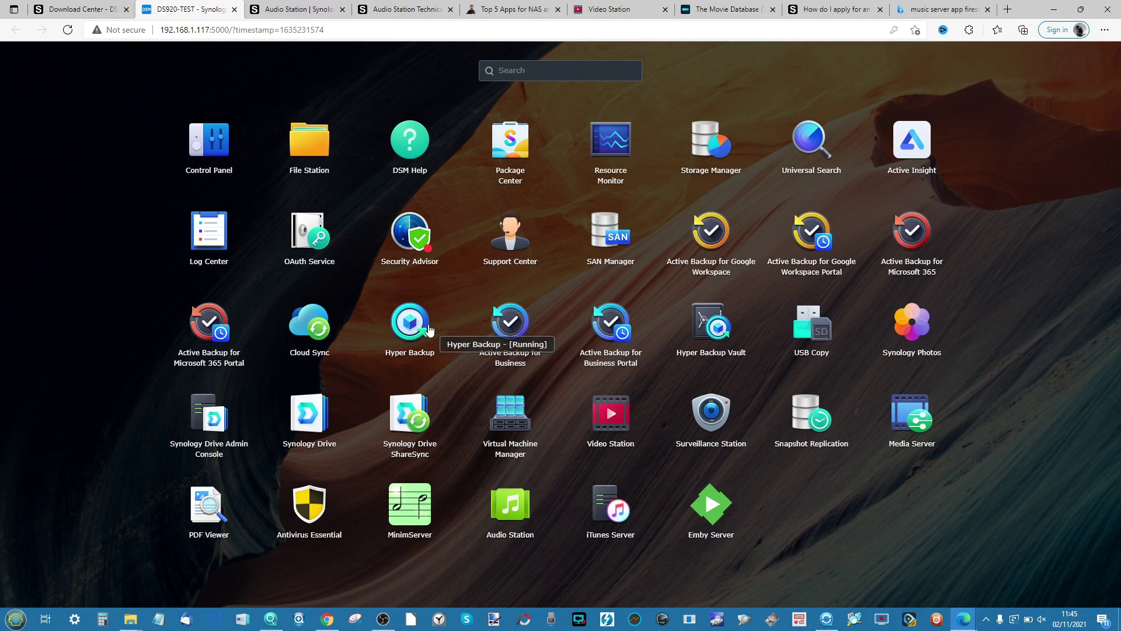
left_click(232, 144)
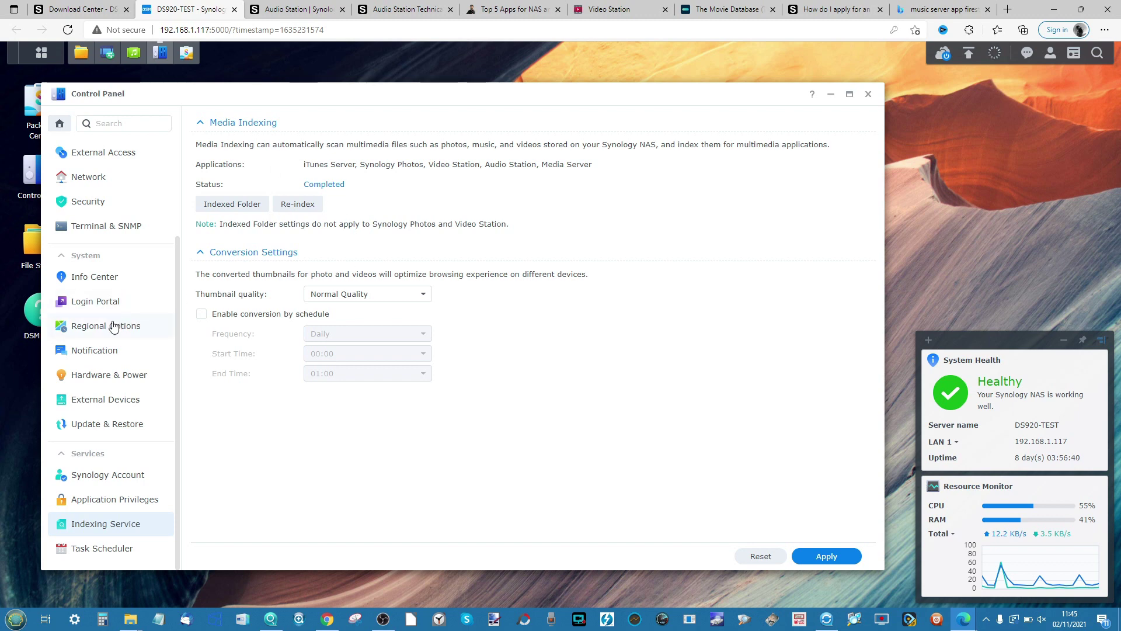
left_click(110, 474)
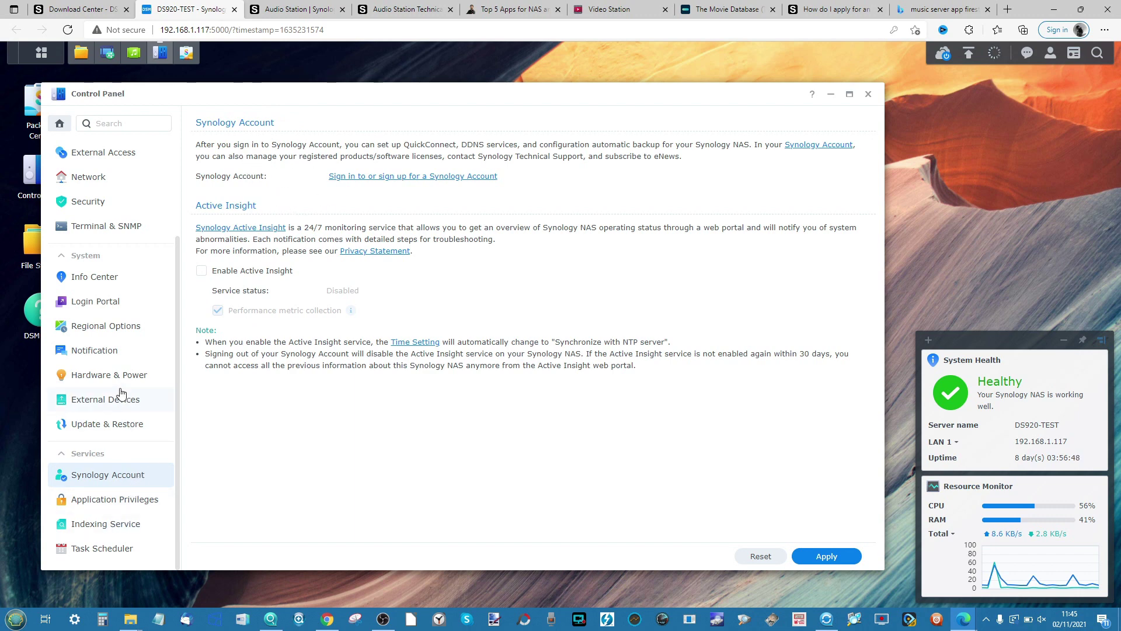
scroll(120, 391, "up", 1)
scroll(120, 392, "up", 2)
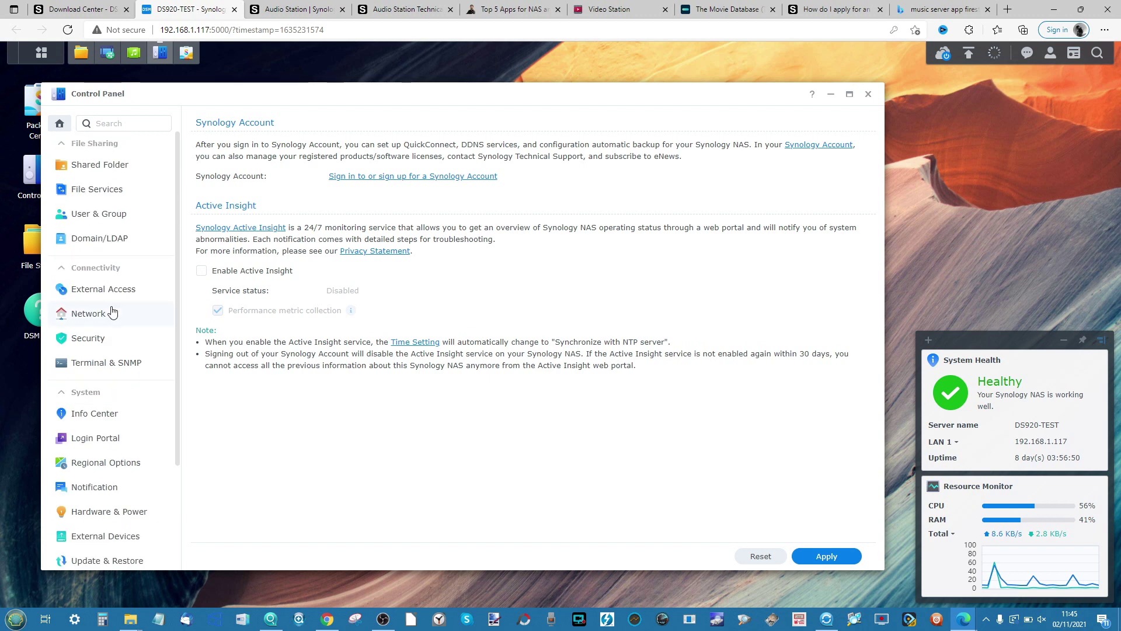
left_click(114, 293)
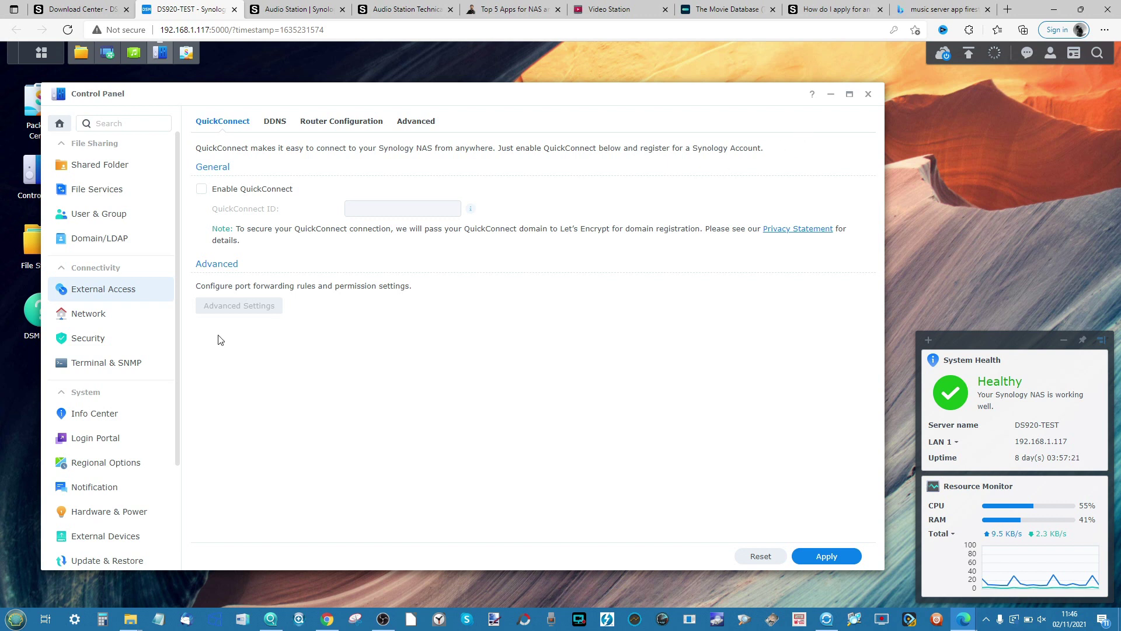
left_click(868, 94)
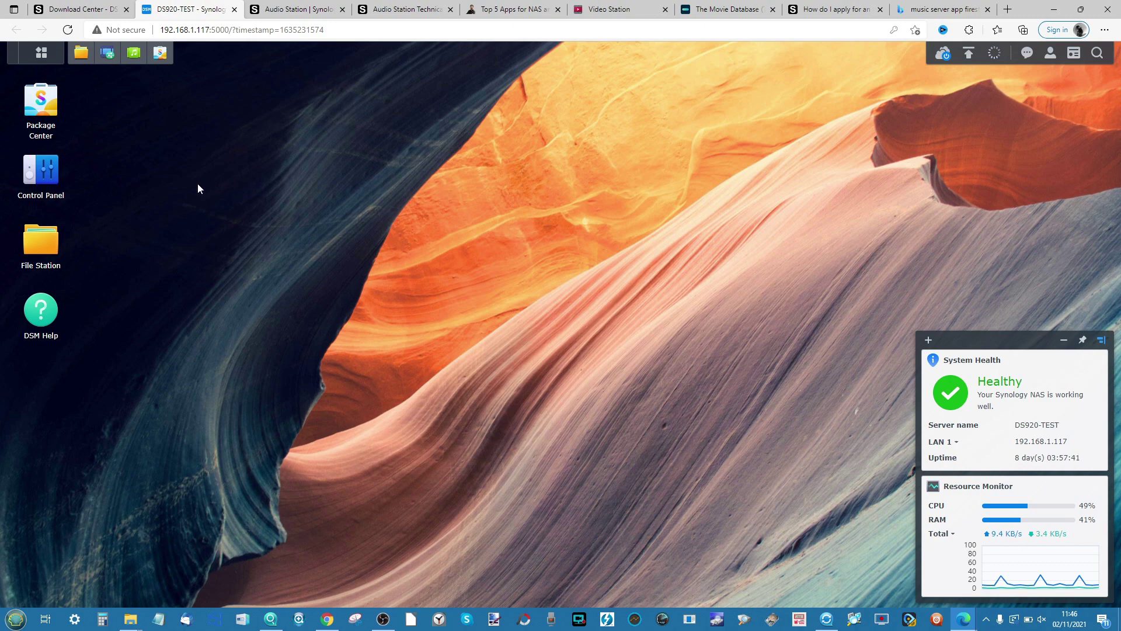
Step: Reopen Control Panel to Indexing Service's indexed folder list and launch File Station
left_click(37, 177)
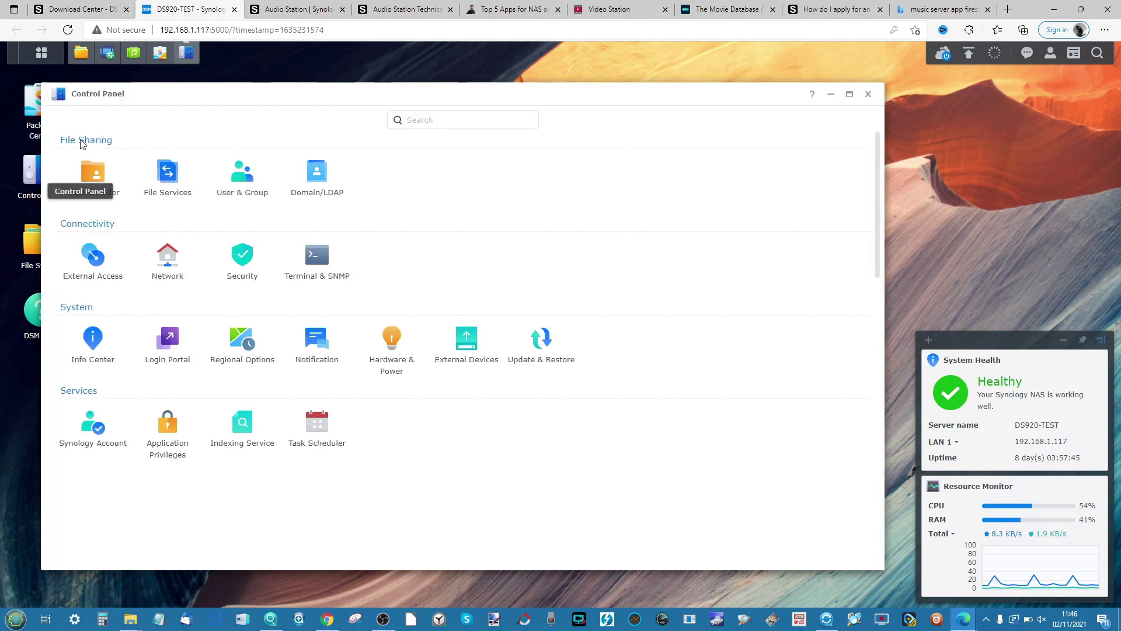
left_click_drag(187, 94, 361, 97)
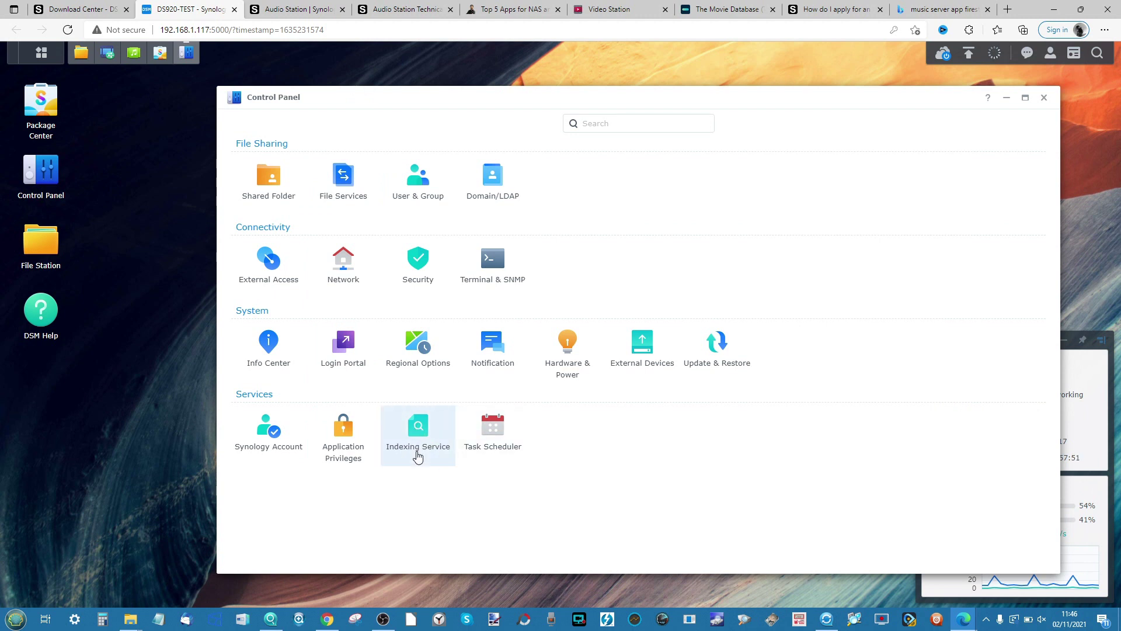
left_click(419, 432)
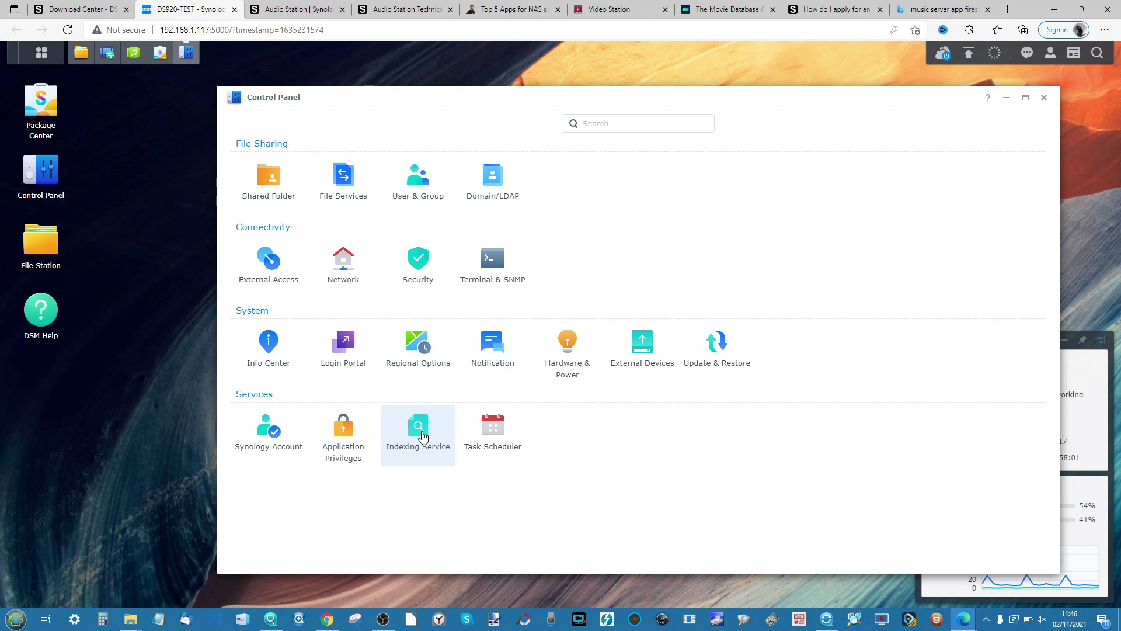
left_click(420, 435)
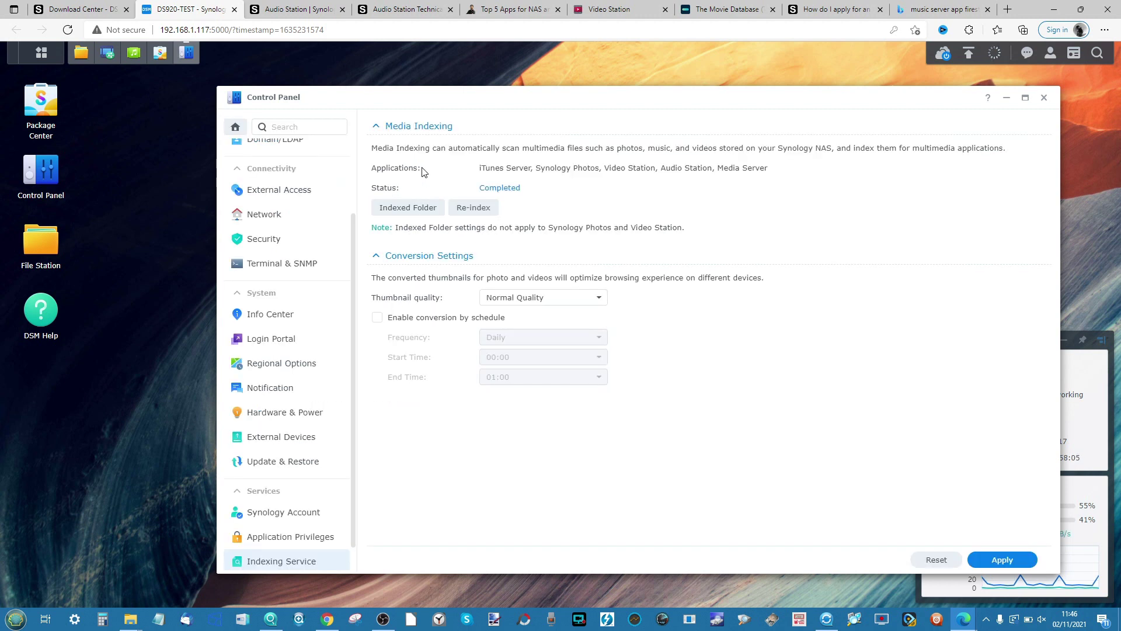
left_click(397, 209)
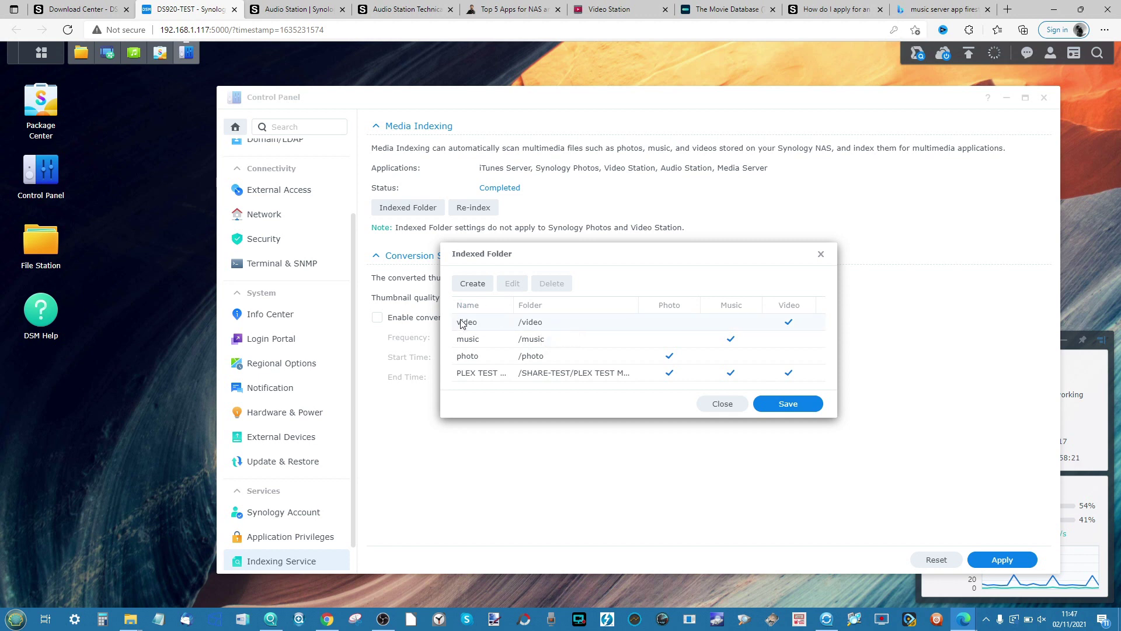
double_click(41, 243)
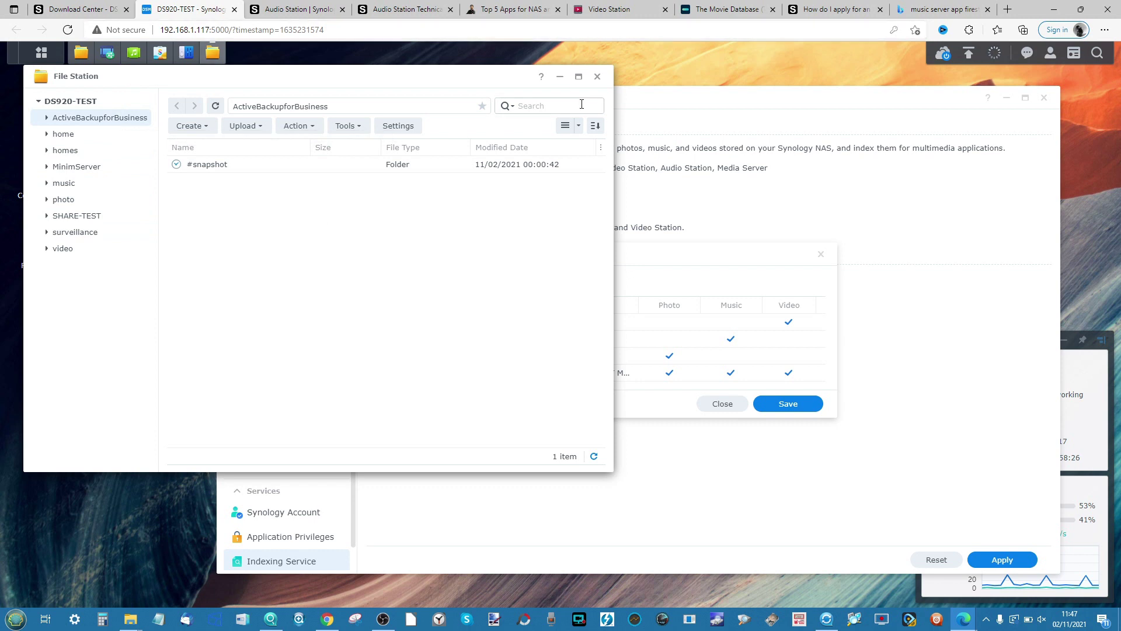
Step: Start a new indexed folder and name it Audiobooks
left_click(709, 253)
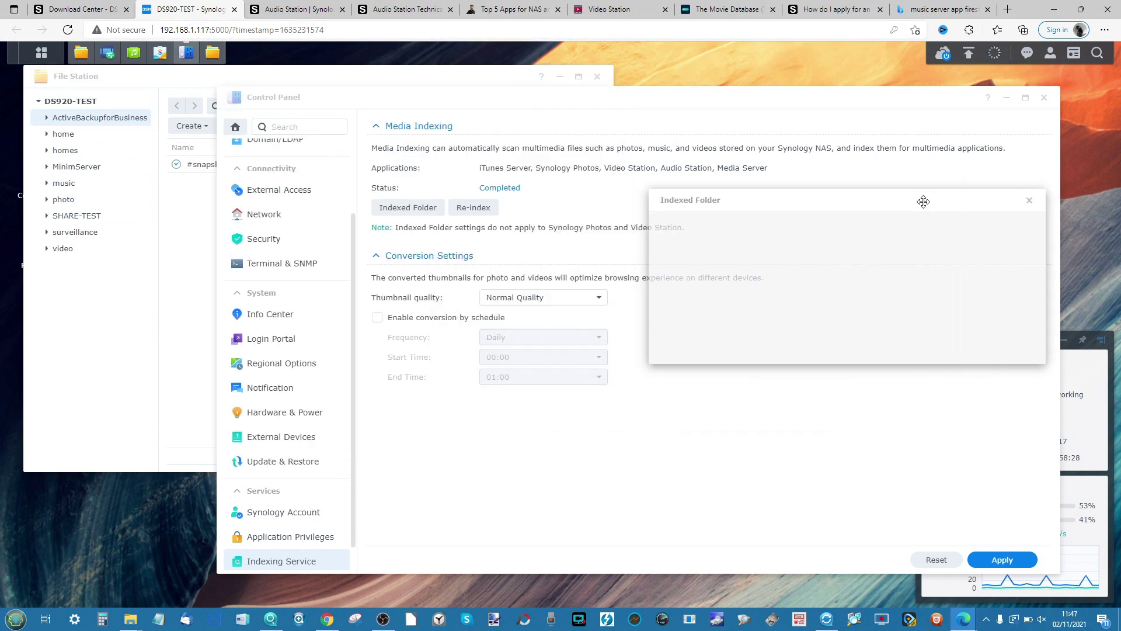
left_click(508, 87)
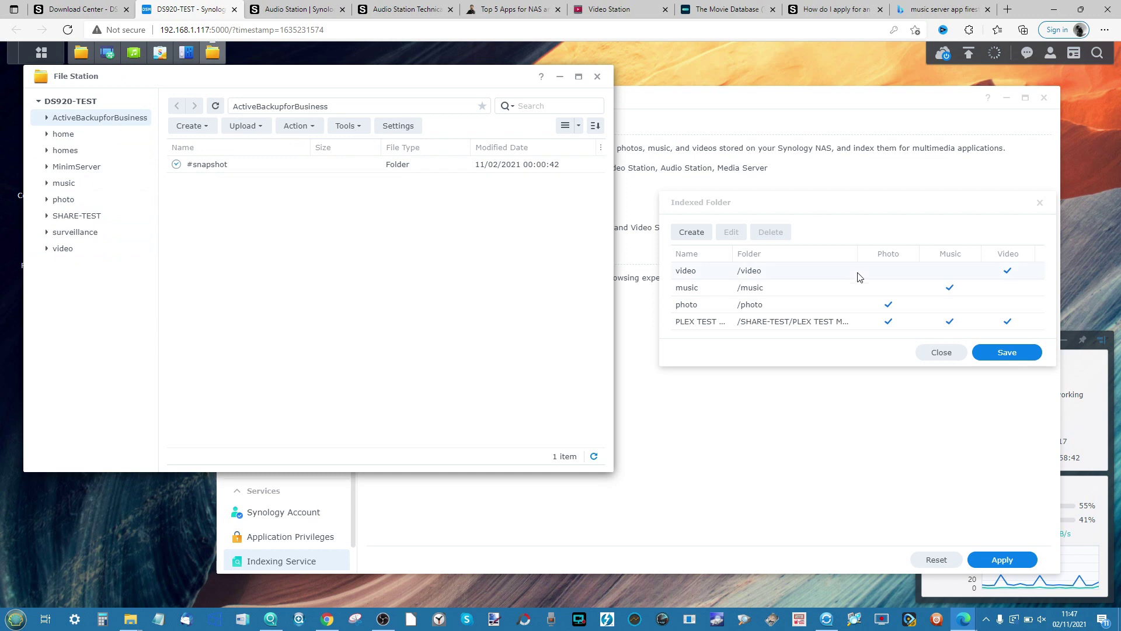
left_click(848, 326)
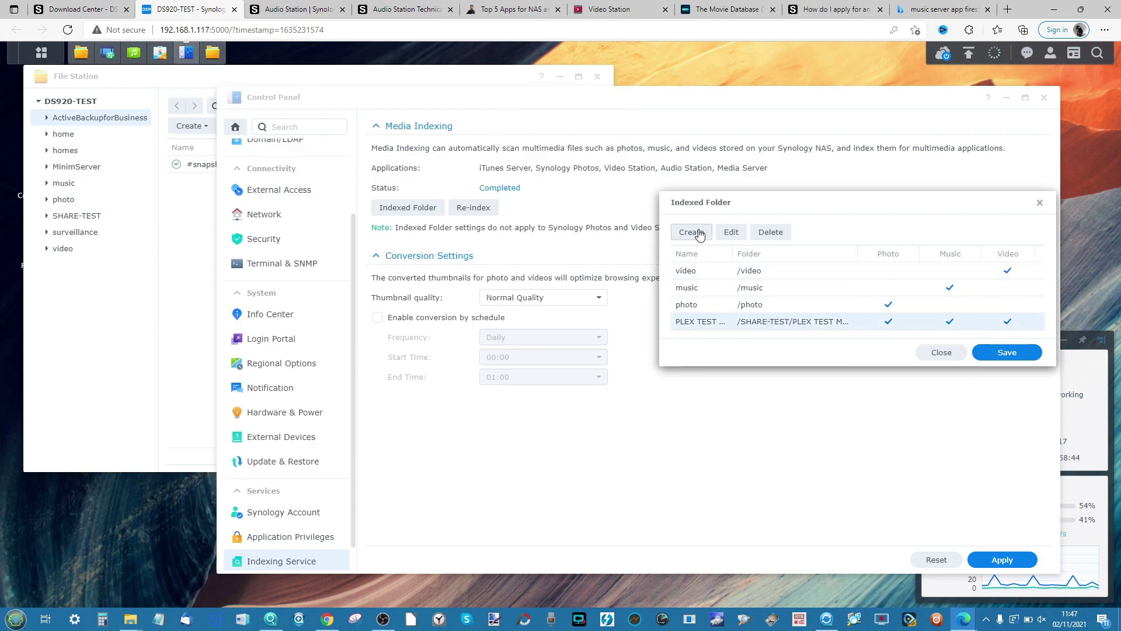
left_click(699, 237)
left_click(818, 250)
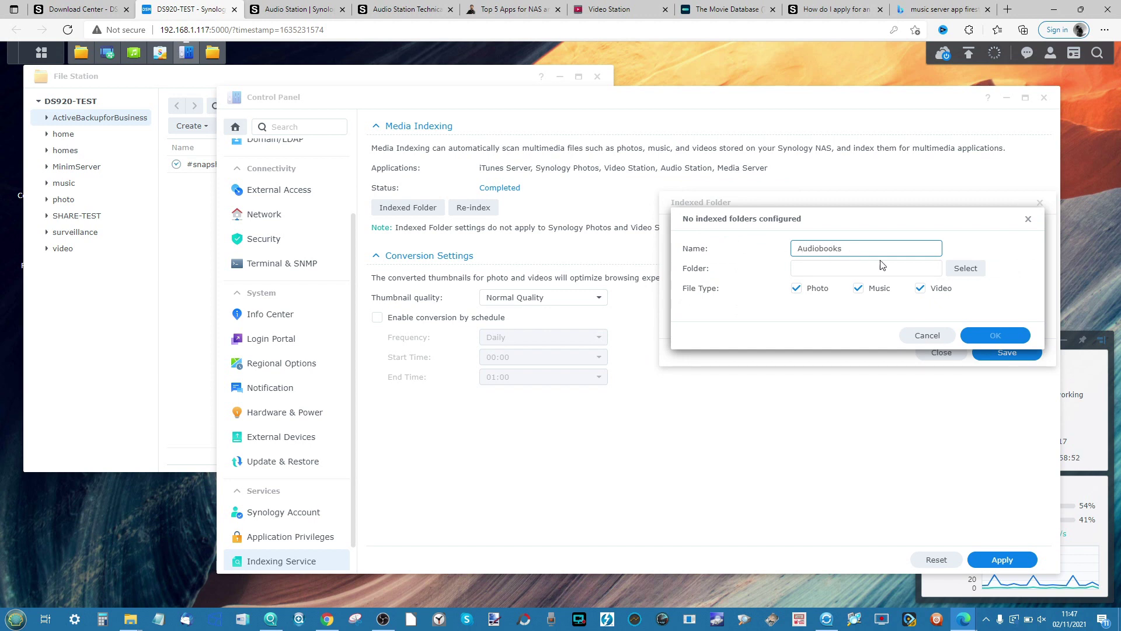
Step: Set the Audiobooks folder location to SHARE-TEST/PLEX TEST MEDIA/Music
left_click(966, 270)
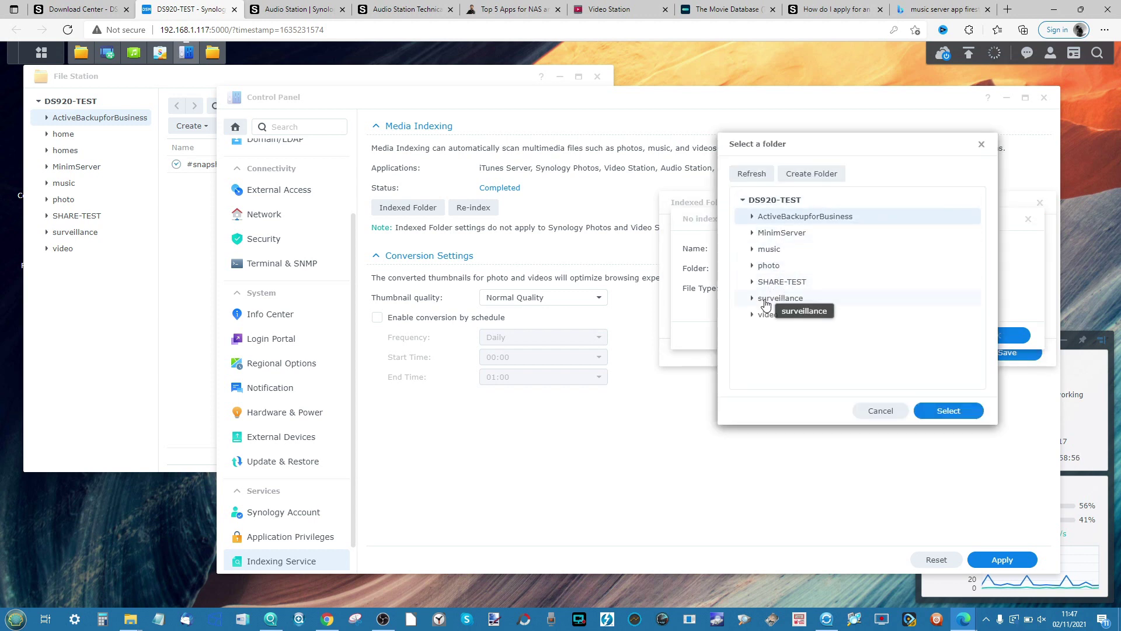
left_click(753, 249)
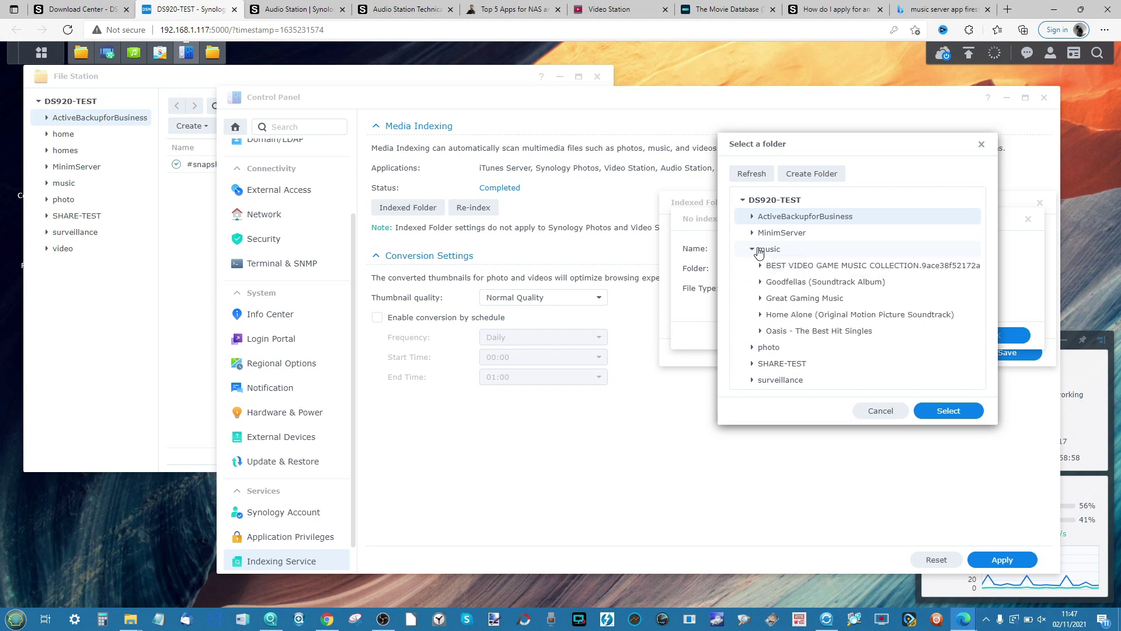
left_click(752, 249)
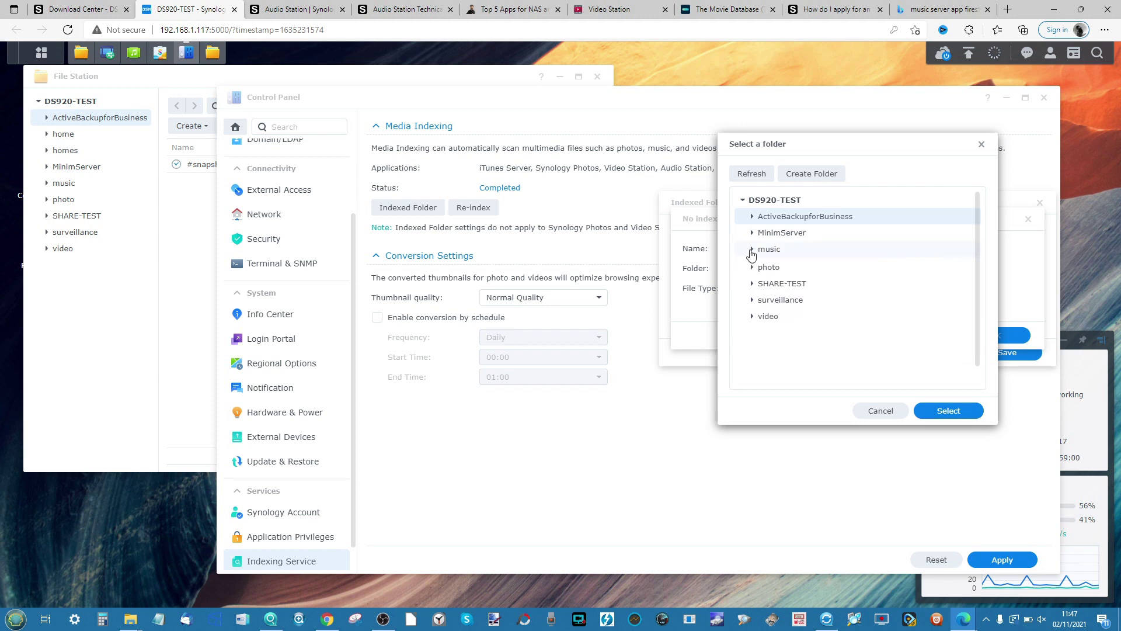
left_click(752, 282)
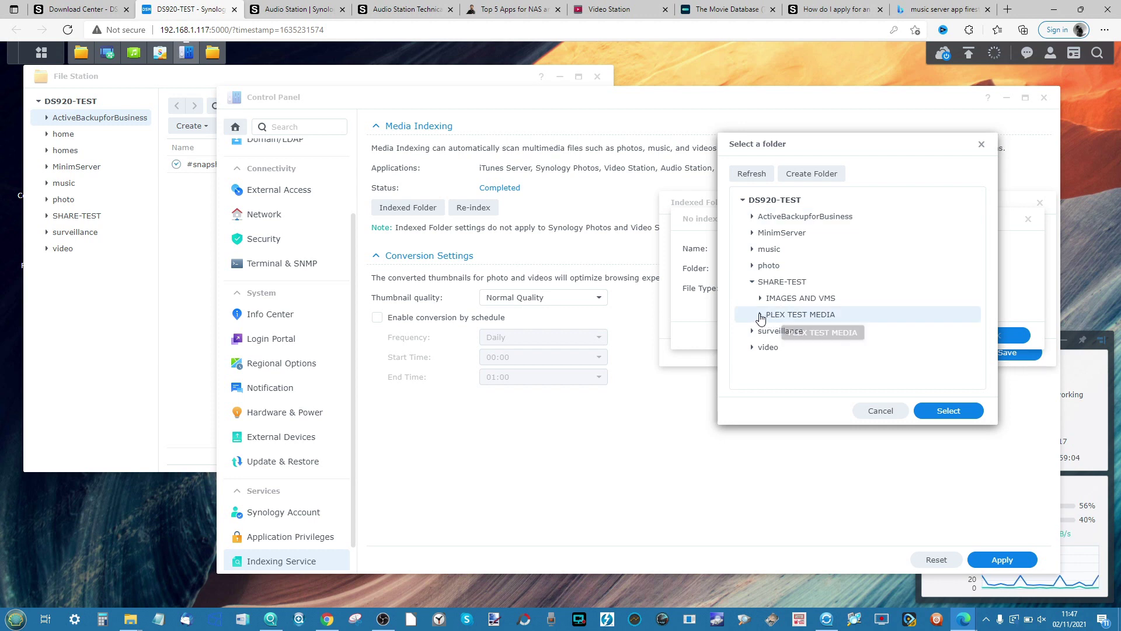
left_click(760, 315)
scroll(789, 357, "down", 1)
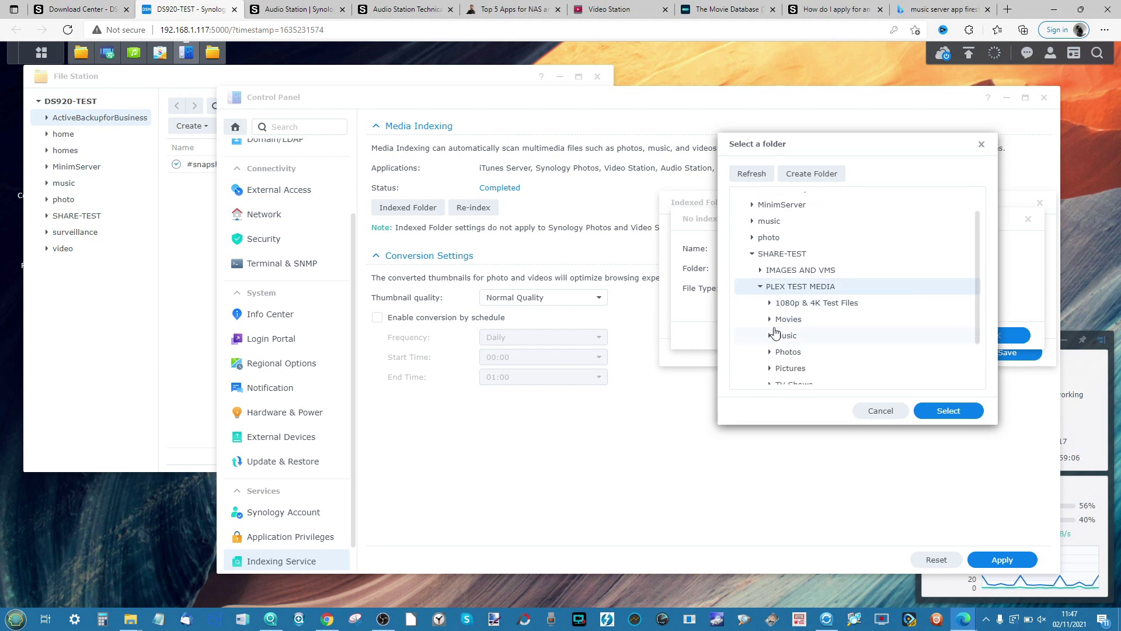
left_click(778, 337)
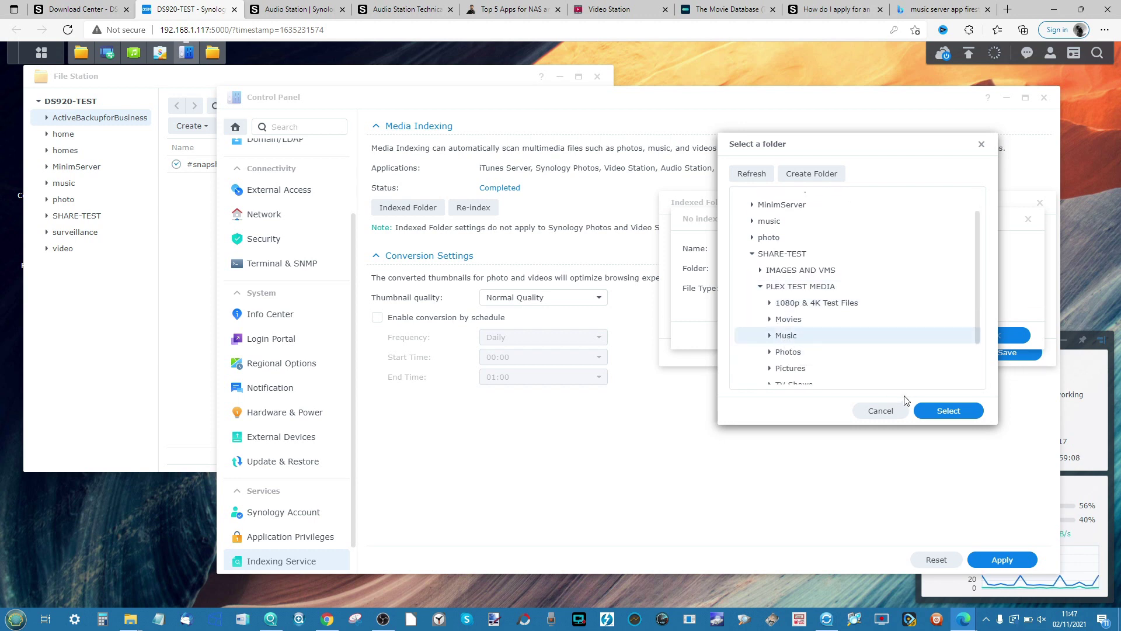
left_click(933, 413)
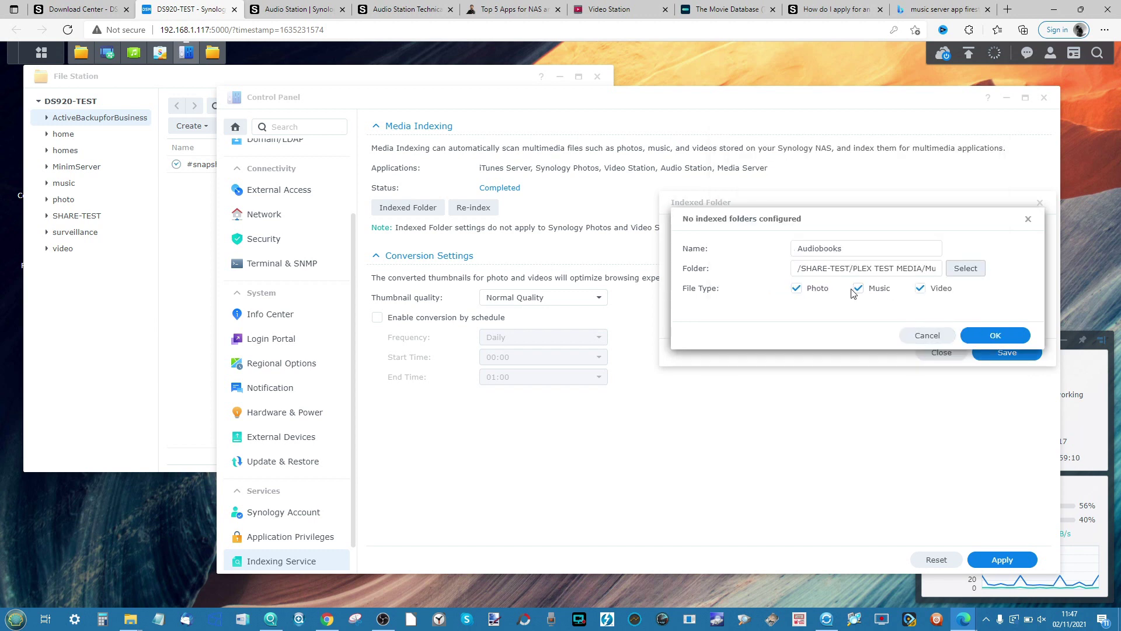
Step: Limit Audiobooks to music only, confirm it, and save the indexed folders
left_click(925, 290)
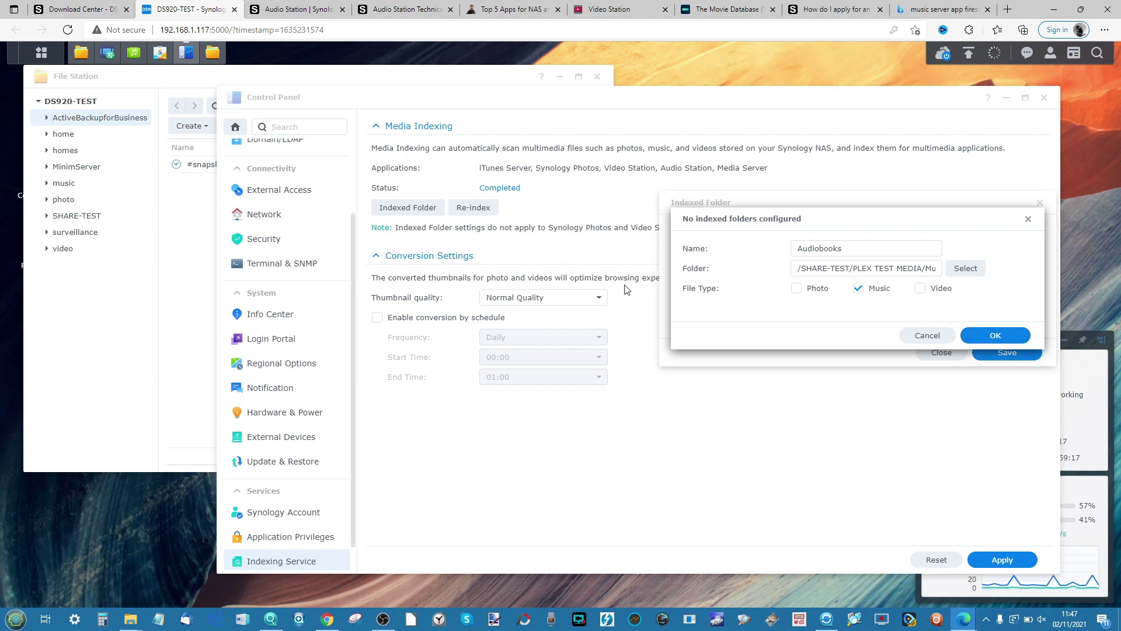
left_click(1028, 219)
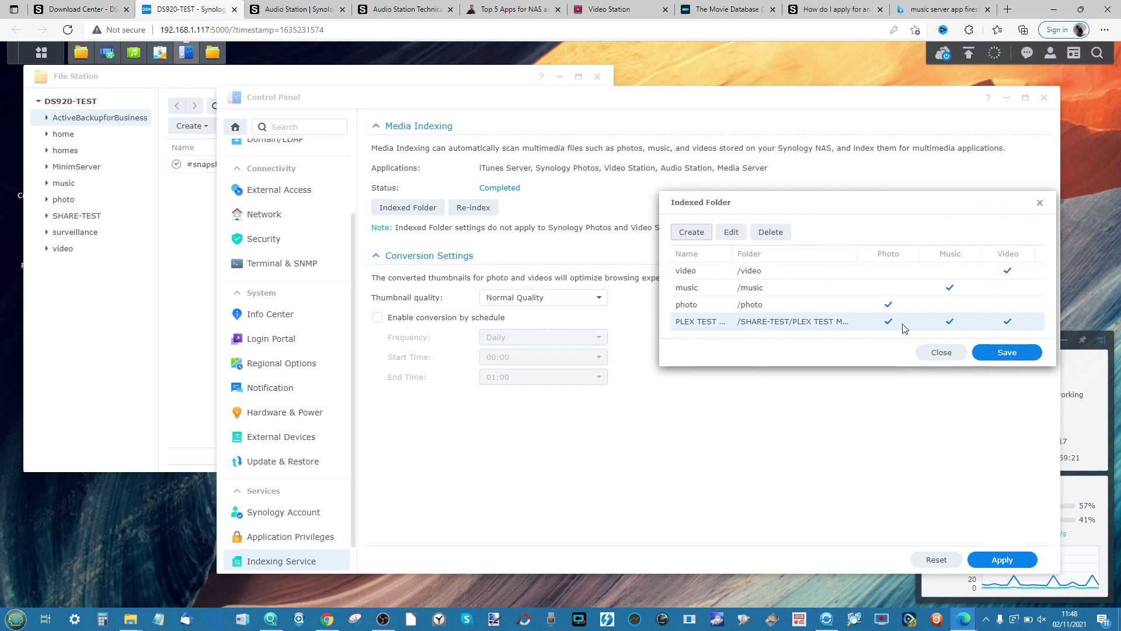
left_click(1003, 354)
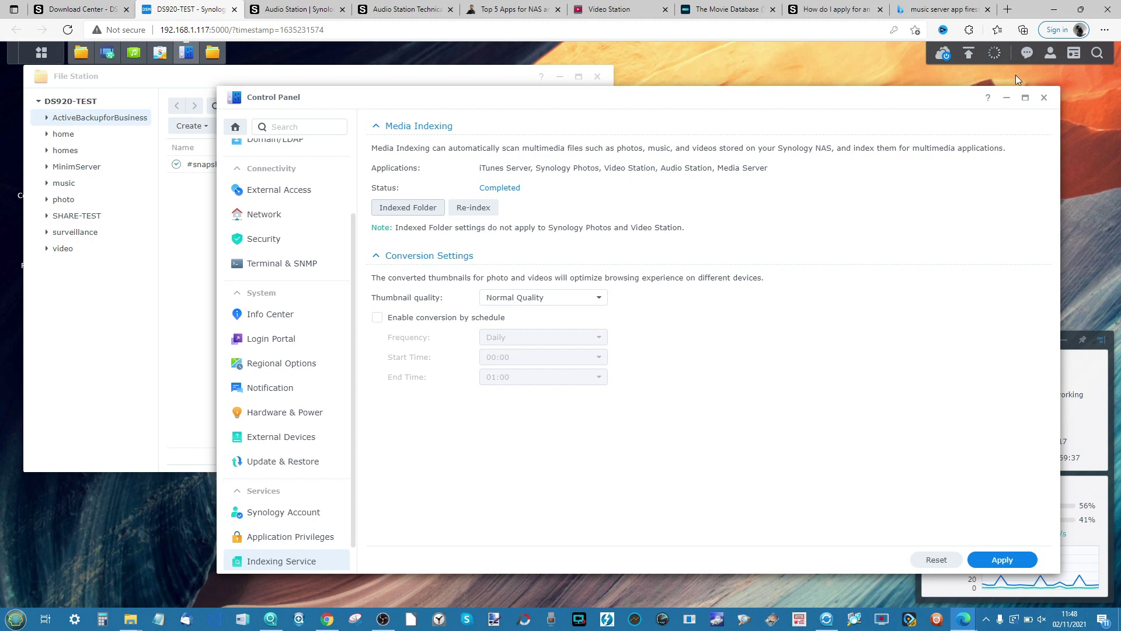
Step: Close Control Panel, then create and open a new music folder in ActiveBackupforBusiness
left_click(1044, 99)
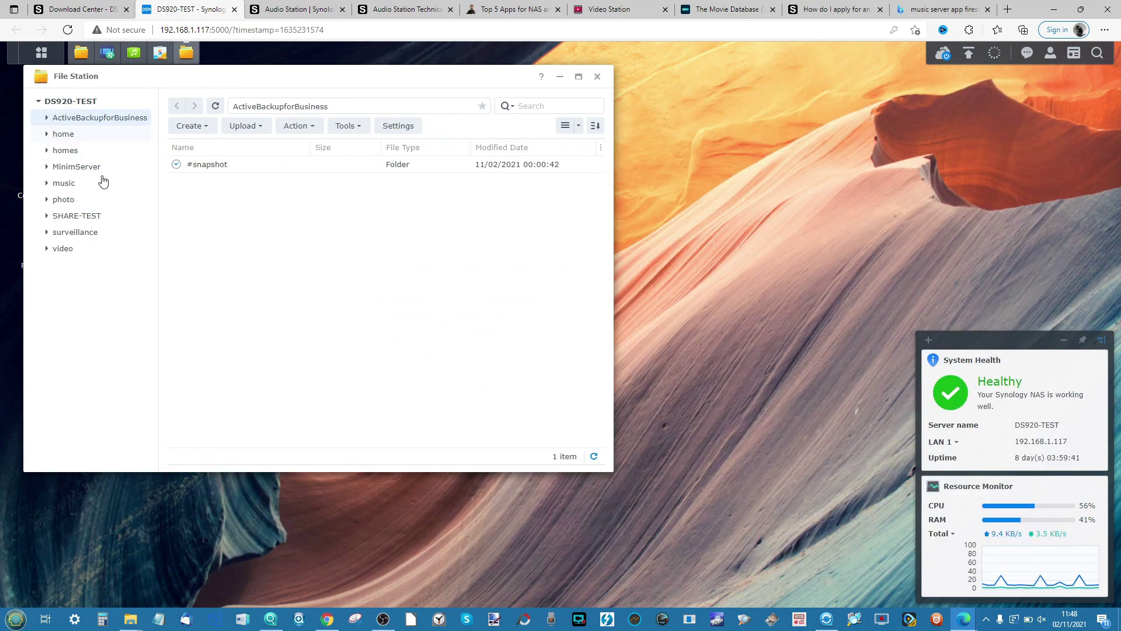
left_click_drag(177, 76, 332, 150)
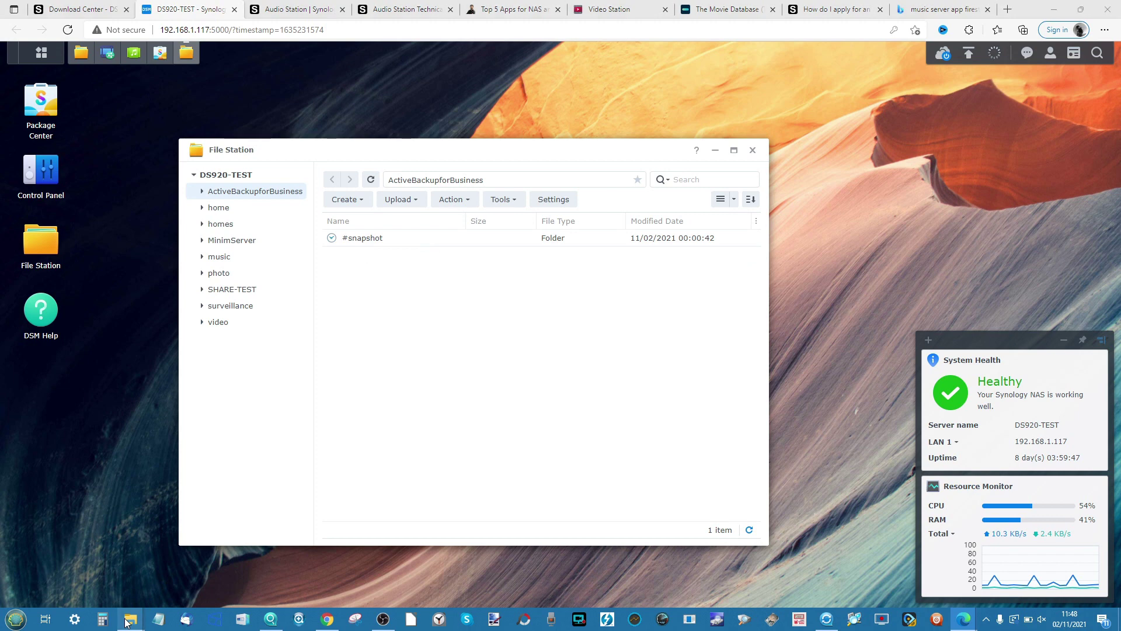
left_click(359, 199)
left_click(362, 220)
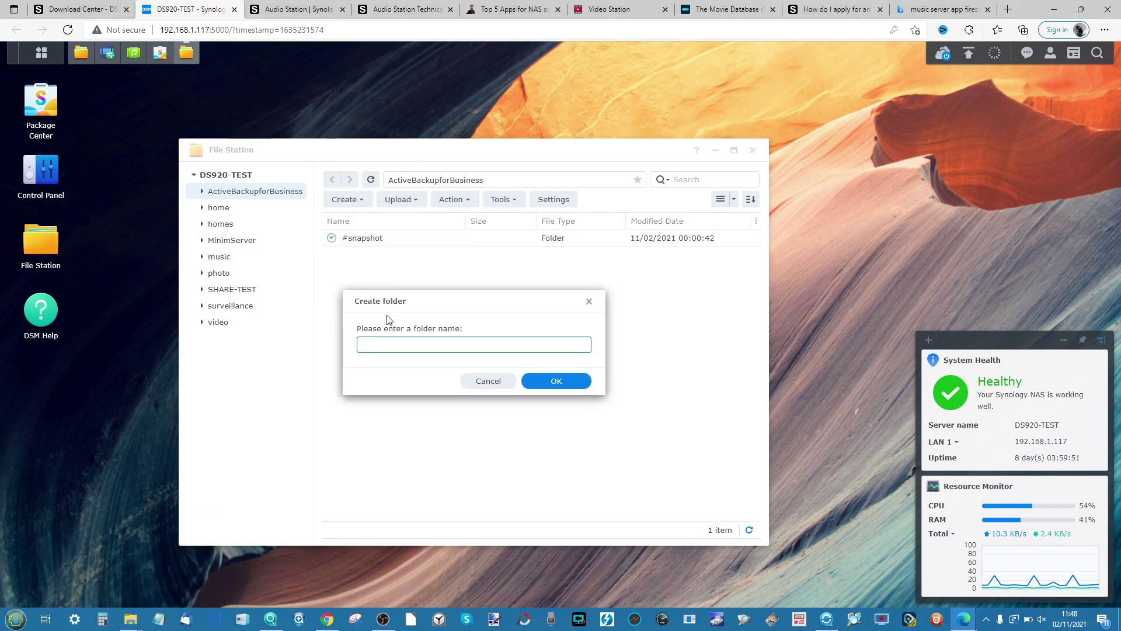
key("Return")
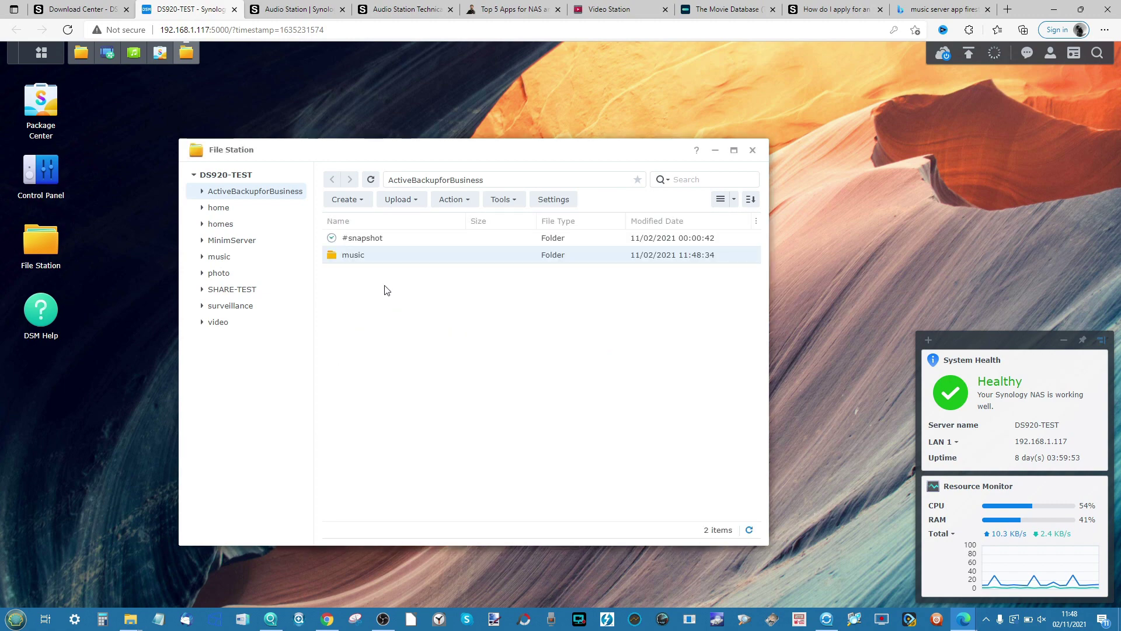
double_click(377, 257)
Step: Check Explorer's Videos window, minimize it, and close File Station
mouse_move(130, 619)
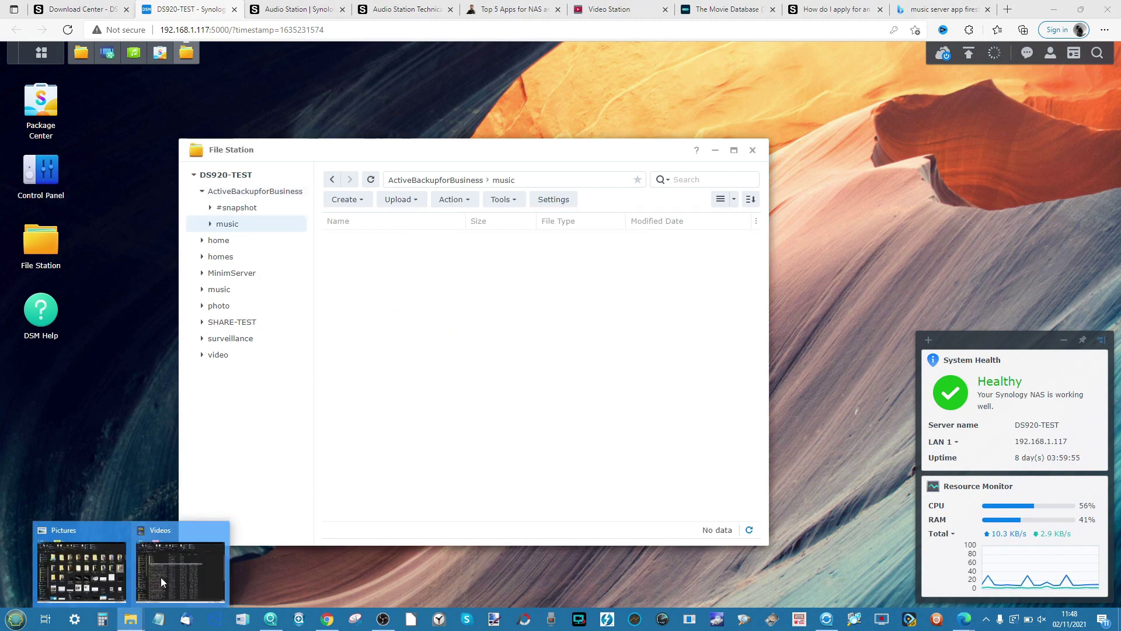
left_click(191, 556)
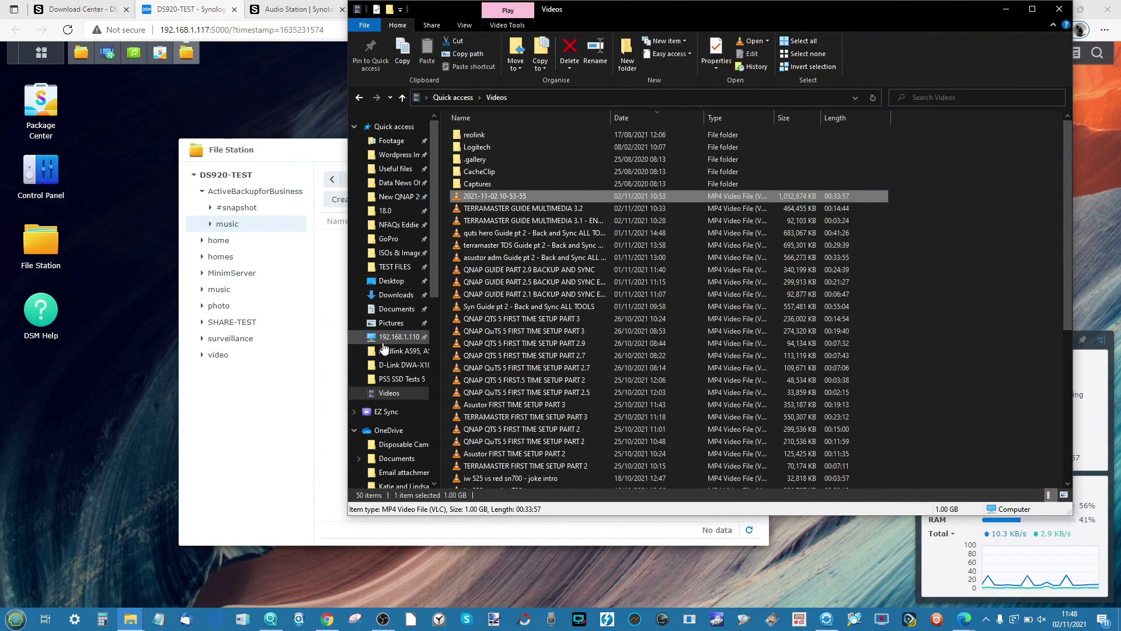
scroll(390, 409, "down", 4)
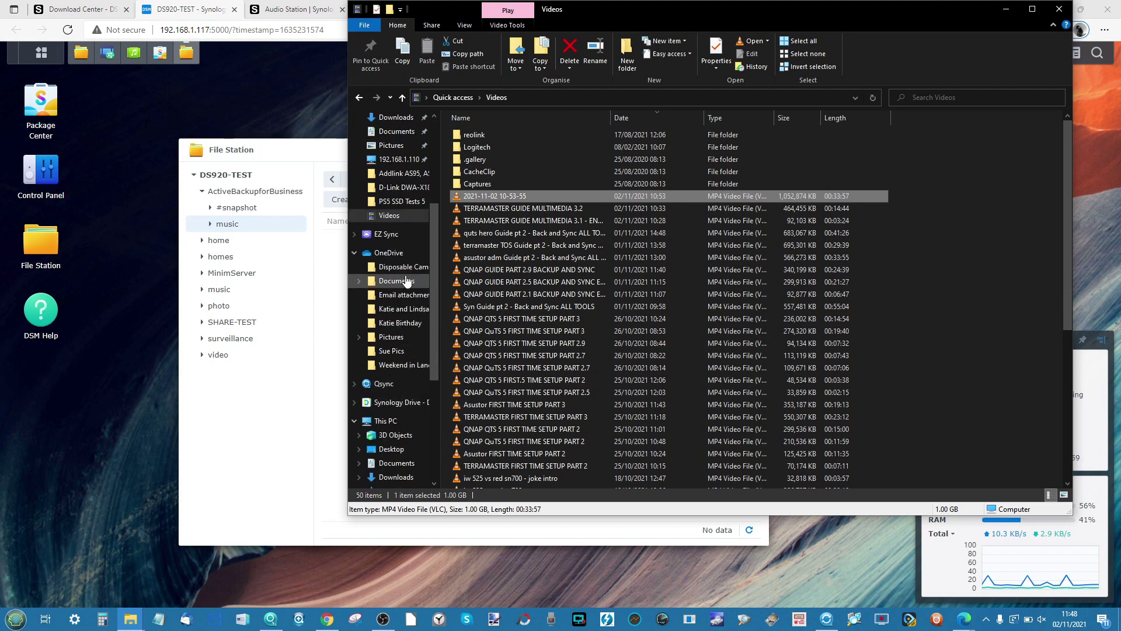
scroll(437, 239, "up", 4)
left_click(1006, 9)
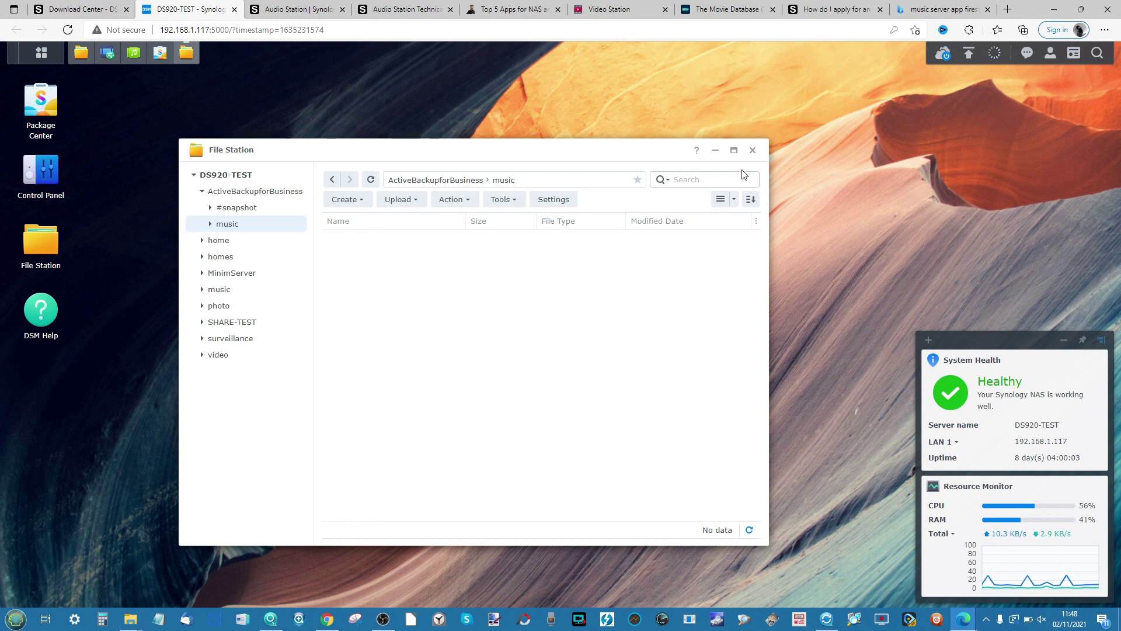
left_click(752, 149)
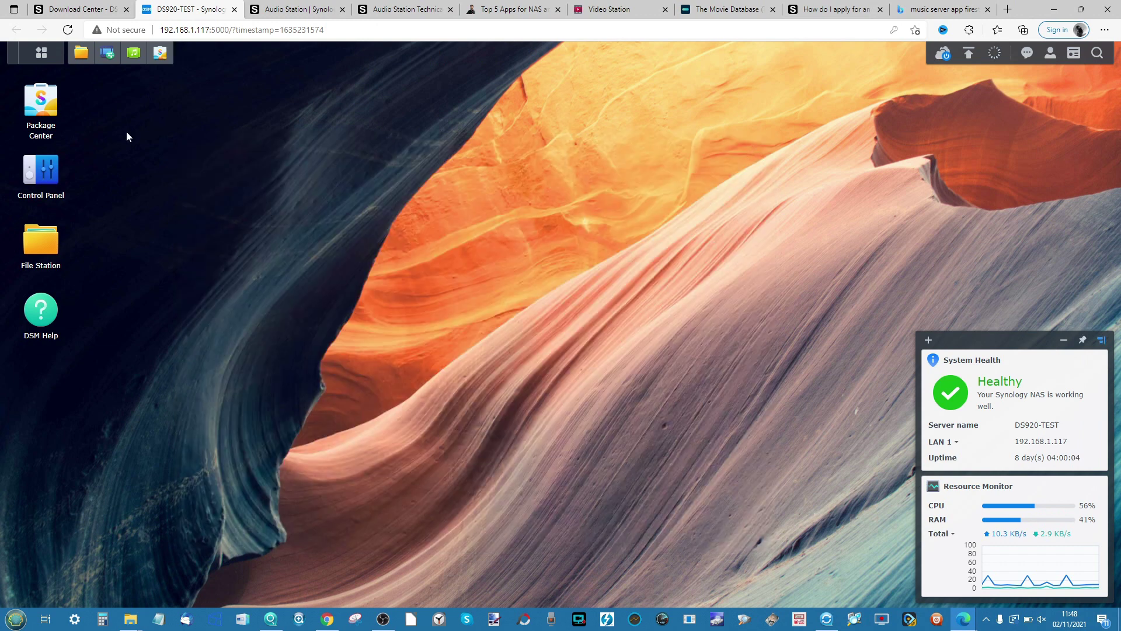
Step: Test-play 01 Some Might Say.mp3 from Oasis - The Best Hit Singles, then close the mini player
left_click(81, 53)
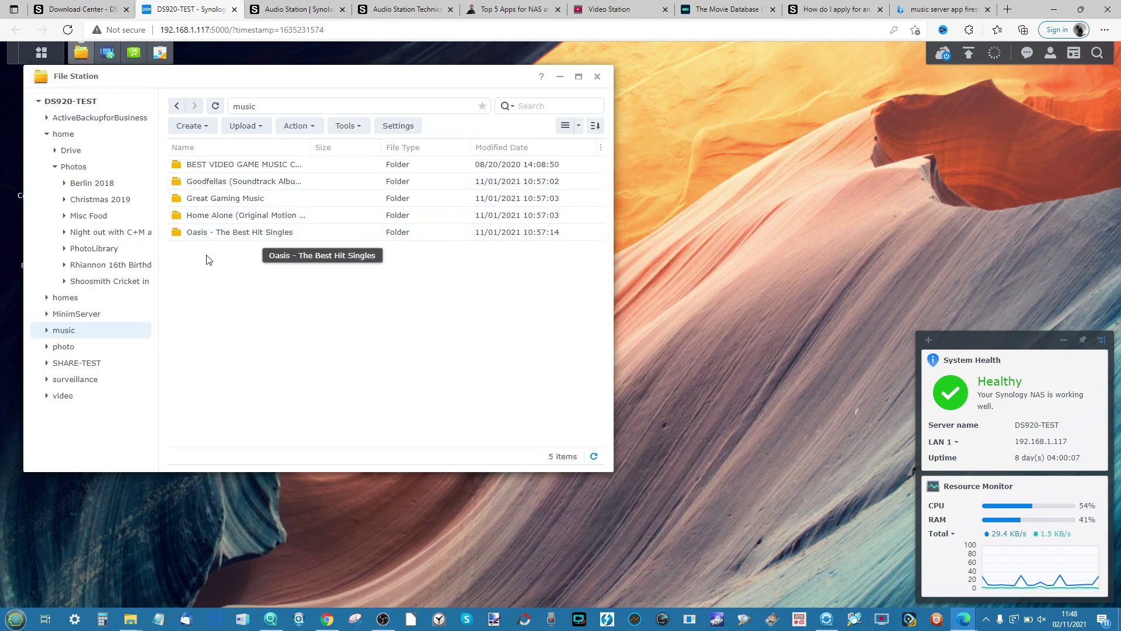
double_click(260, 233)
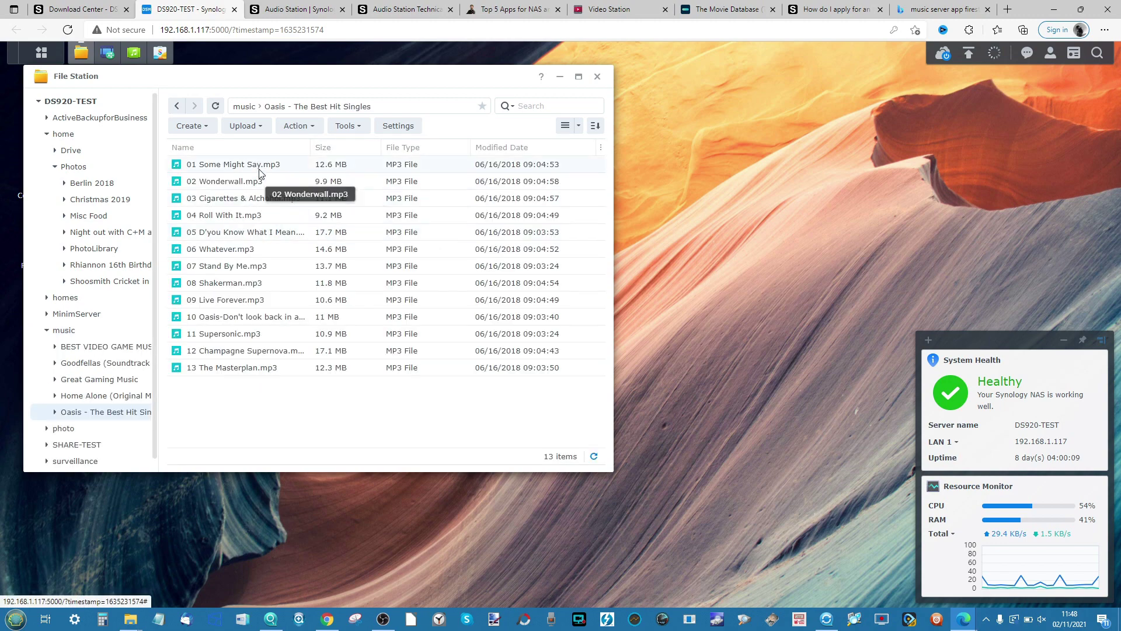
right_click(246, 167)
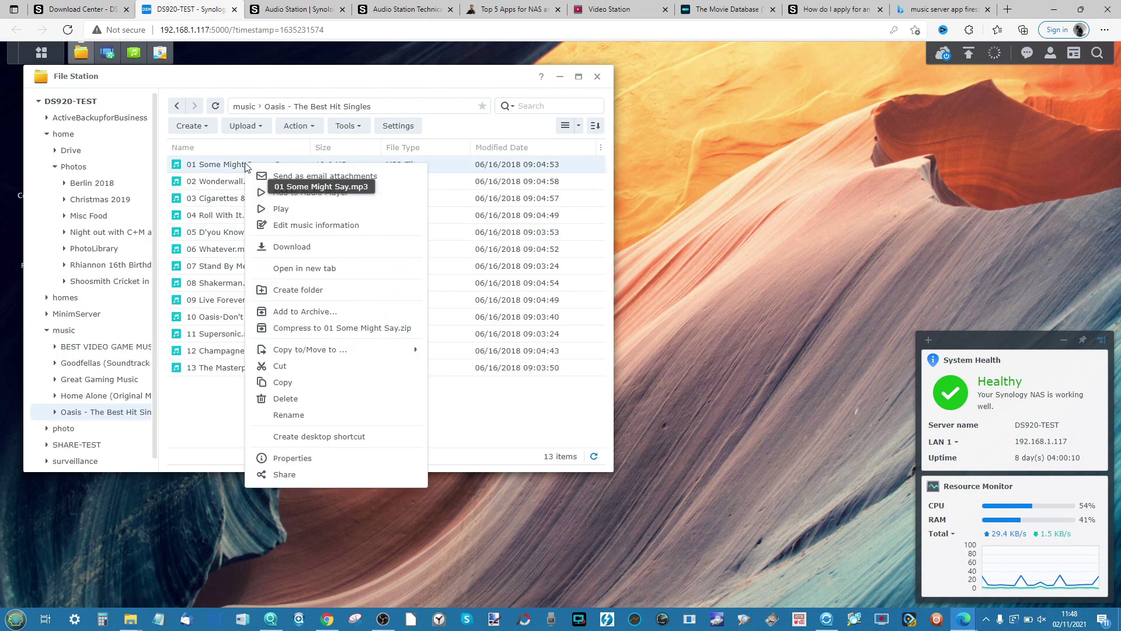
left_click(281, 210)
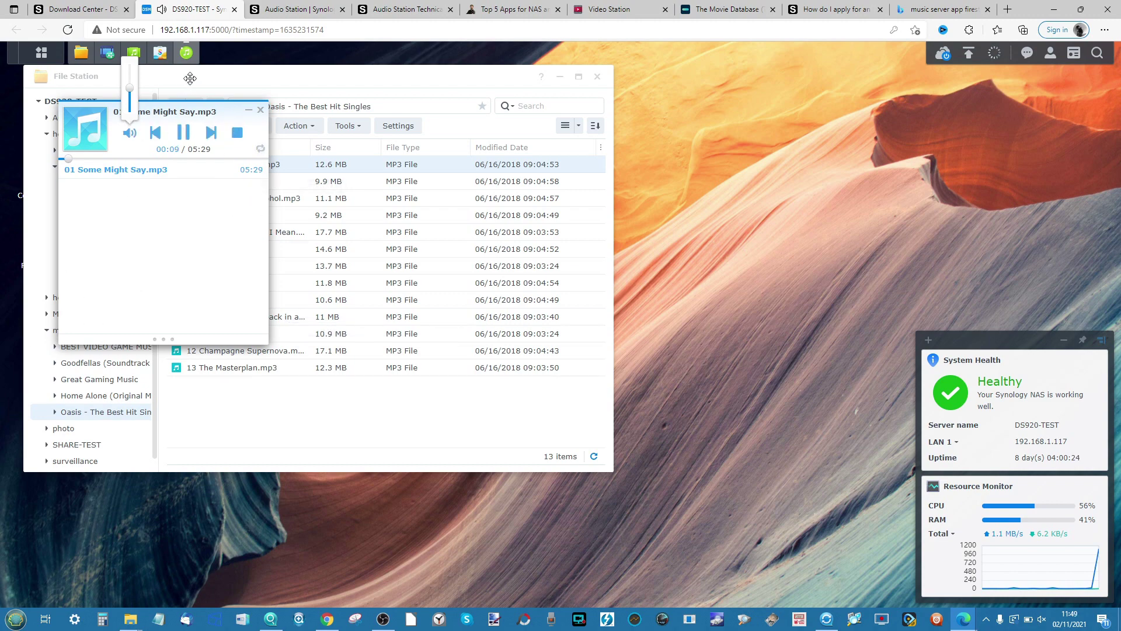
left_click(260, 110)
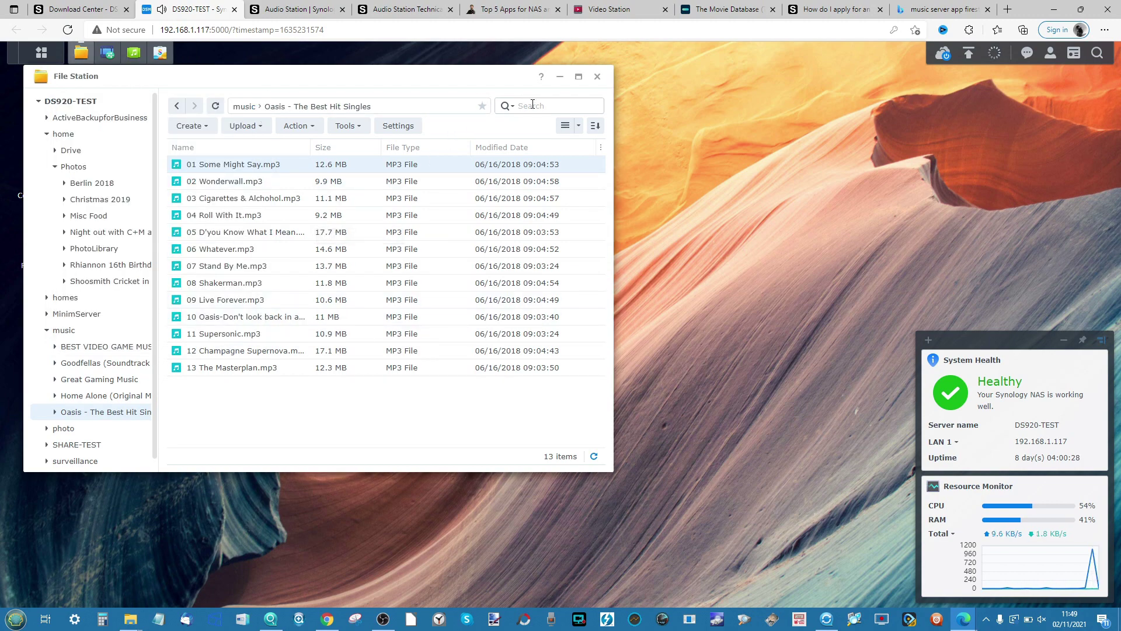
Step: Review Package Center's Multimedia category and Beta Packages, then minimize Package Center
left_click(561, 79)
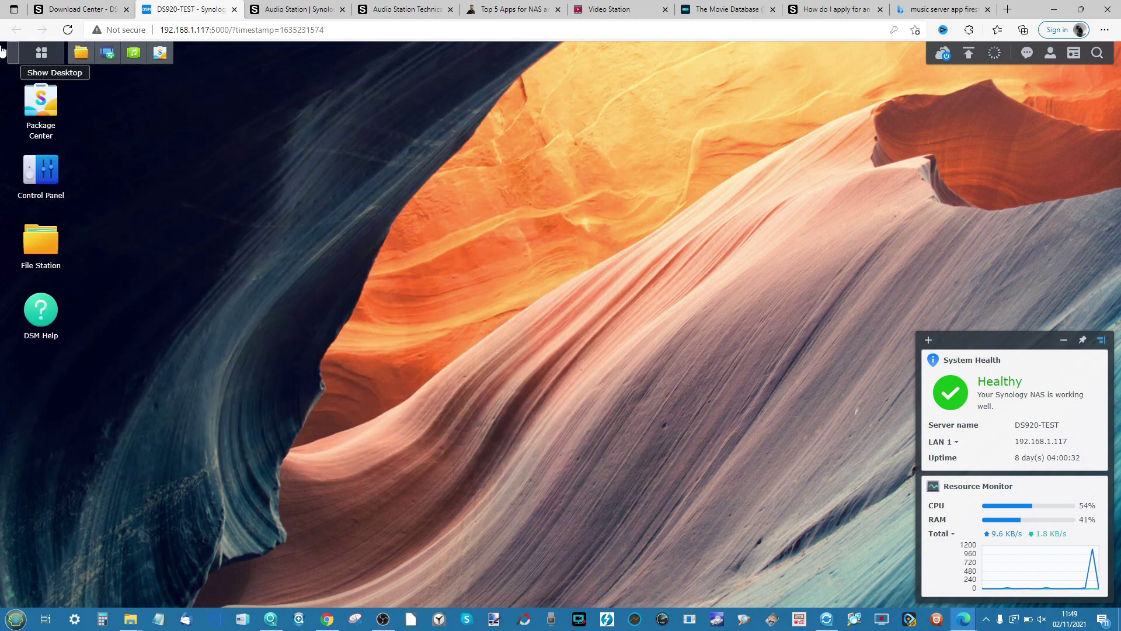
left_click(41, 55)
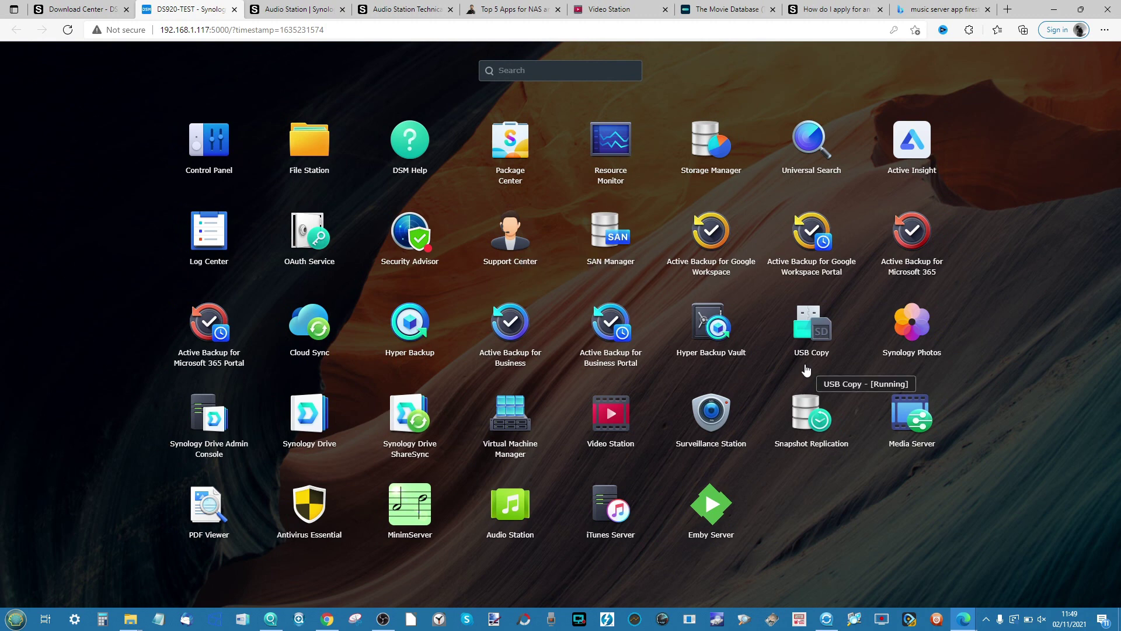
left_click(76, 315)
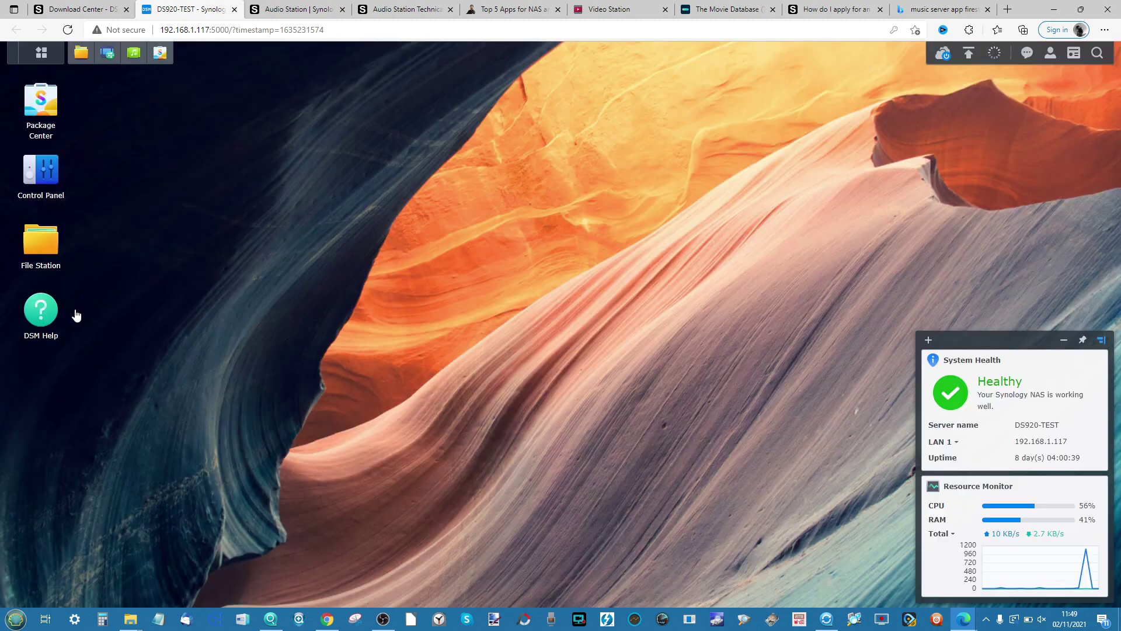
left_click(161, 52)
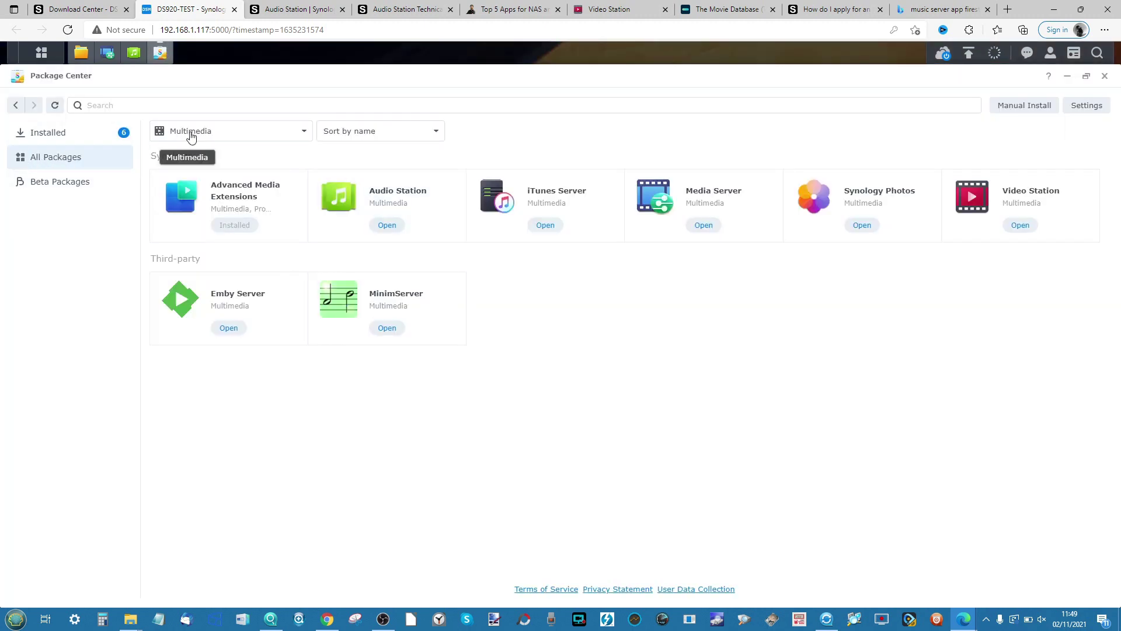
left_click(233, 136)
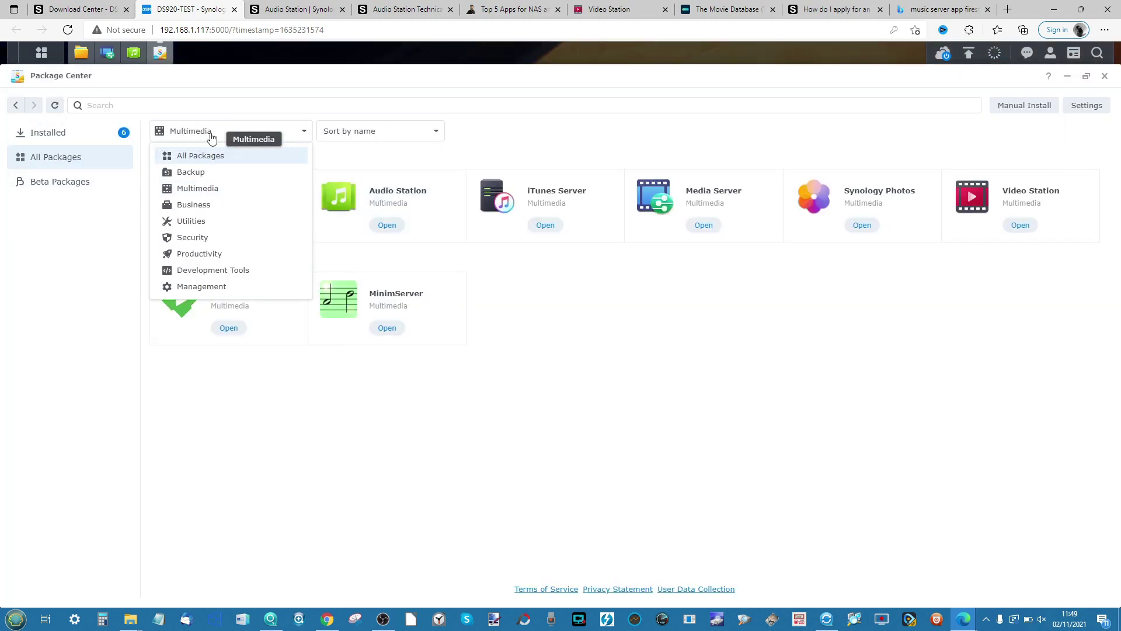
left_click(502, 390)
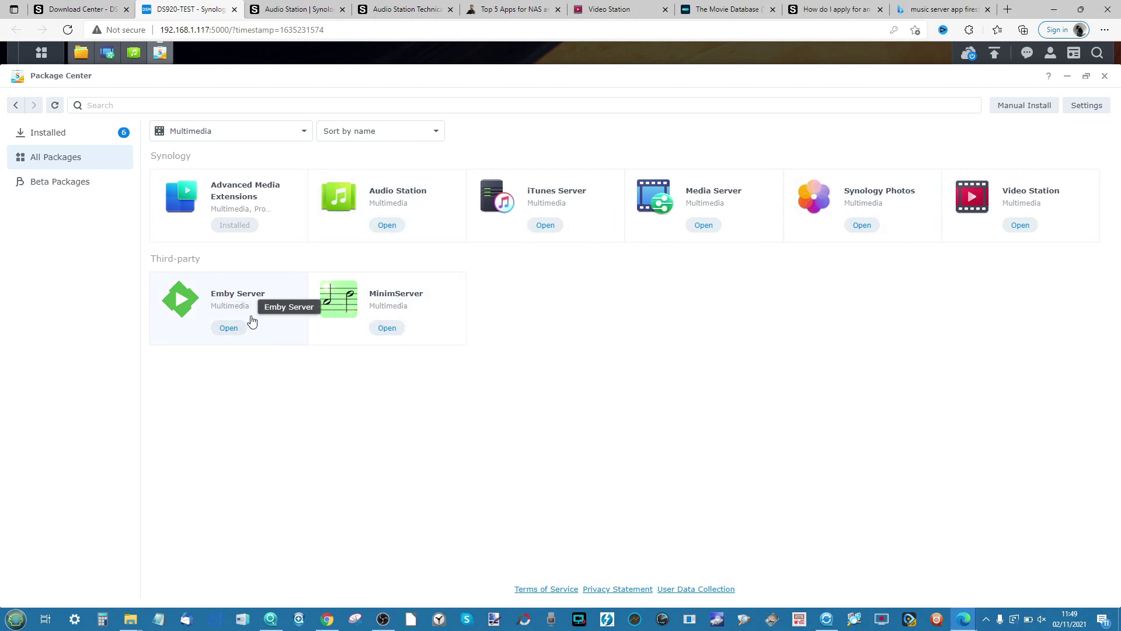
left_click(70, 182)
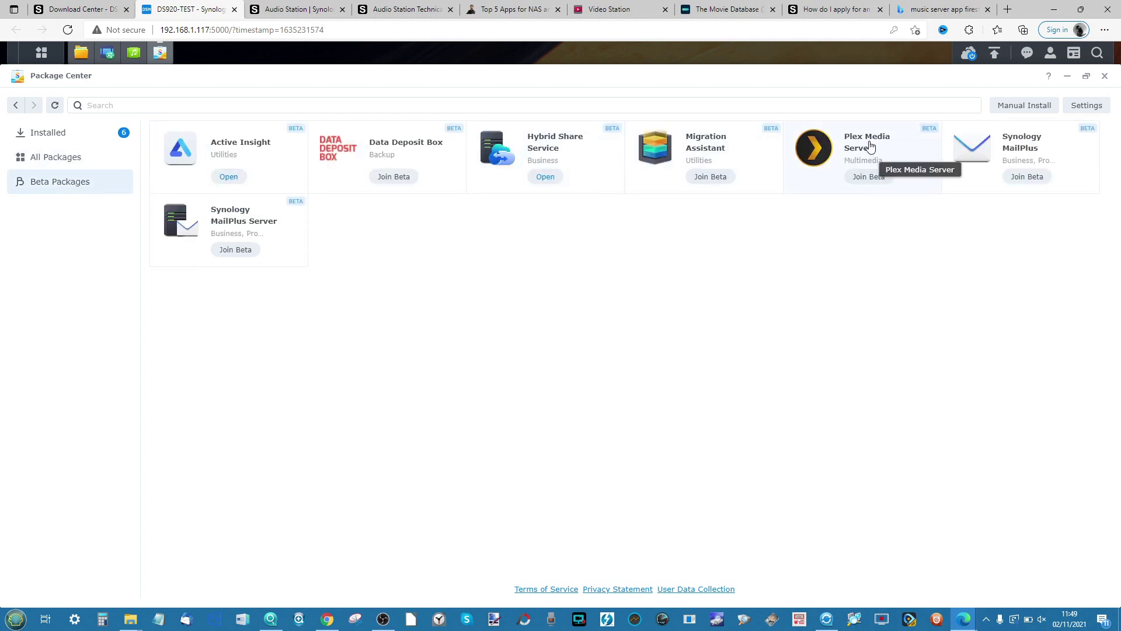
left_click(1067, 77)
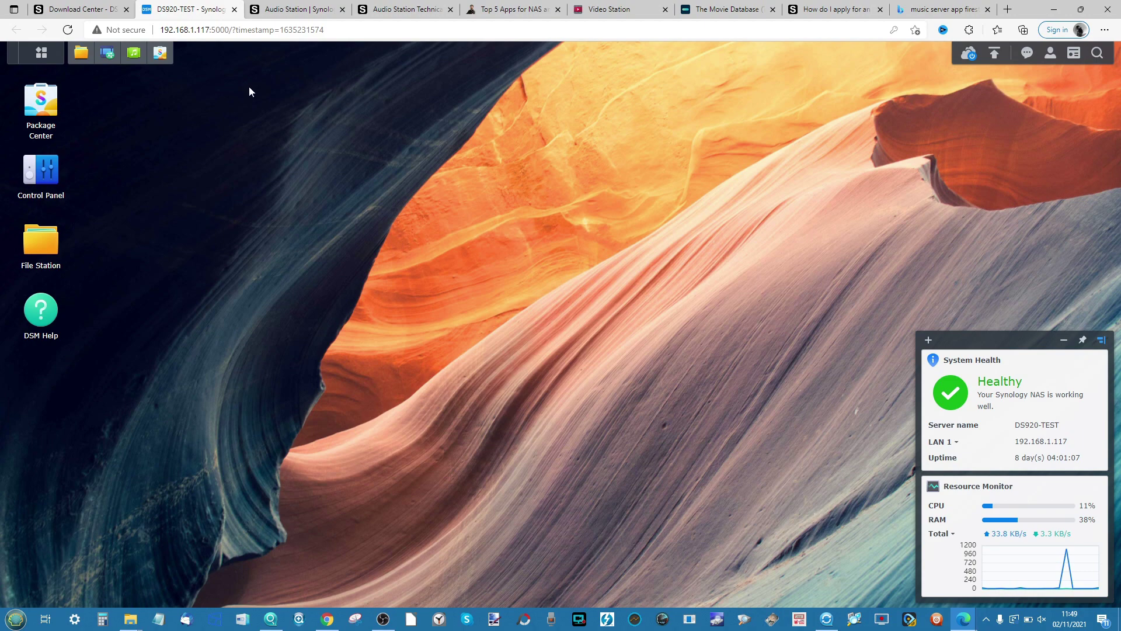
Step: Bring up iTunes Server settings mid-screen and select the shared name DS920-TEST
left_click(41, 53)
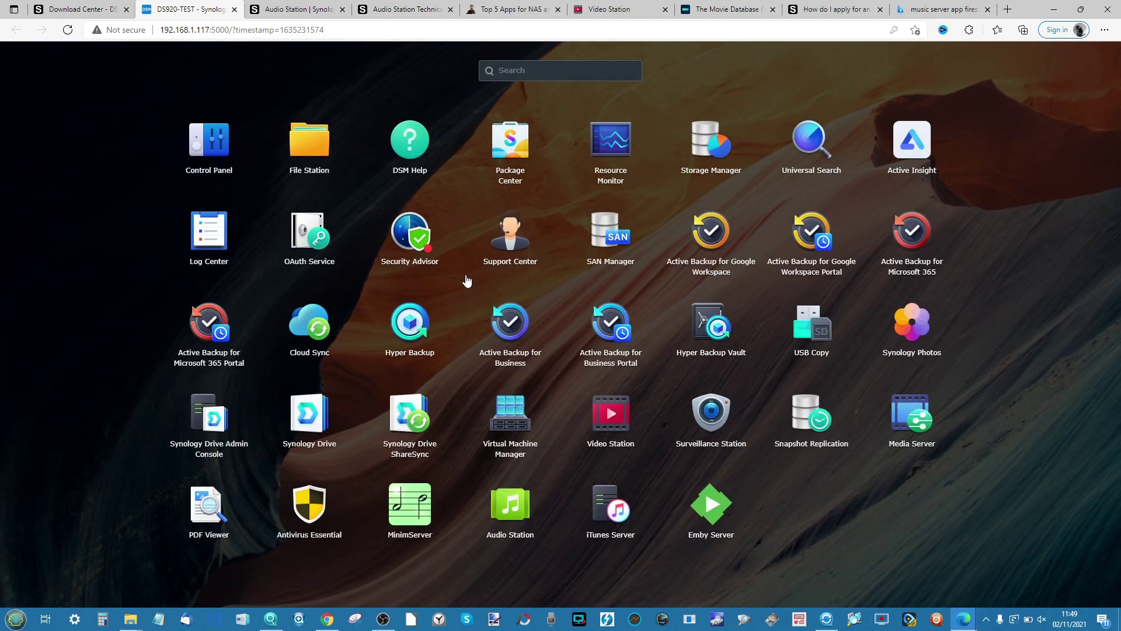
left_click(611, 511)
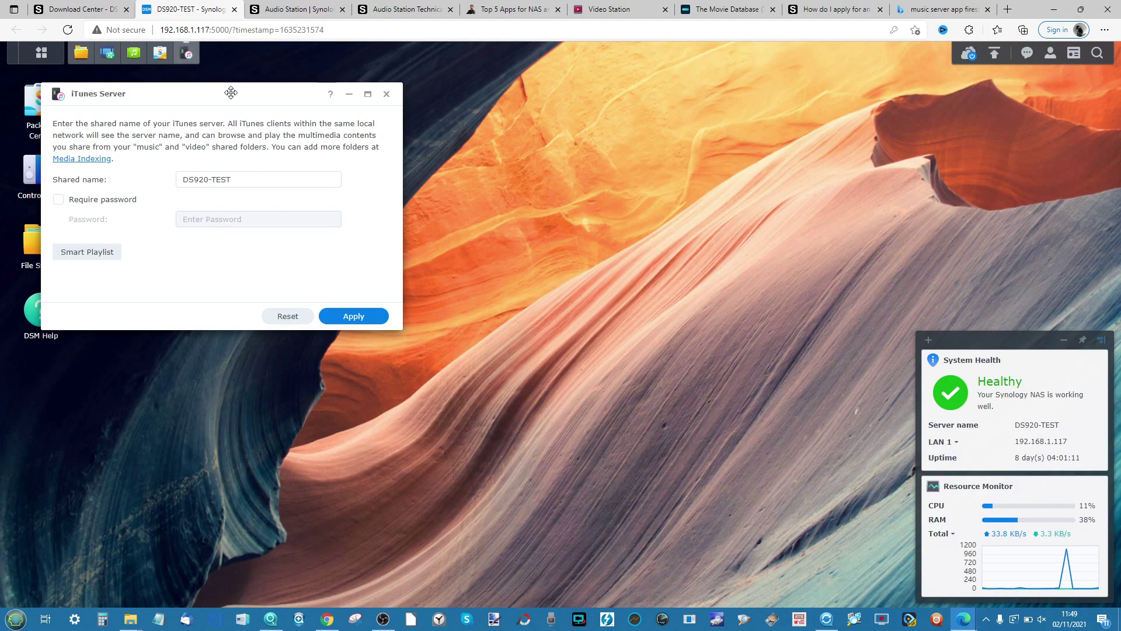
mouse_move(231, 92)
left_mouse_down()
mouse_move(648, 177)
mouse_move(704, 240)
mouse_move(554, 177)
left_mouse_up()
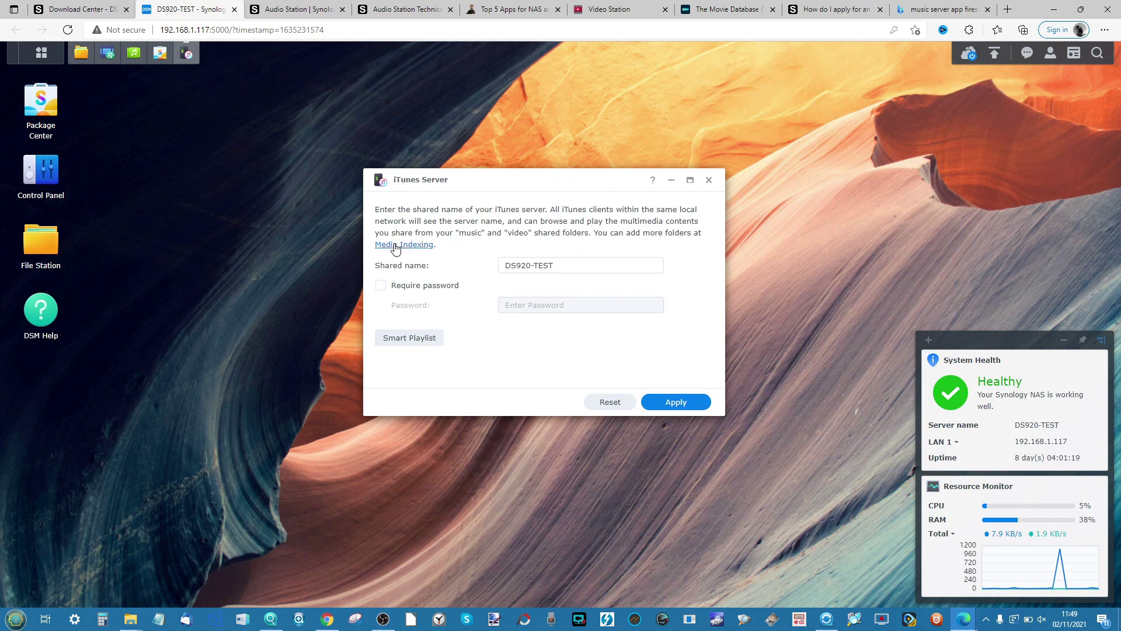
left_click(564, 264)
left_click_drag(540, 262, 493, 258)
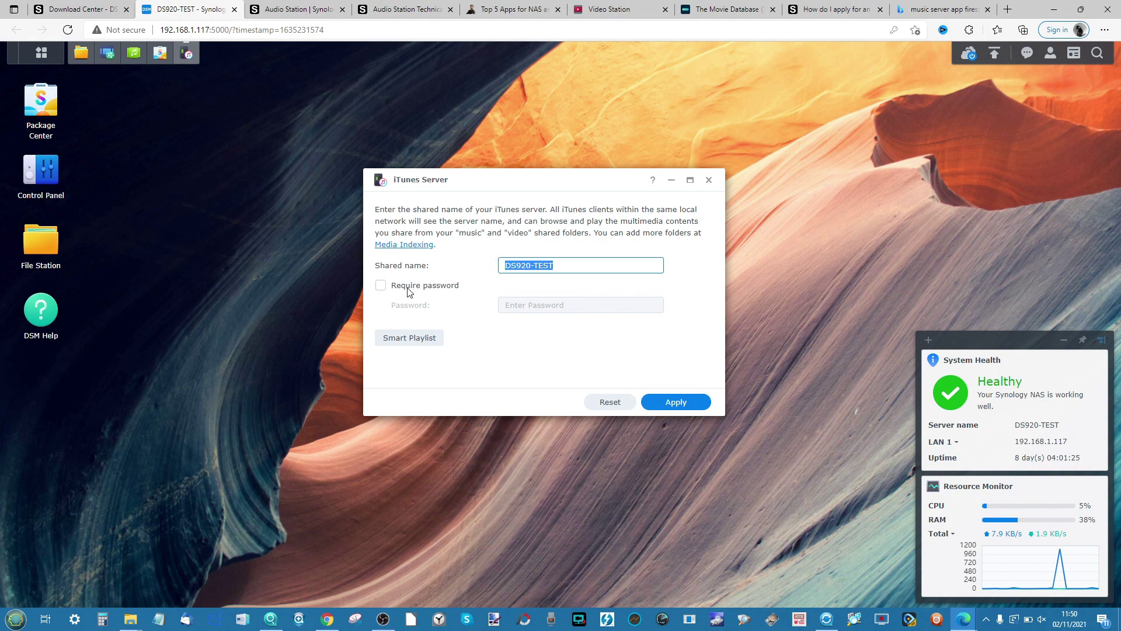
left_click(412, 338)
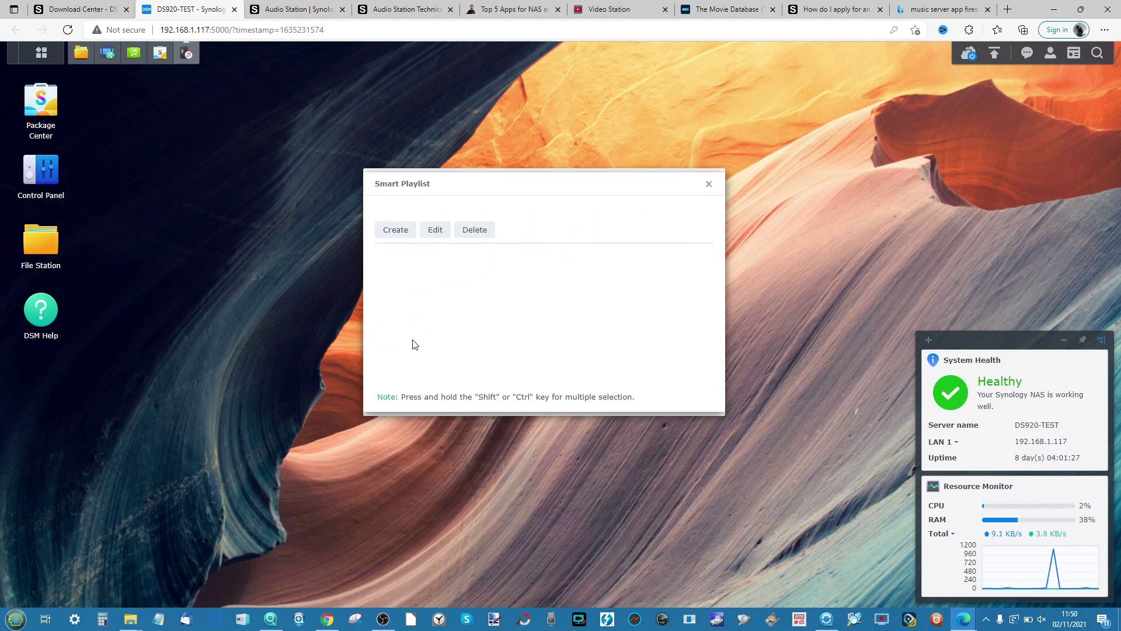
left_click(402, 232)
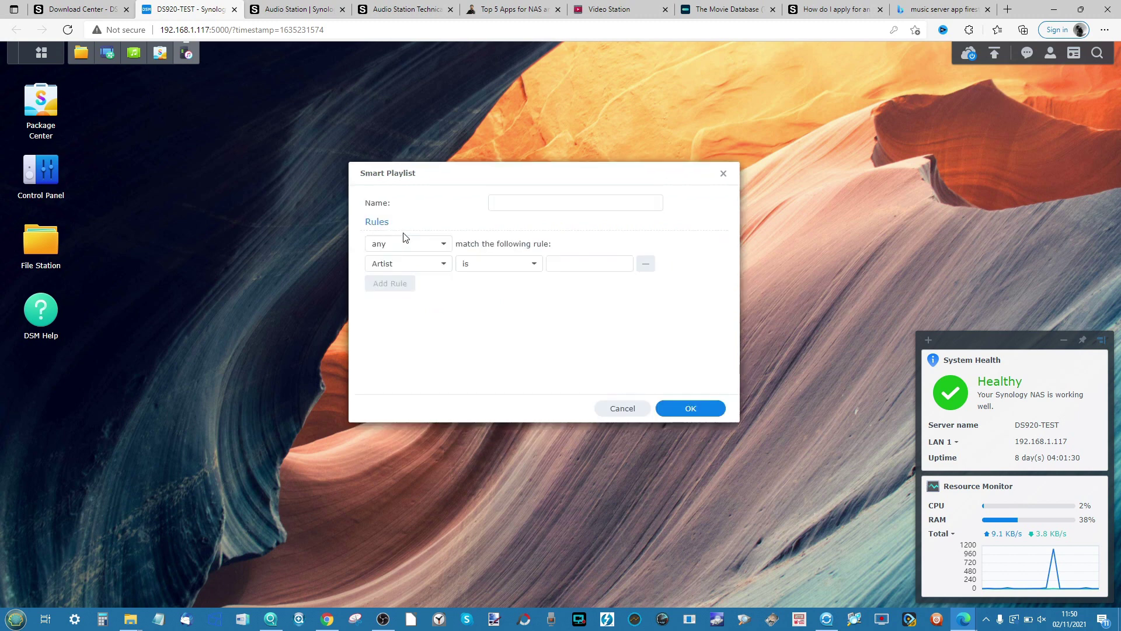
left_click(724, 175)
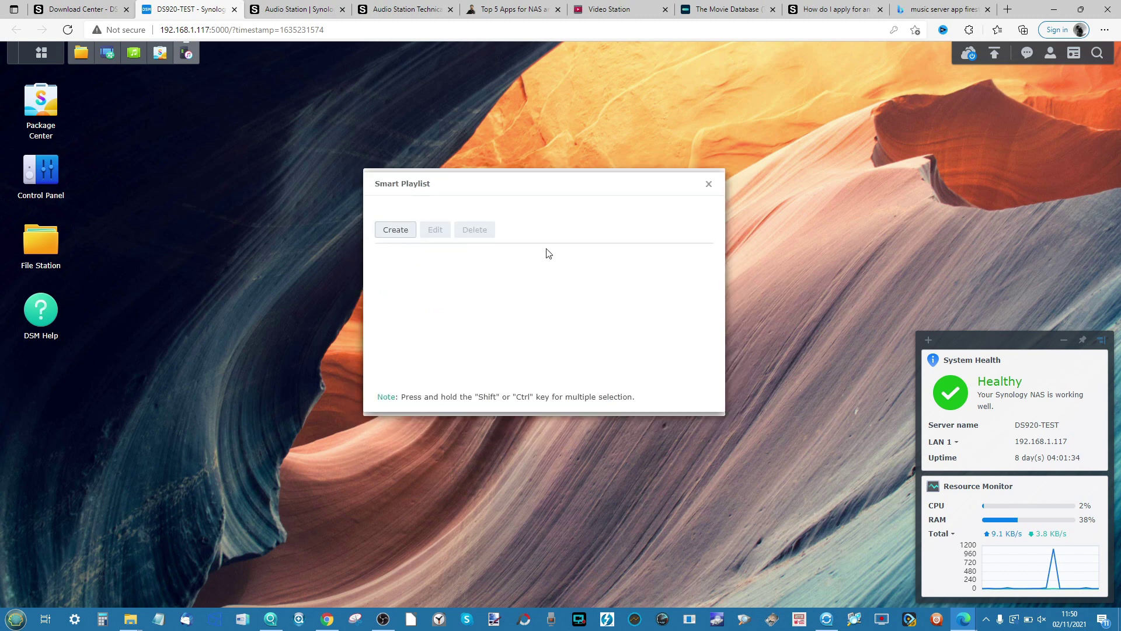
left_click(707, 186)
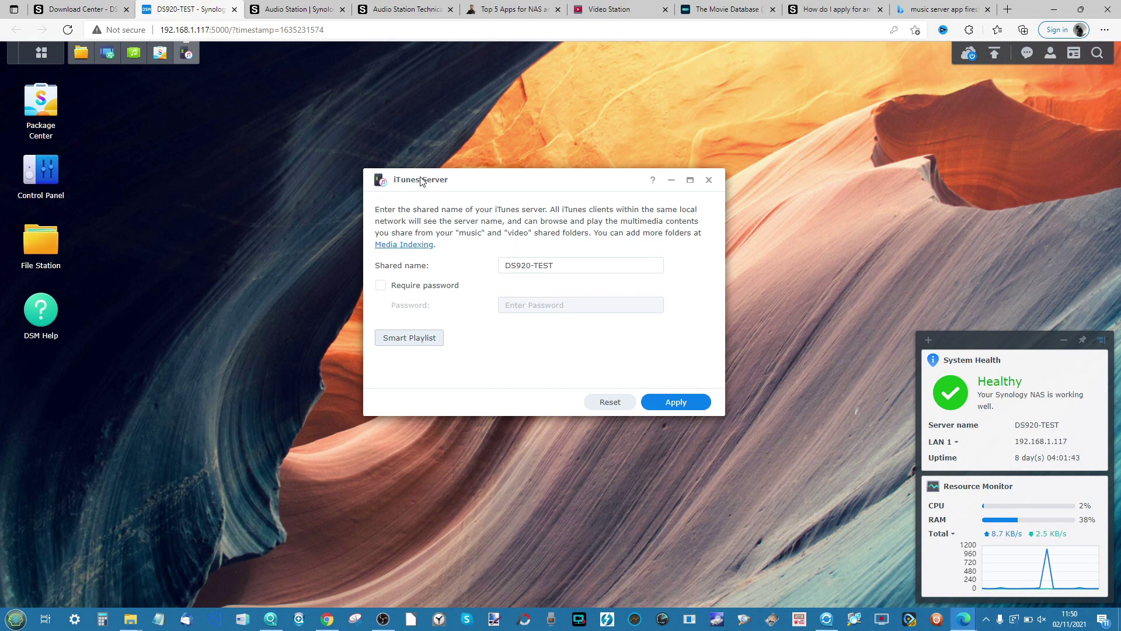
left_click(401, 245)
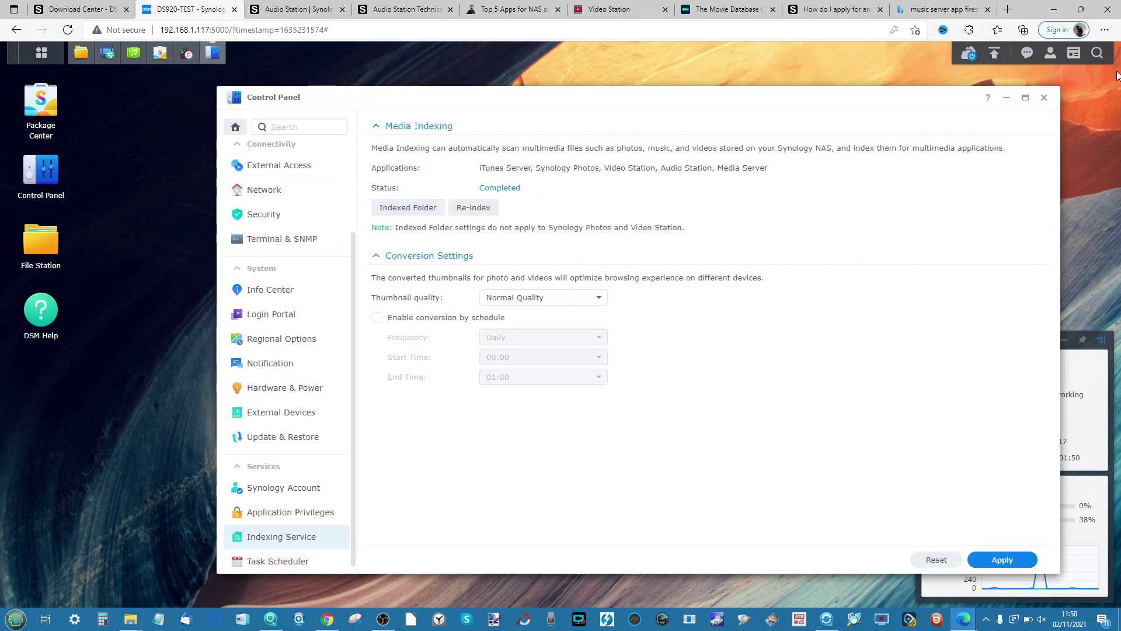
left_click(1043, 97)
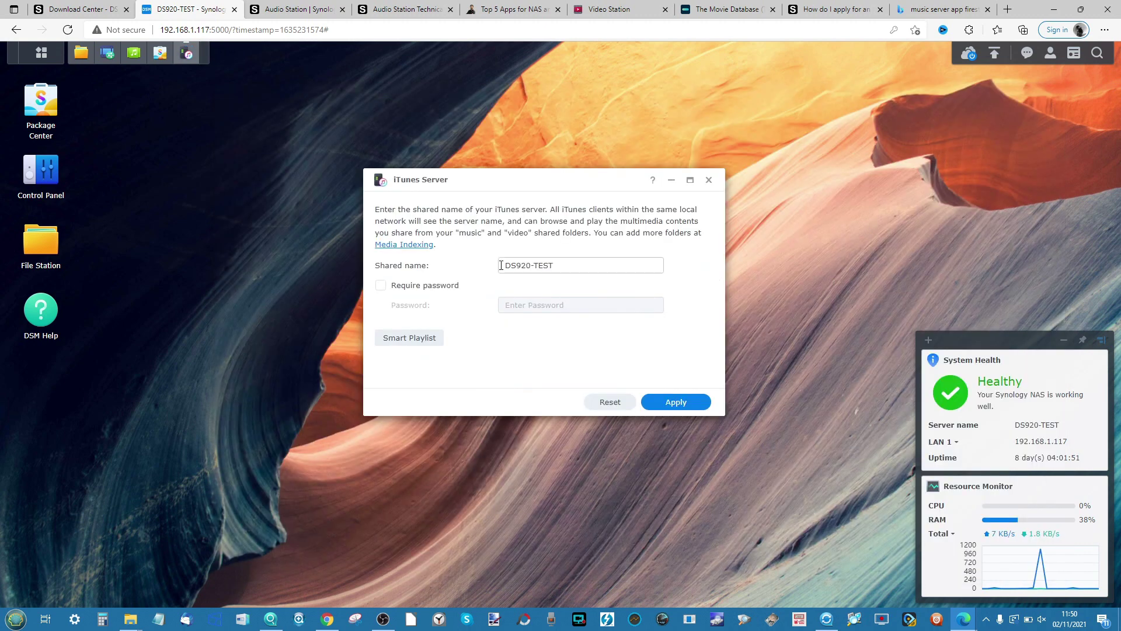
left_click(708, 180)
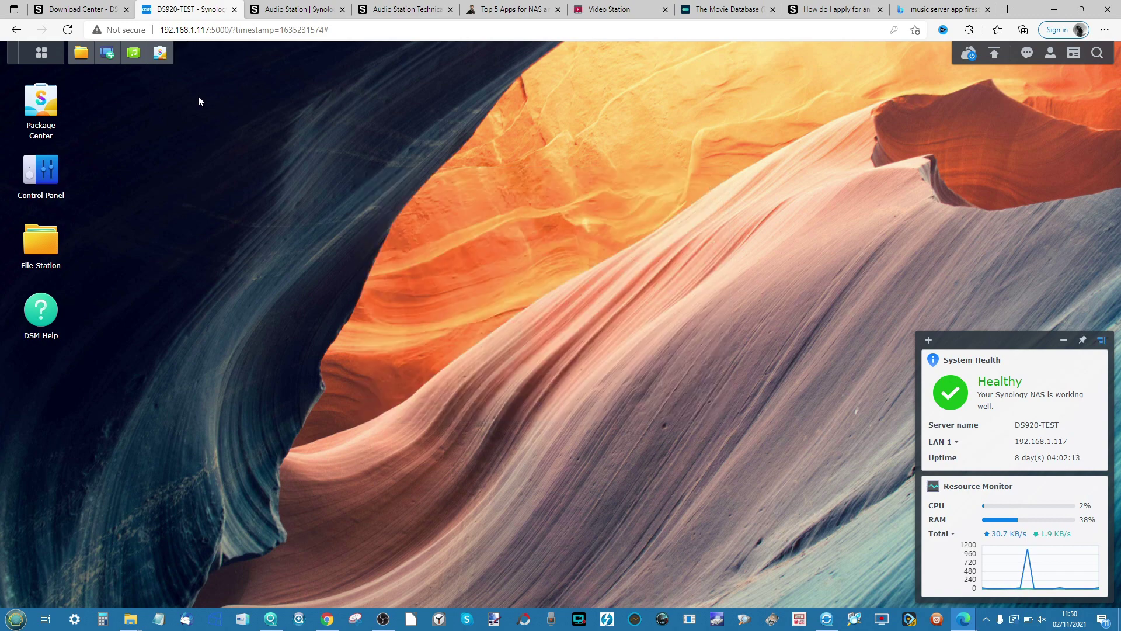
Step: Open Media Server, keep LAN 1 as the network interface, and view Browsing Settings
mouse_move(109, 54)
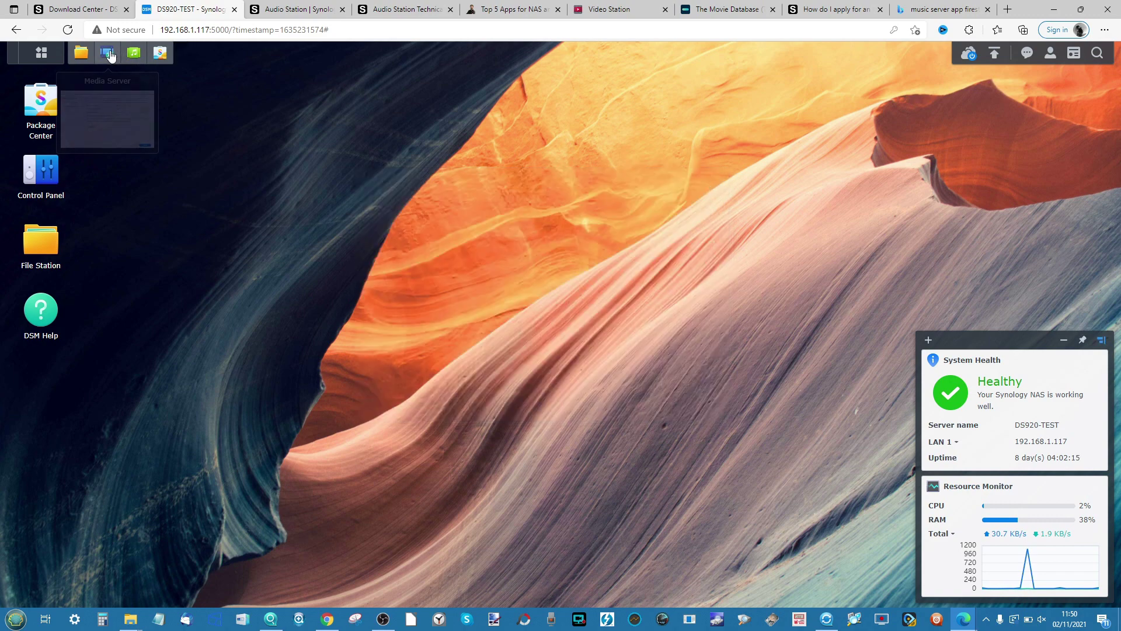
left_click(41, 53)
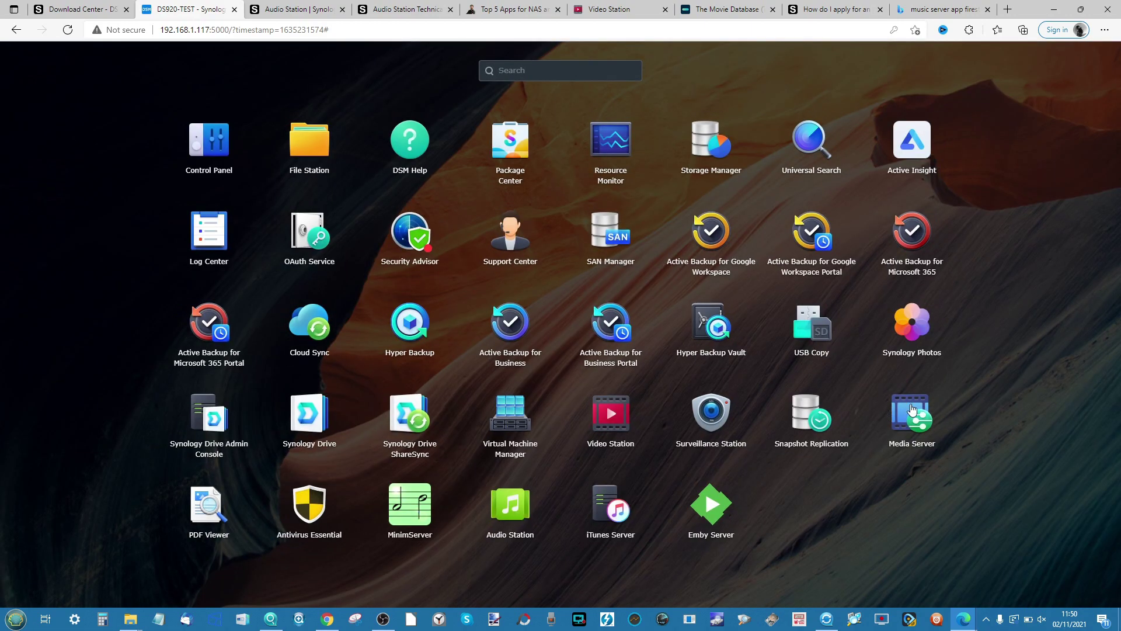
left_click(895, 493)
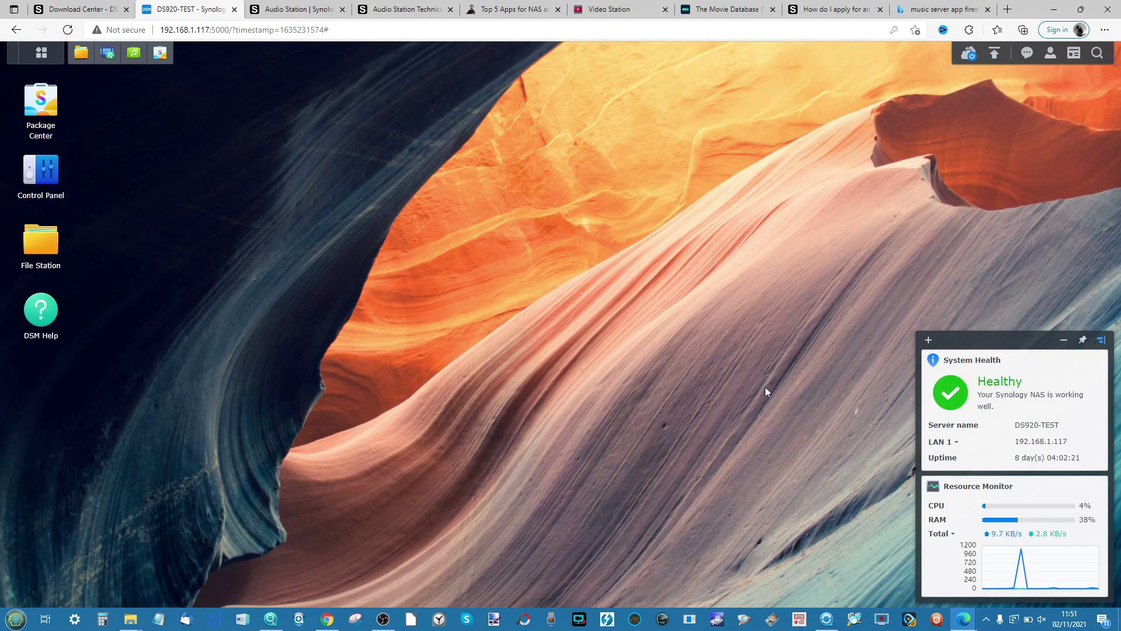
left_click(107, 53)
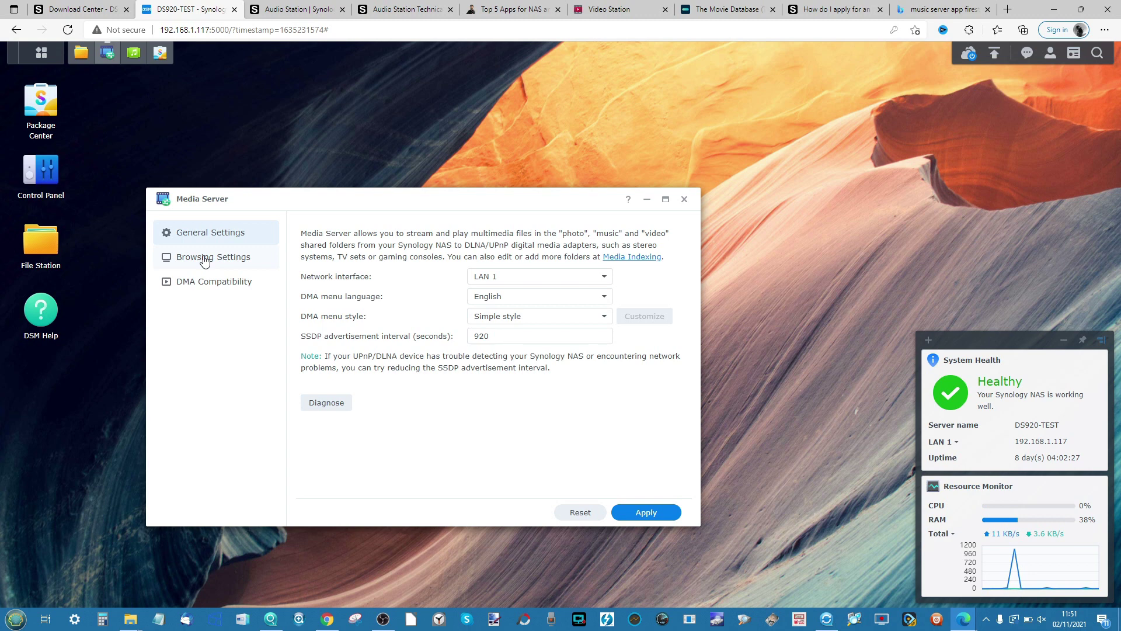
left_click(537, 279)
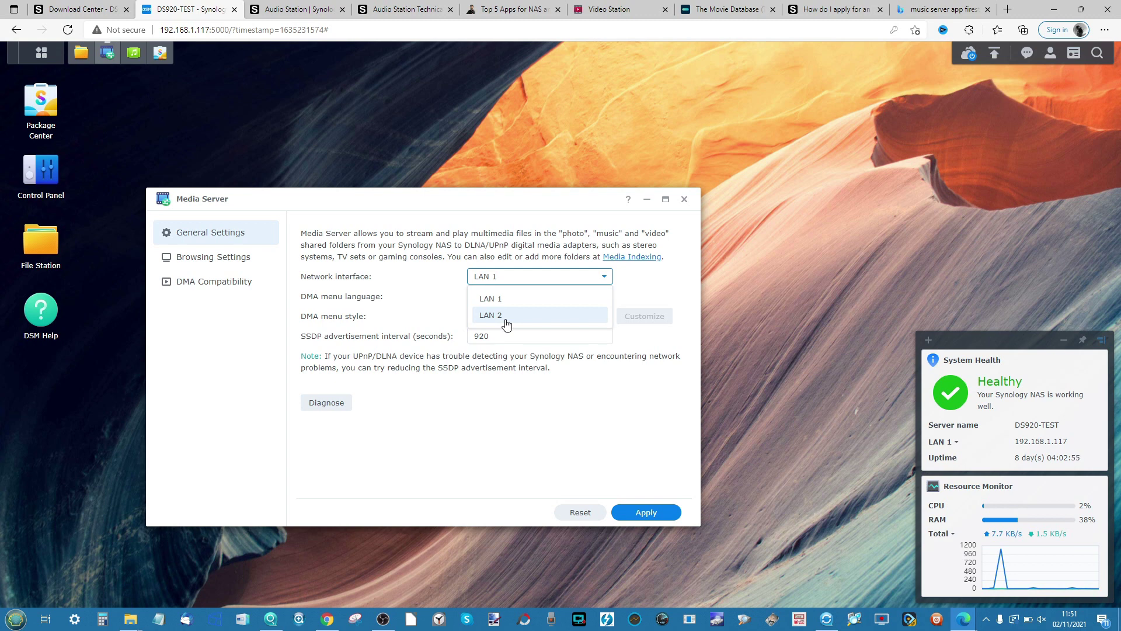
left_click(435, 292)
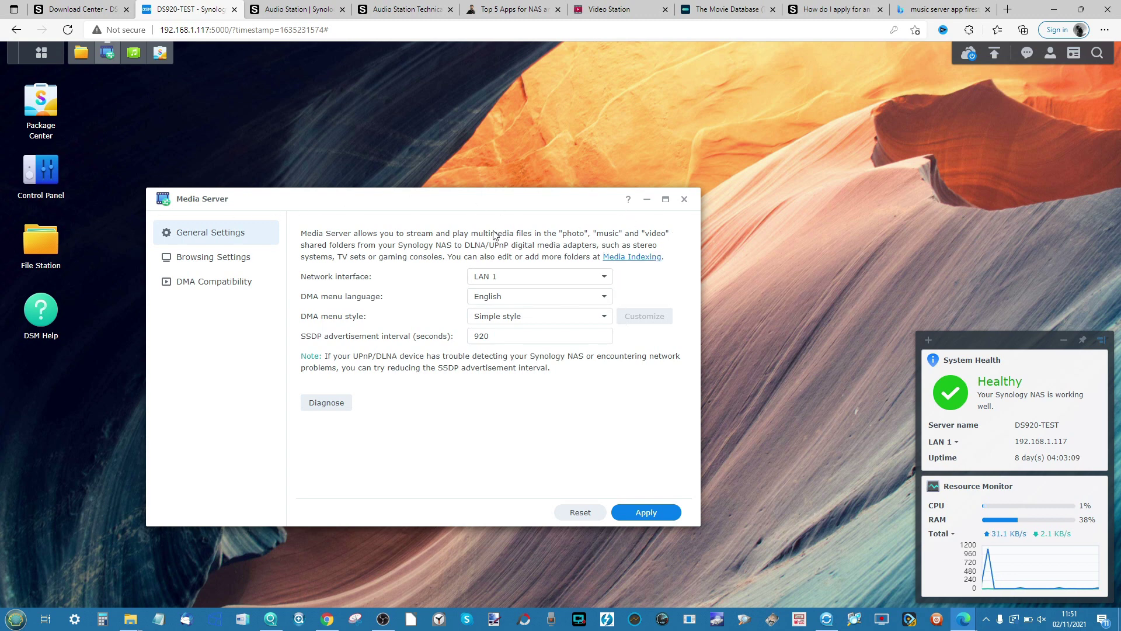
left_click(221, 258)
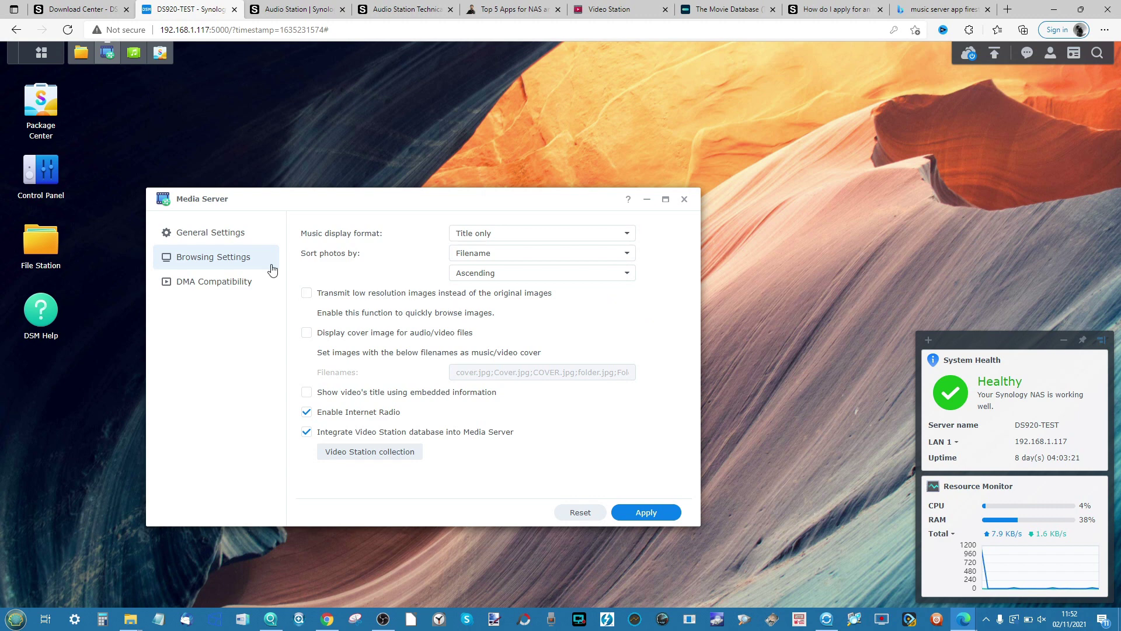
Step: Show Media Server's DMA Compatibility page with FLAC/APE, ALAC/AAC, OGG and AIFF conversion
left_click(223, 283)
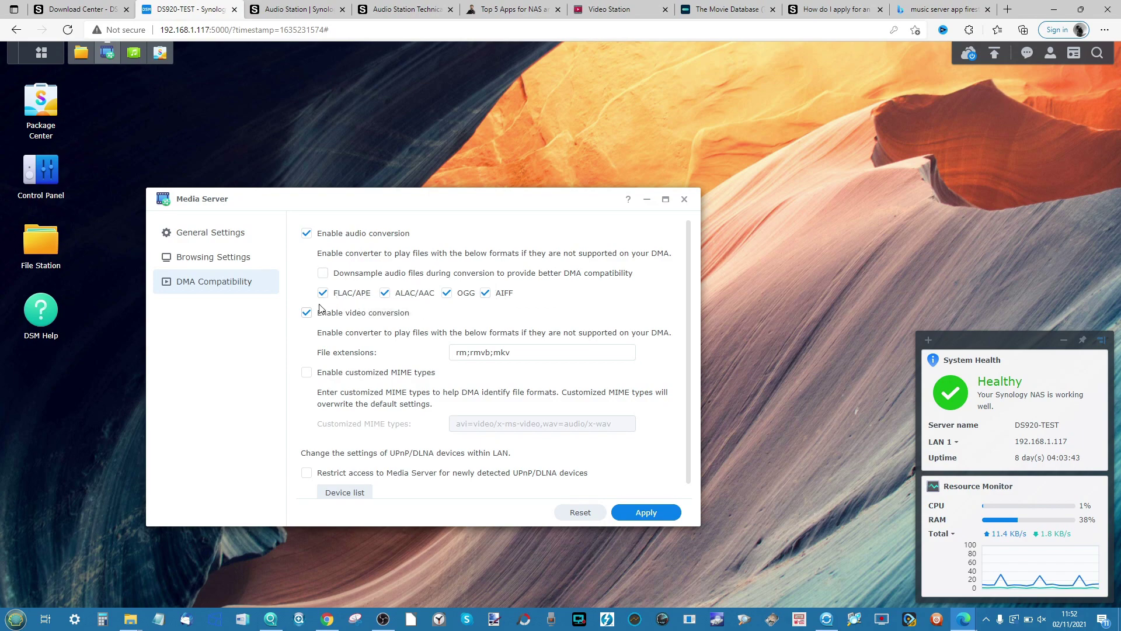
scroll(330, 312, "down", 1)
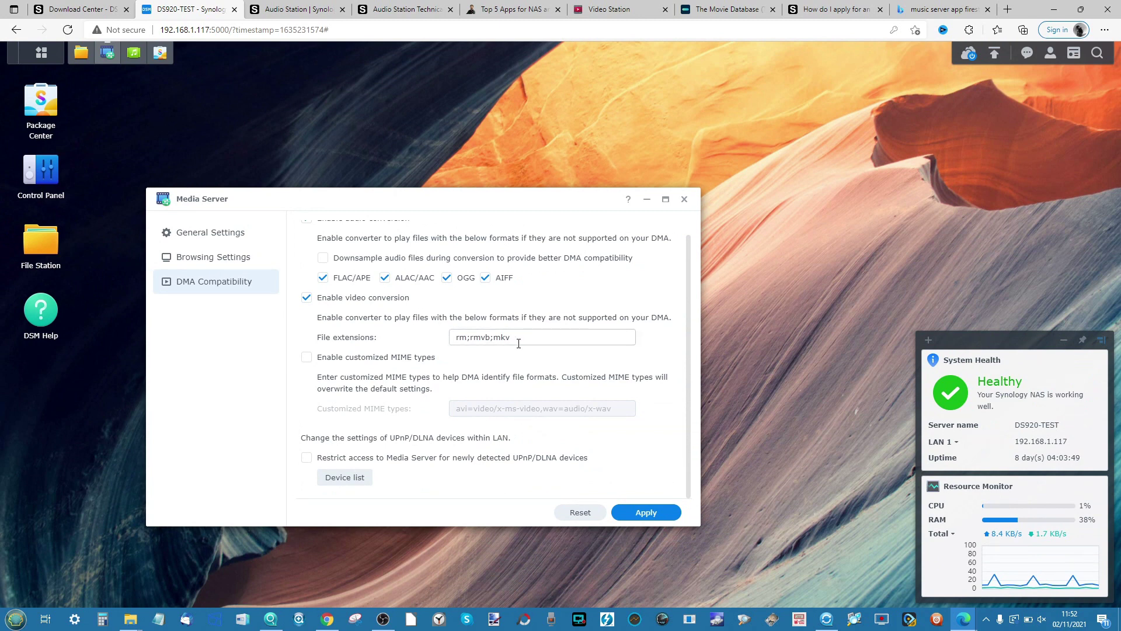
left_click_drag(518, 340, 430, 337)
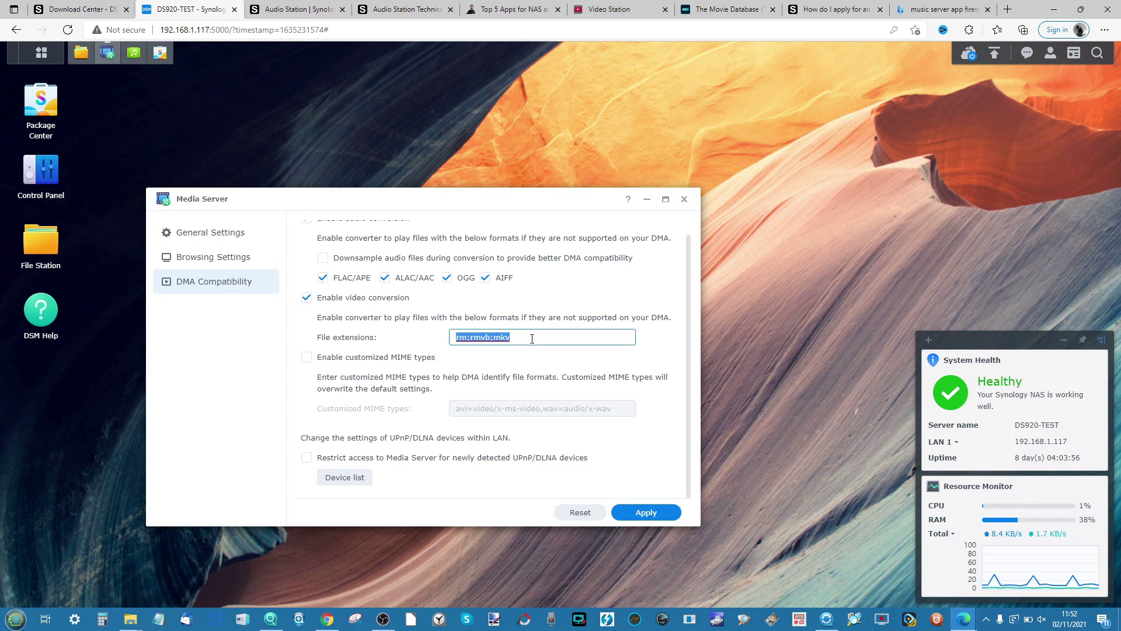
left_click(527, 339)
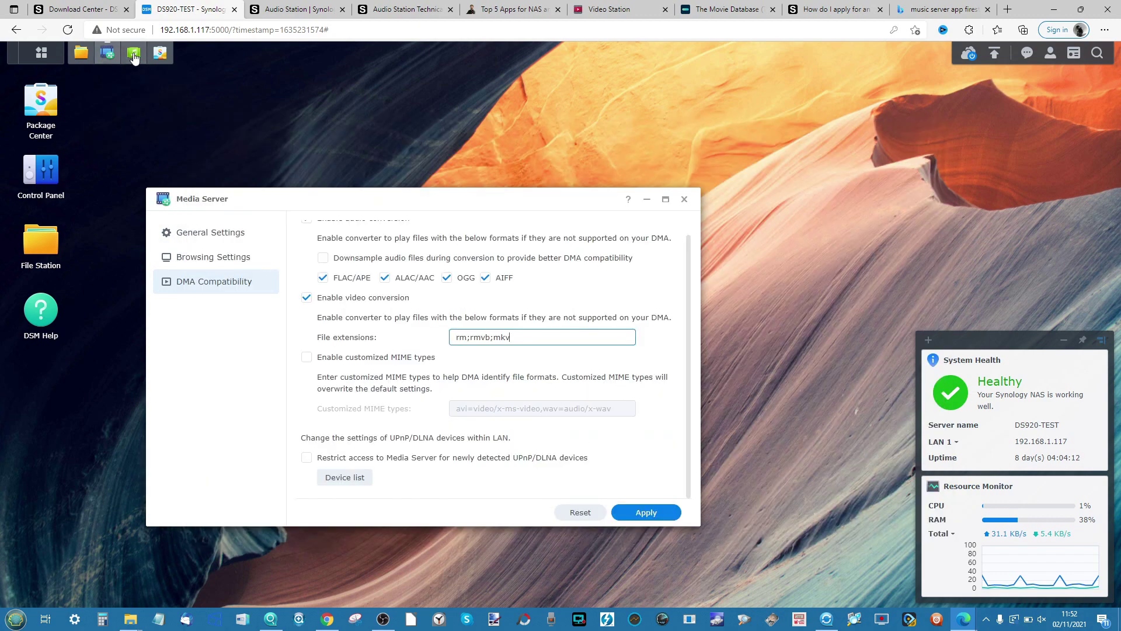
left_click(412, 7)
scroll(500, 397, "up", 3, "ctrl")
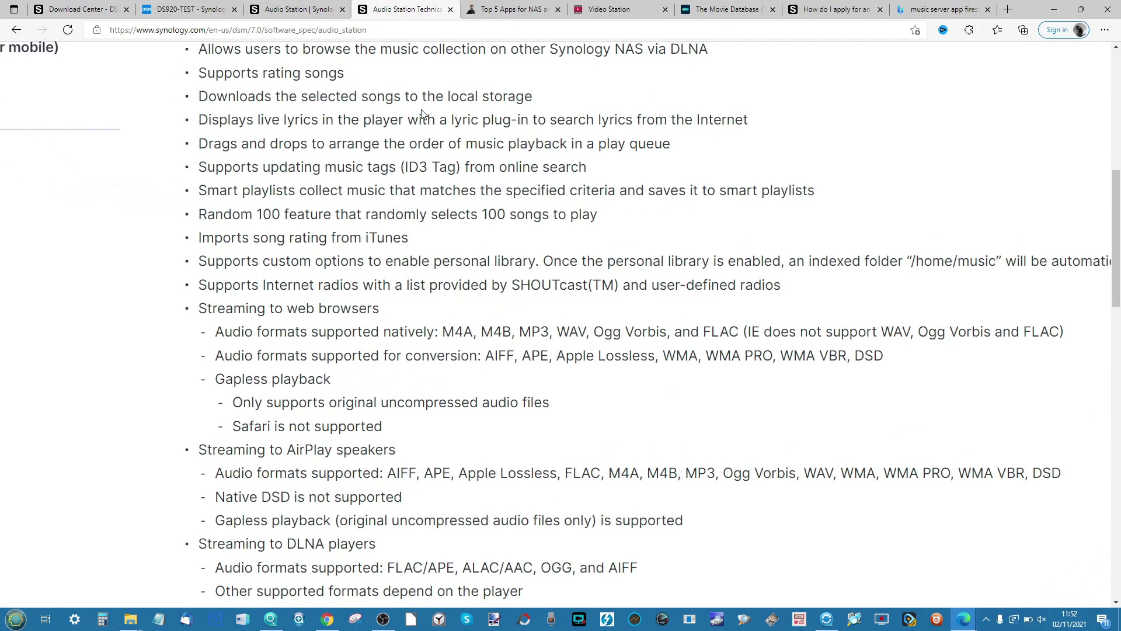
scroll(426, 163, "down", 1)
scroll(428, 175, "right", 1)
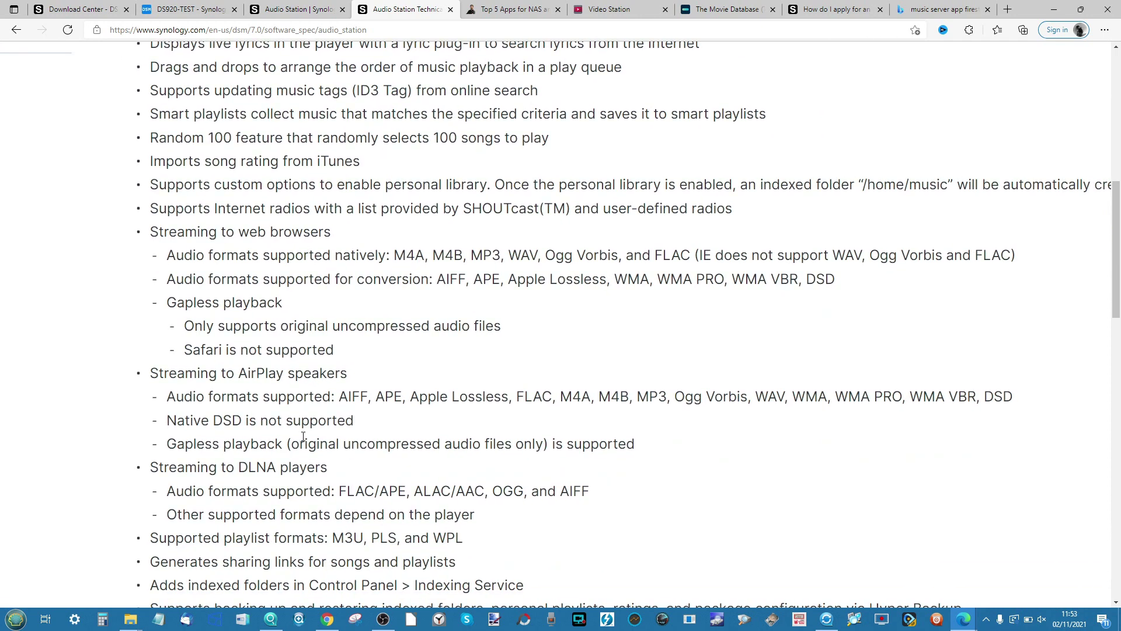
scroll(343, 487, "up", 1)
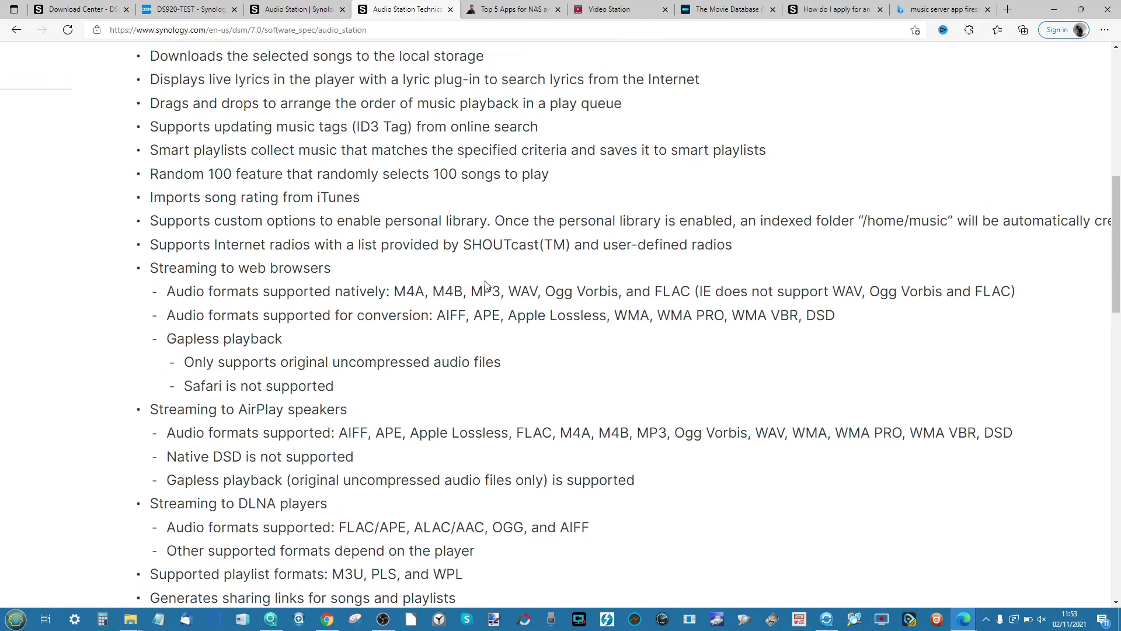
left_click(187, 10)
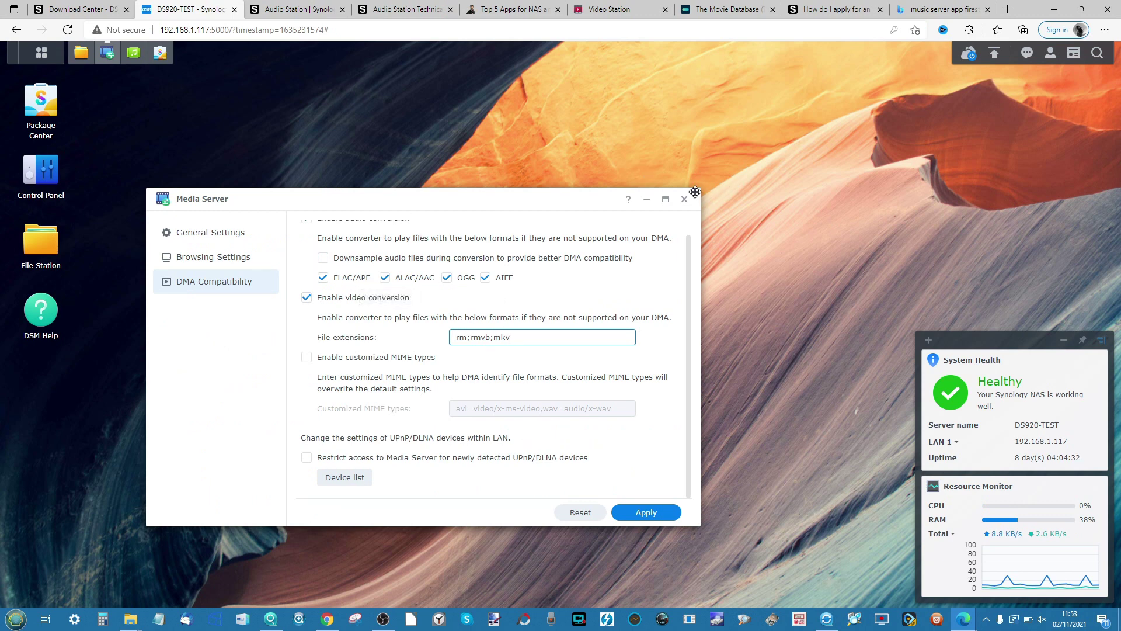
Step: Apply the DMA compatibility settings, close Media Server, and switch to the NAS apps article
left_click(645, 511)
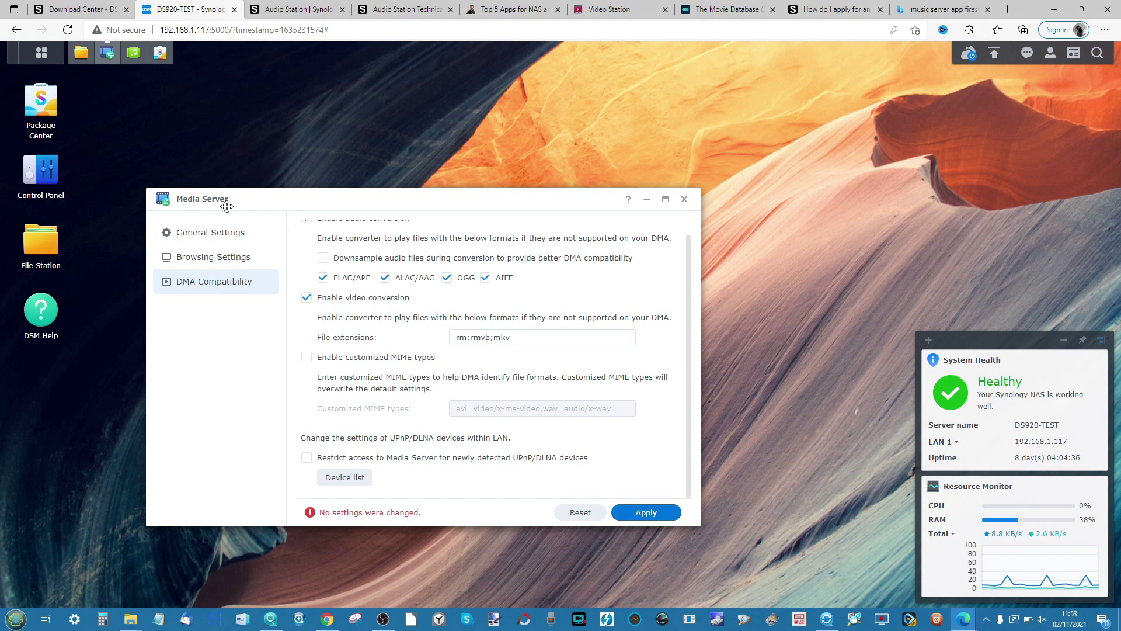
left_click(211, 238)
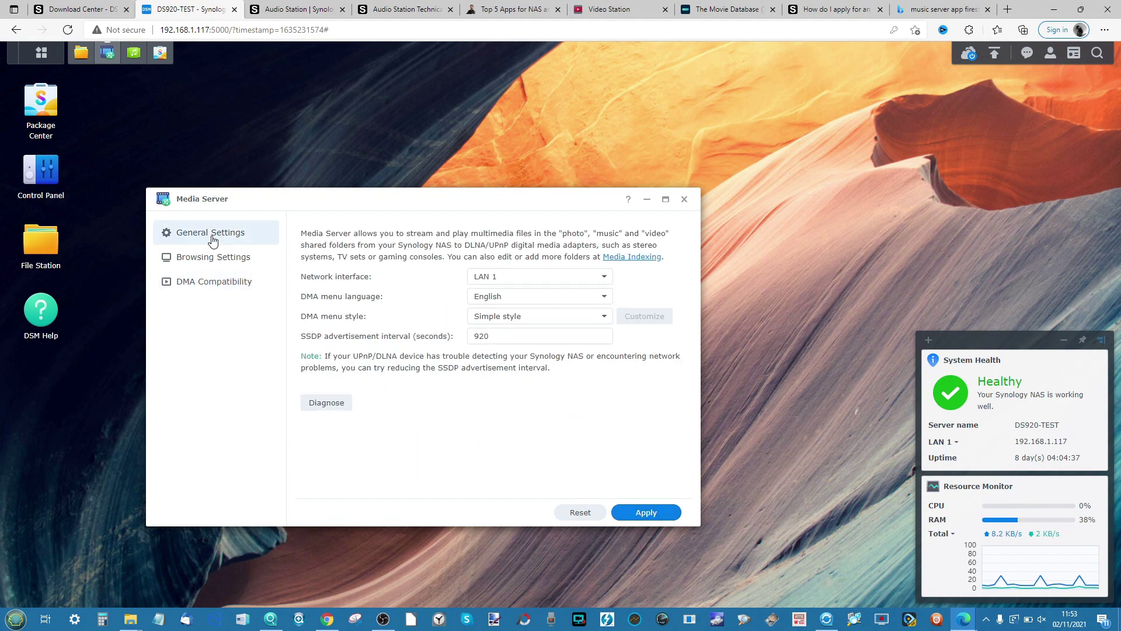
left_click(684, 199)
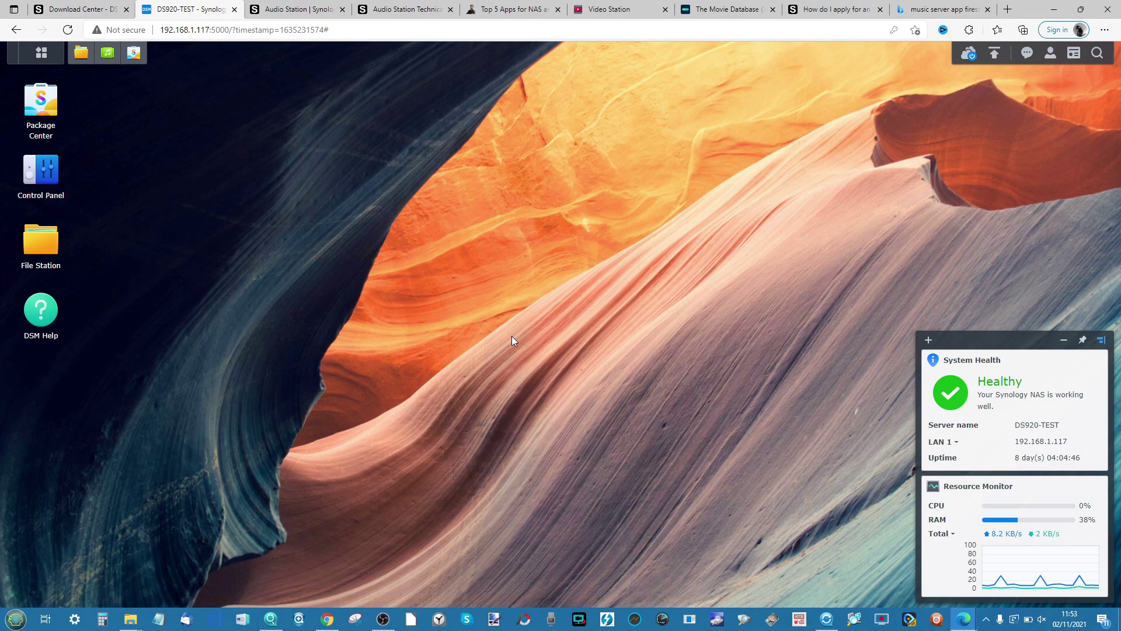
left_click(538, 14)
Step: Read the NASCompares article's Plex and Kodi sections, then return to the DS920-TEST DSM tab
scroll(458, 304, "down", 9)
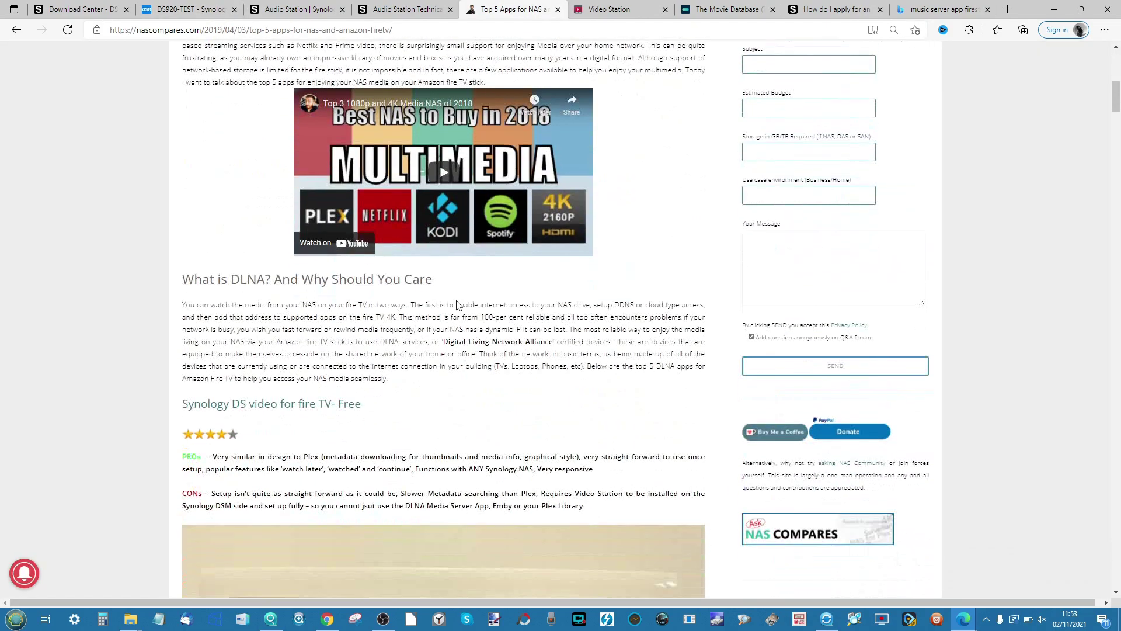
scroll(458, 304, "down", 20)
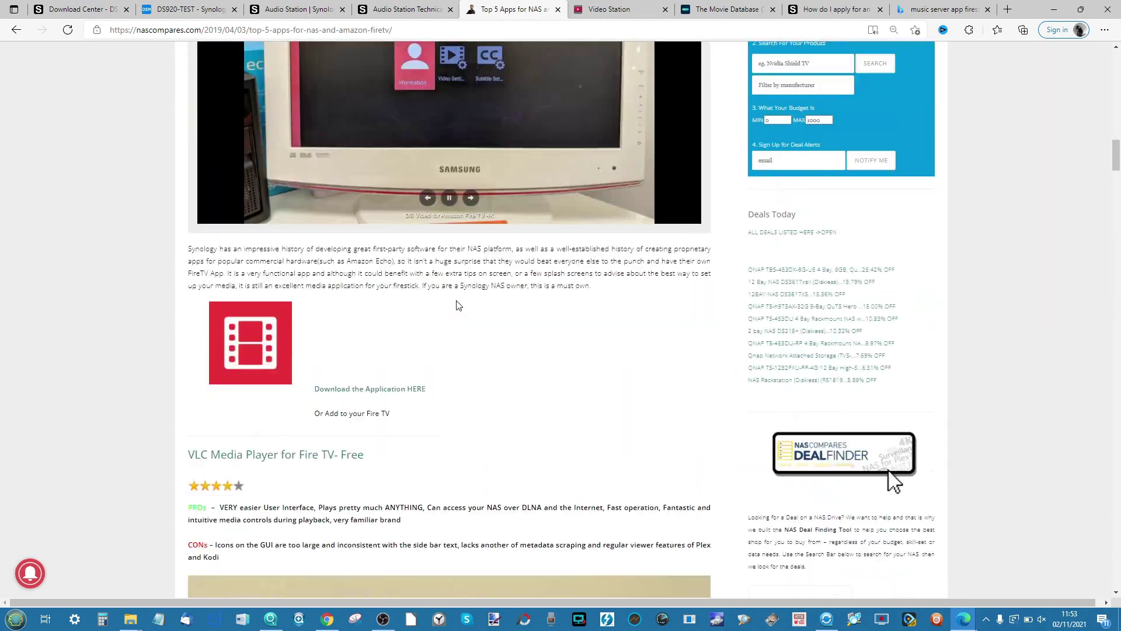
scroll(458, 306, "down", 15)
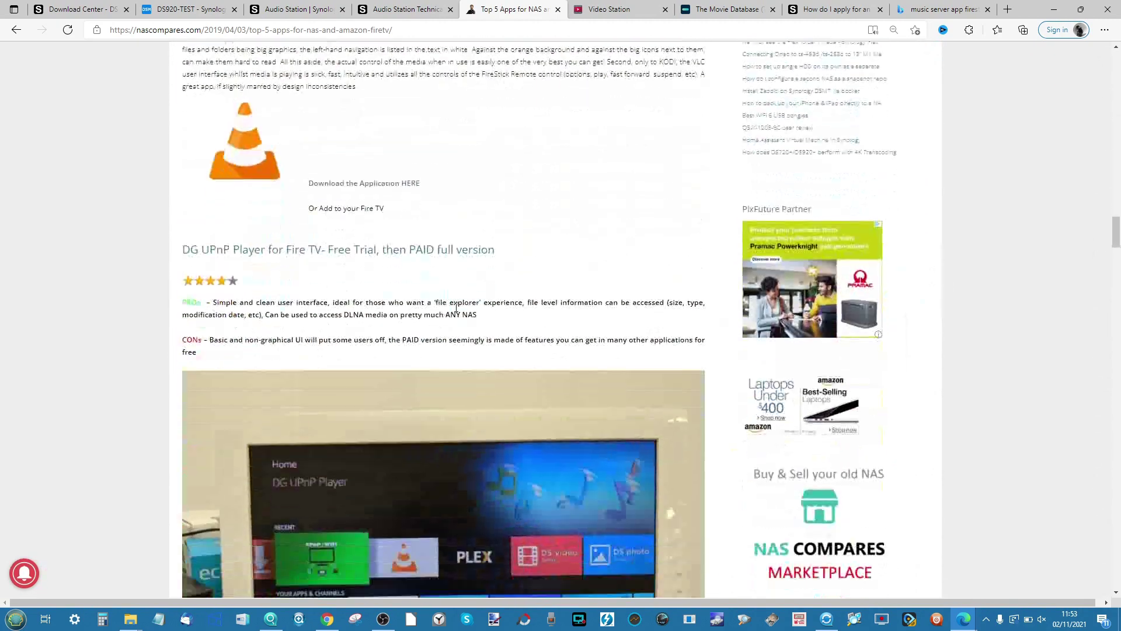
scroll(456, 308, "down", 15)
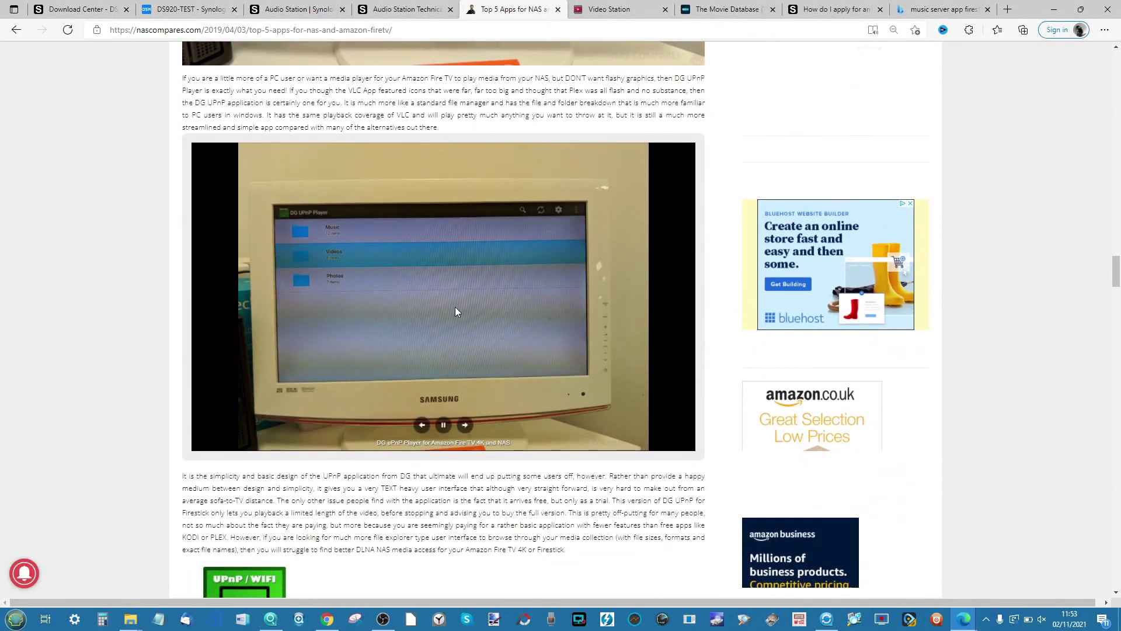
scroll(454, 306, "up", 5)
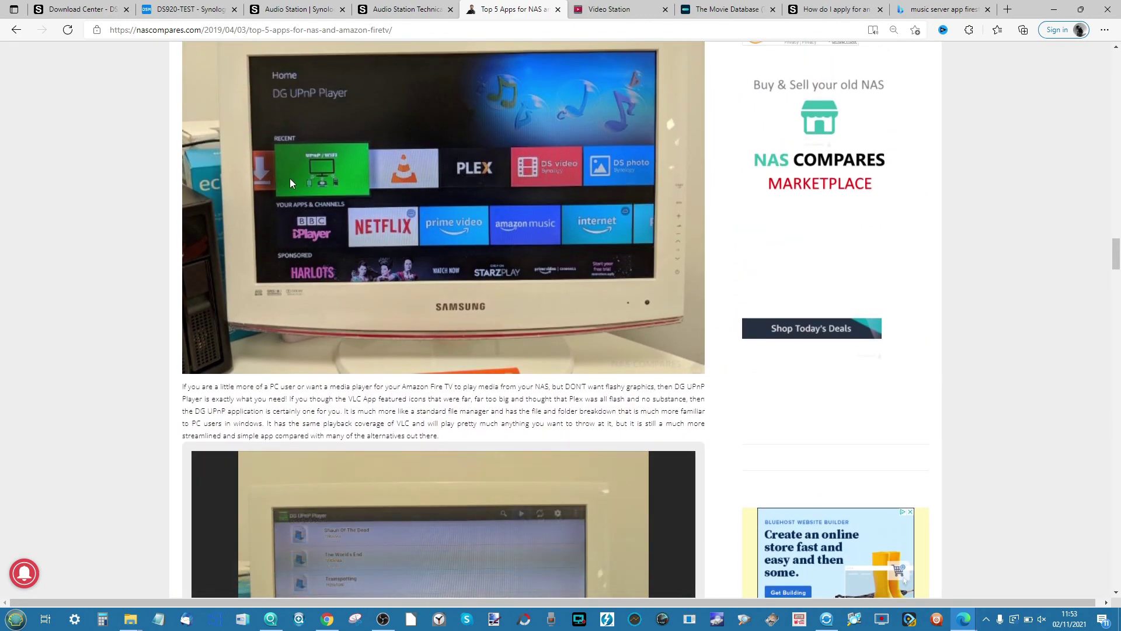
scroll(378, 260, "down", 10)
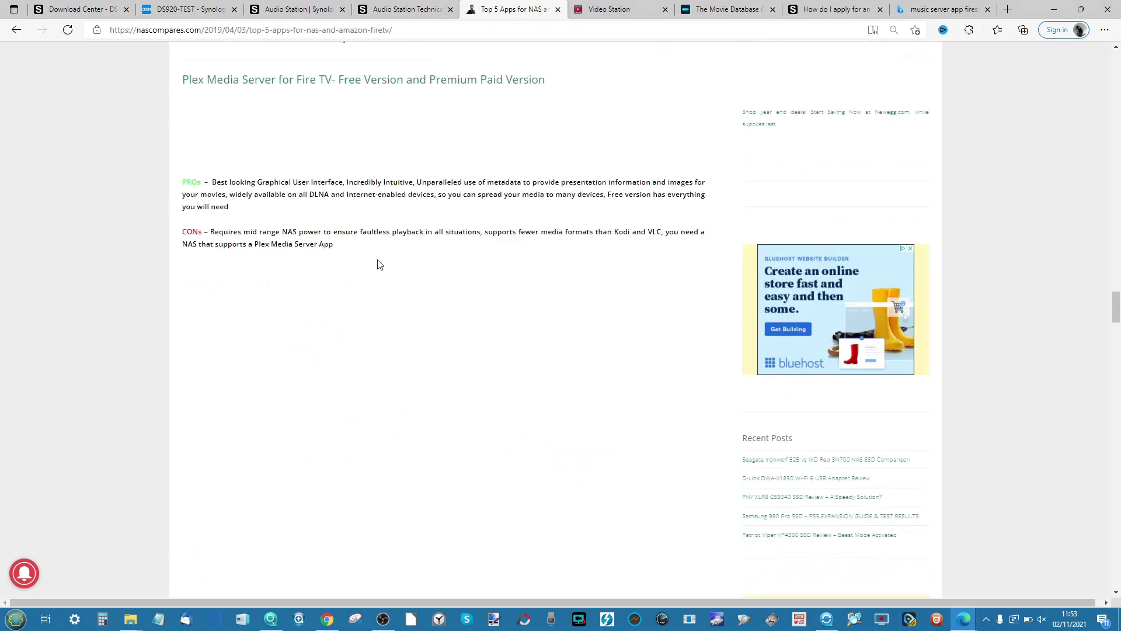
scroll(377, 262, "down", 15)
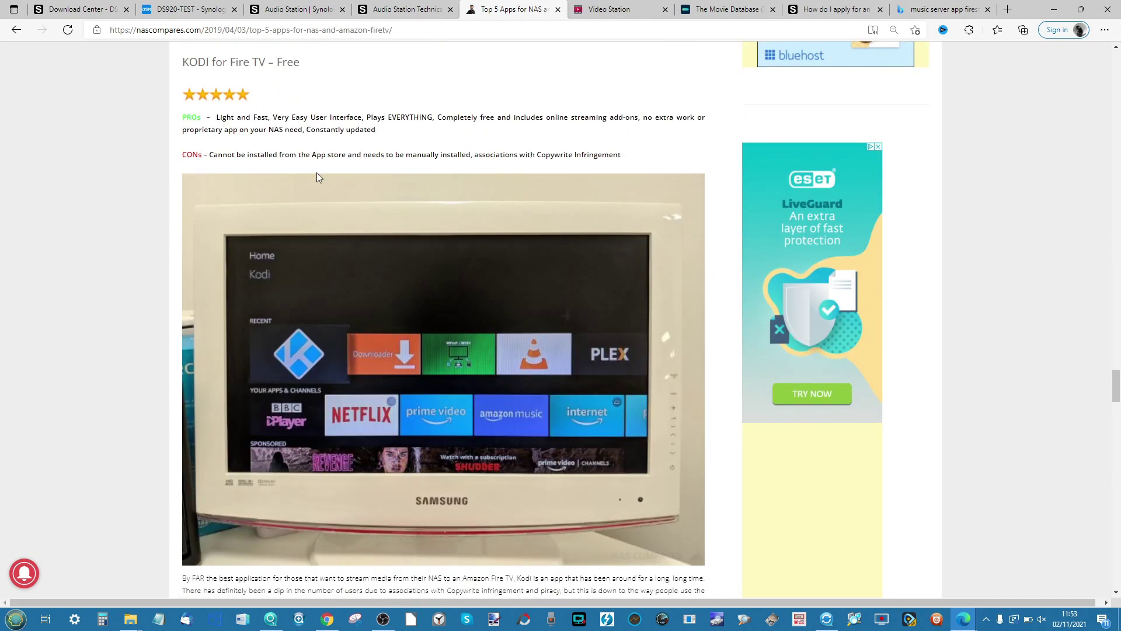
scroll(264, 213, "up", 5)
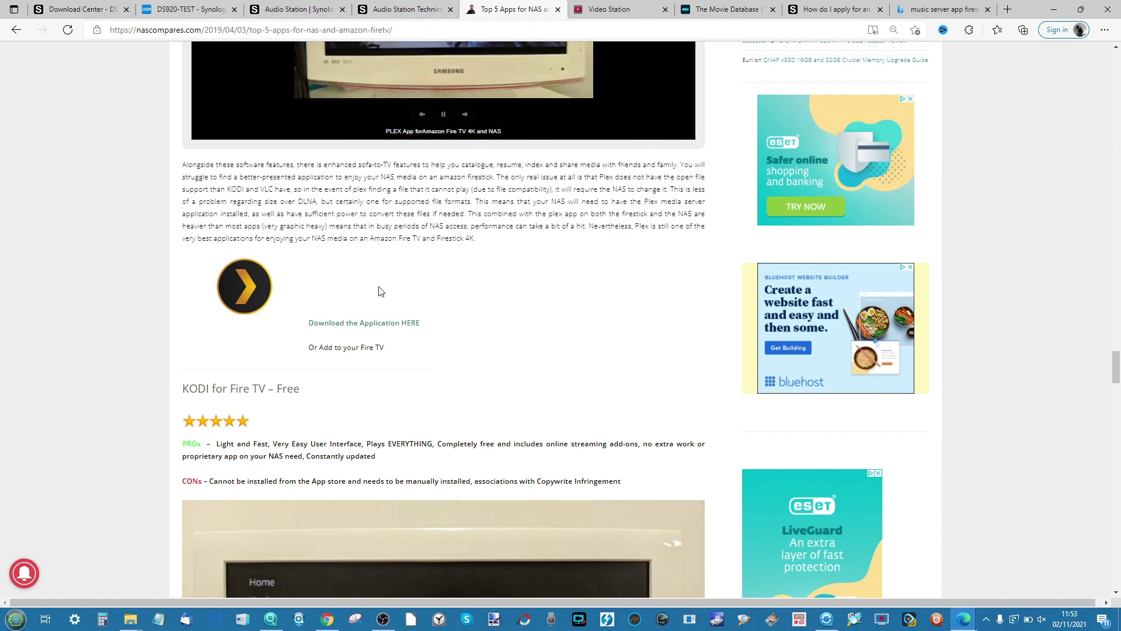
scroll(378, 287, "down", 10)
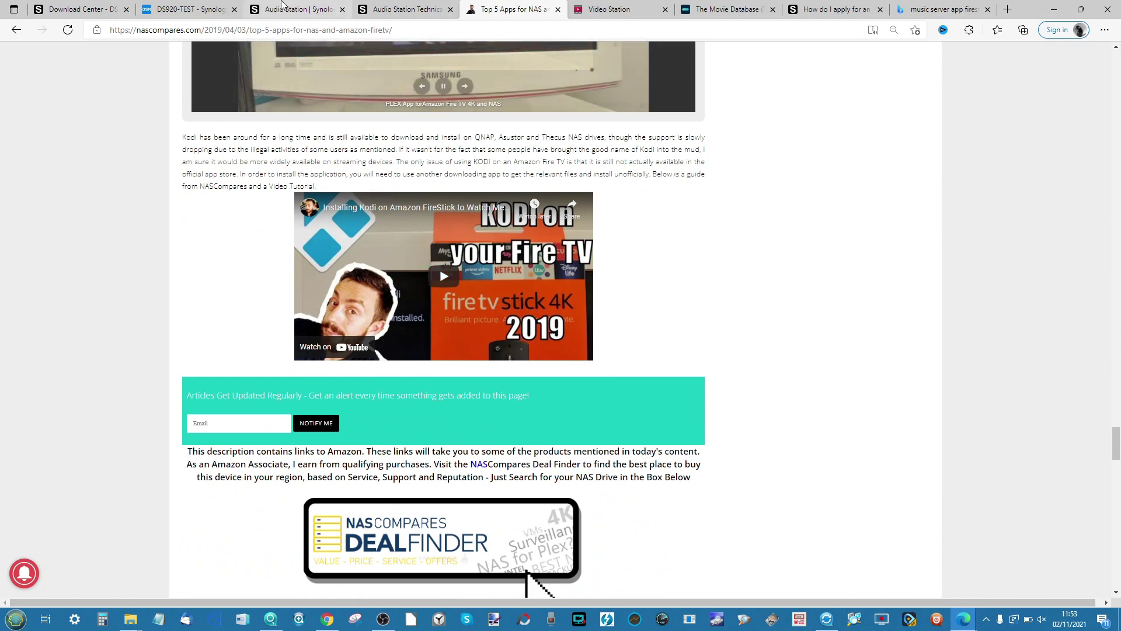
key("ctrl+2")
left_click(319, 7)
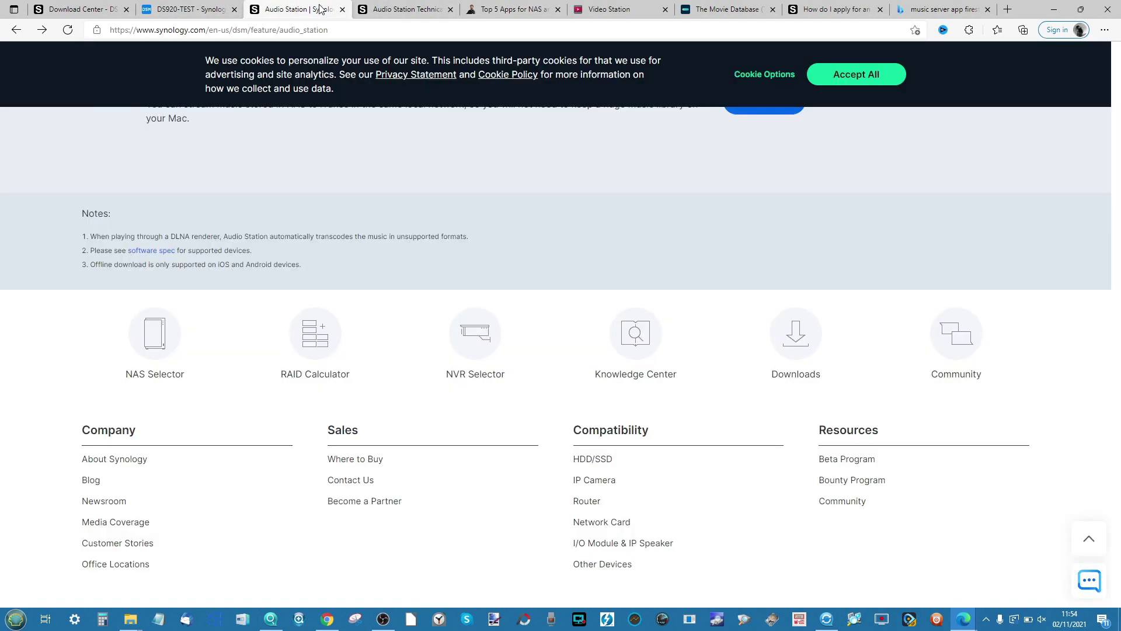
left_click(171, 7)
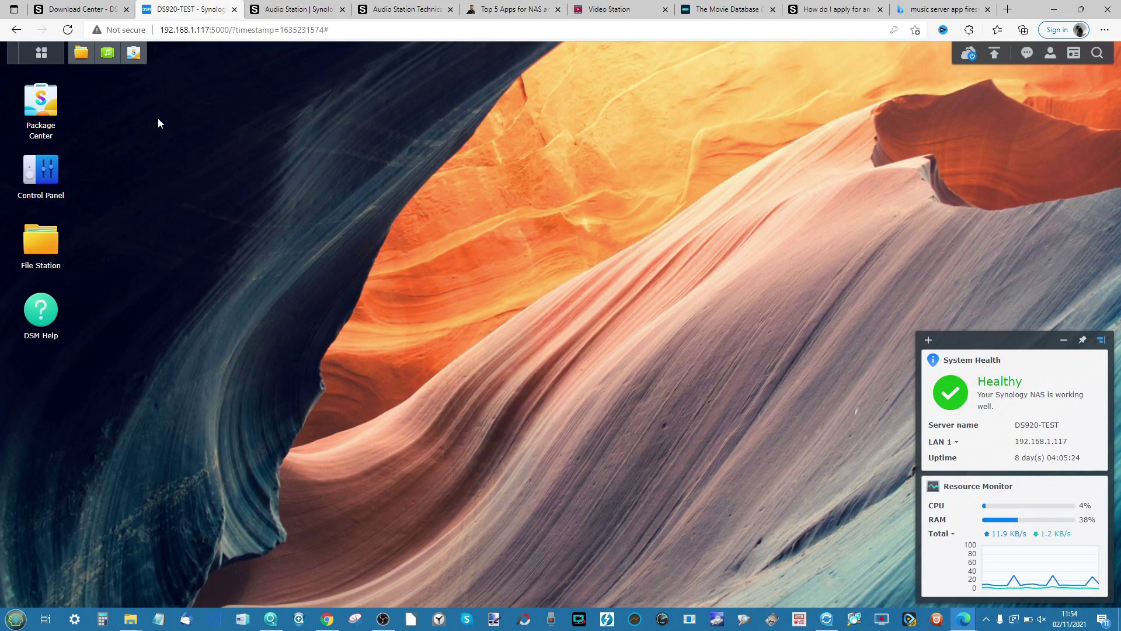
Step: Open Audio Station on its Home page, then list the seven network media servers
left_click(107, 52)
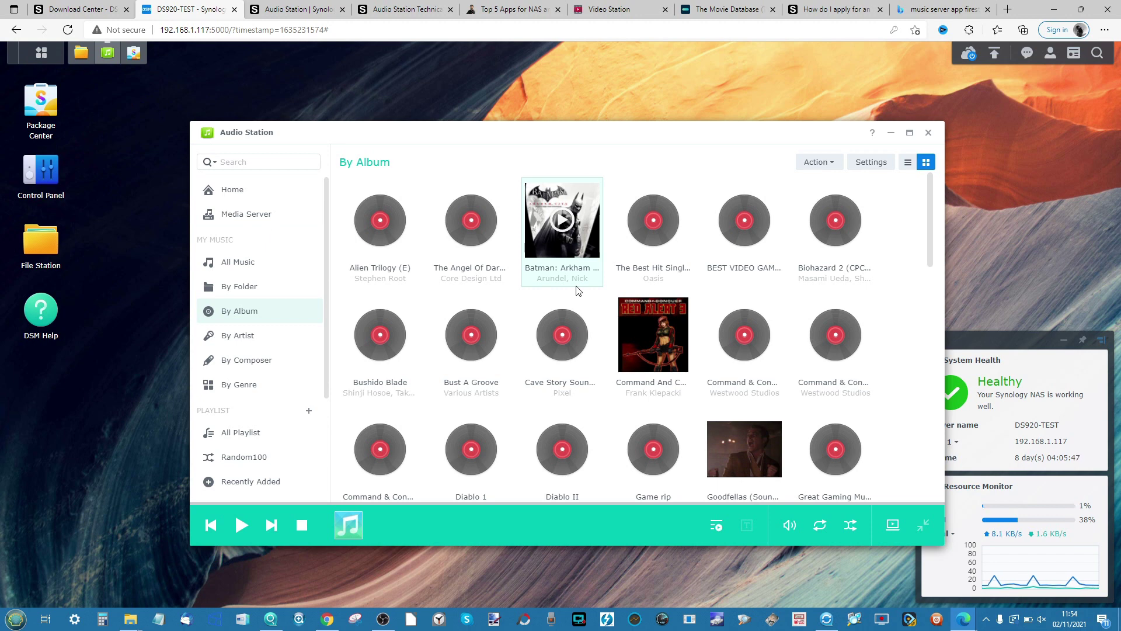
left_click(233, 192)
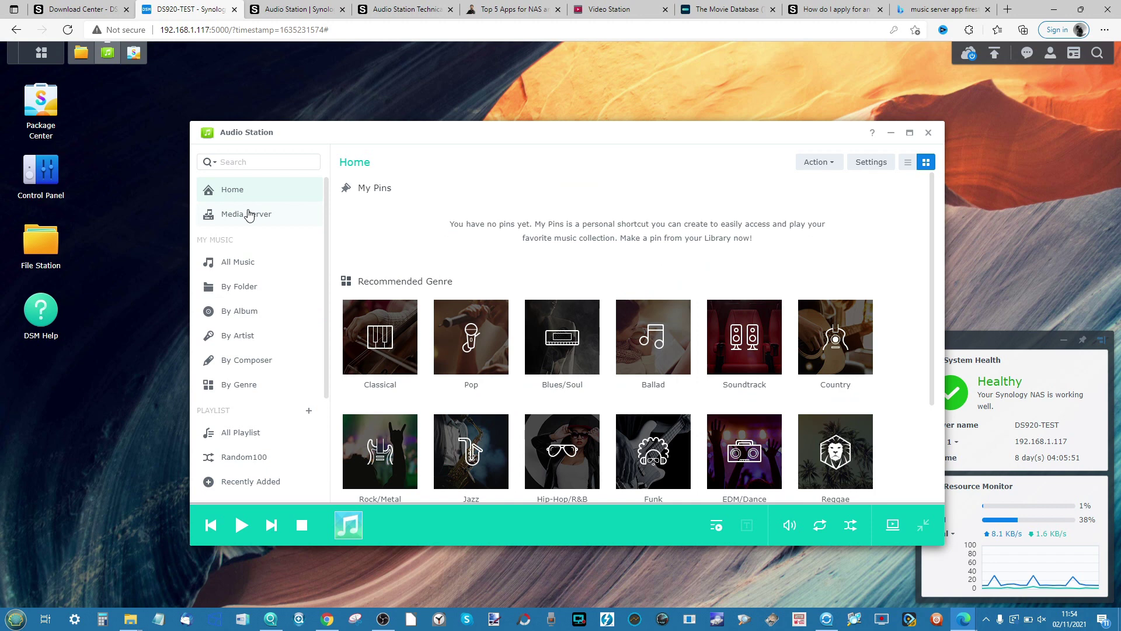
left_click(248, 214)
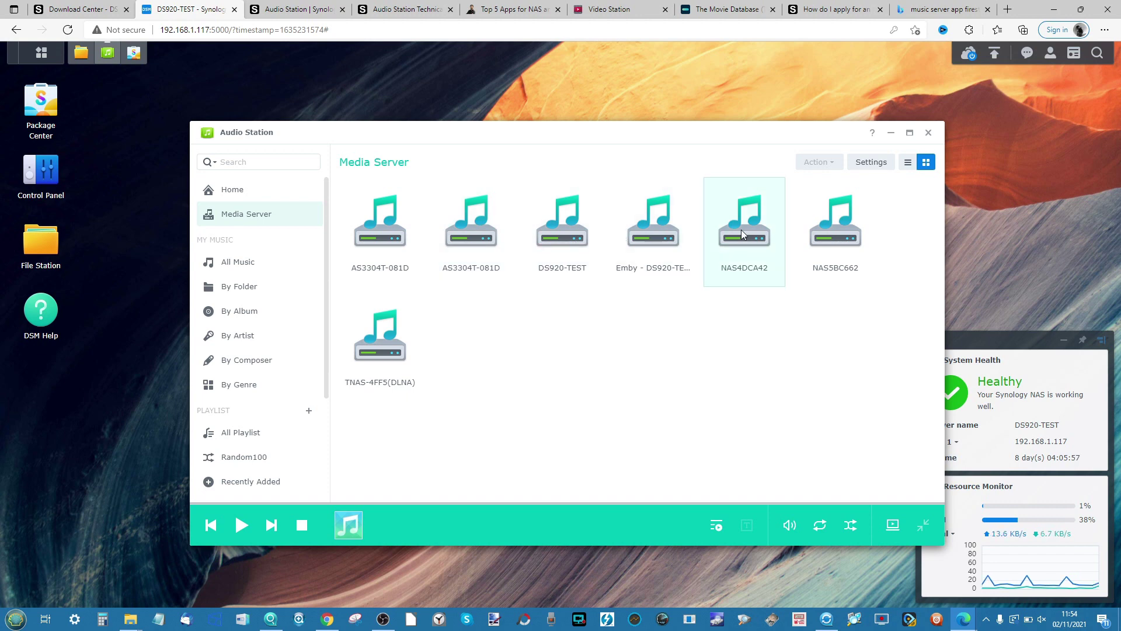
Step: Browse the NAS4DCA42 media server, then play the Batman: Arkham City album from By Album view
left_click(775, 233)
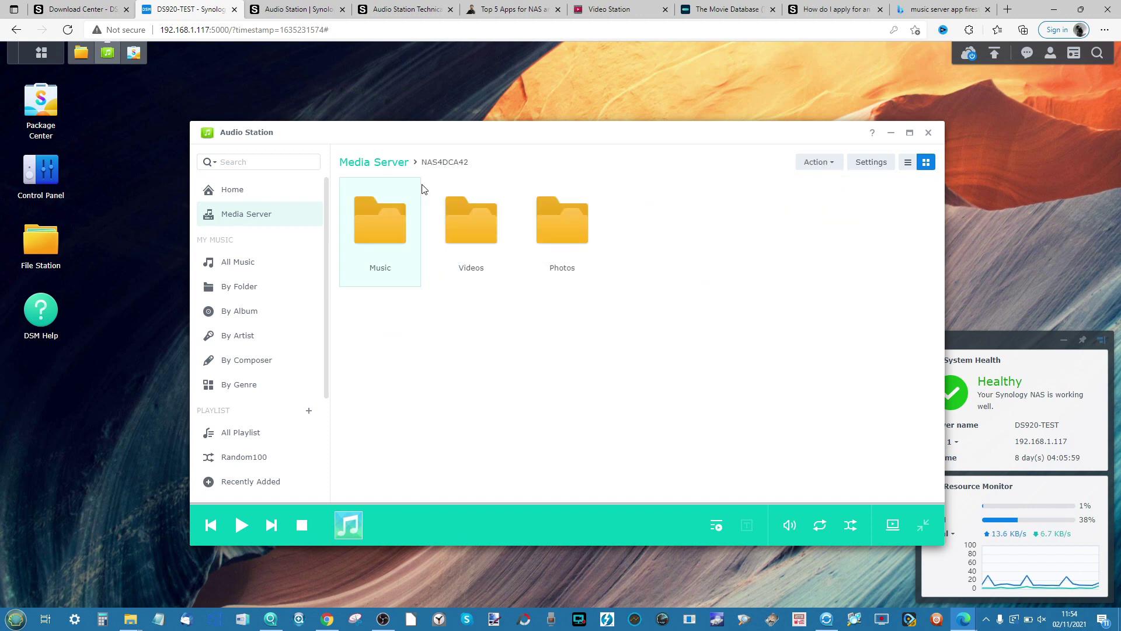
left_click(383, 163)
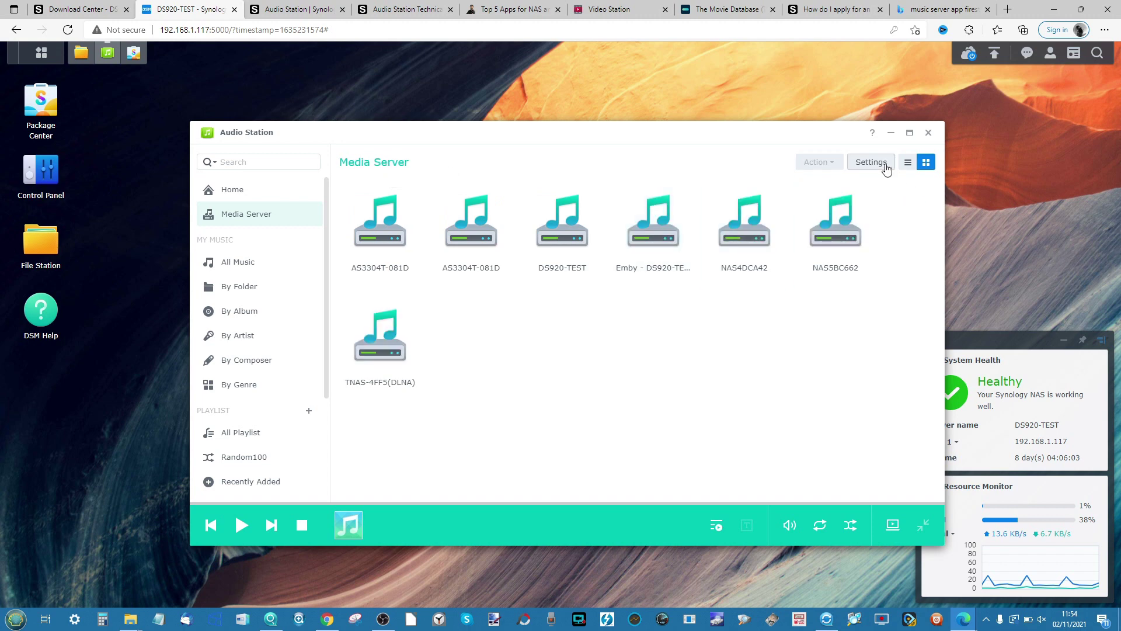
left_click(234, 267)
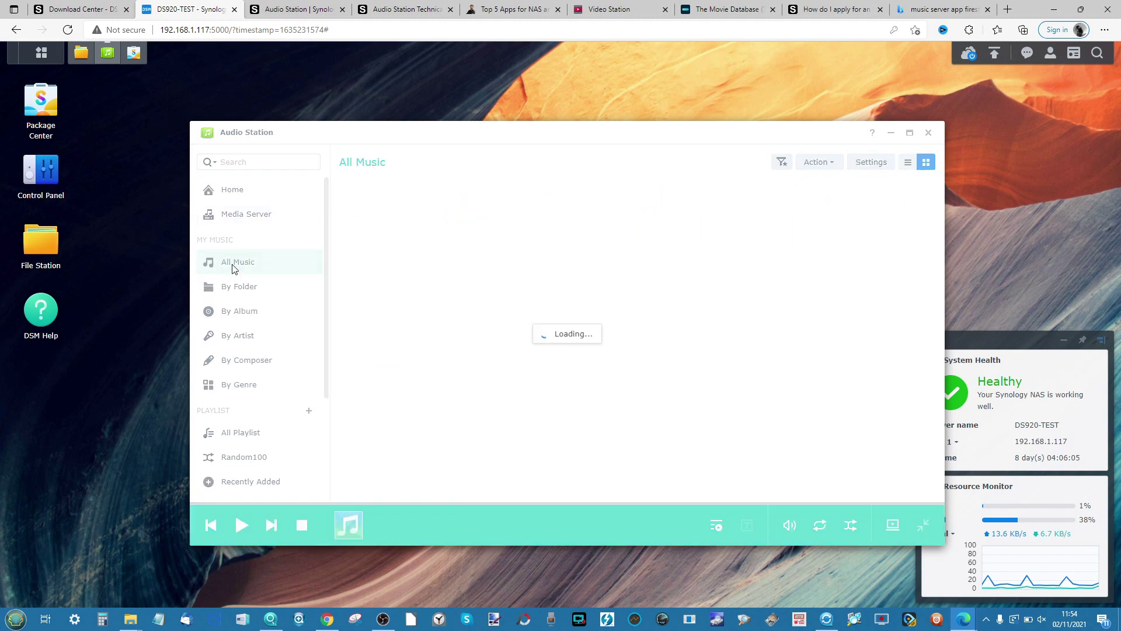
left_click(251, 295)
left_click(251, 310)
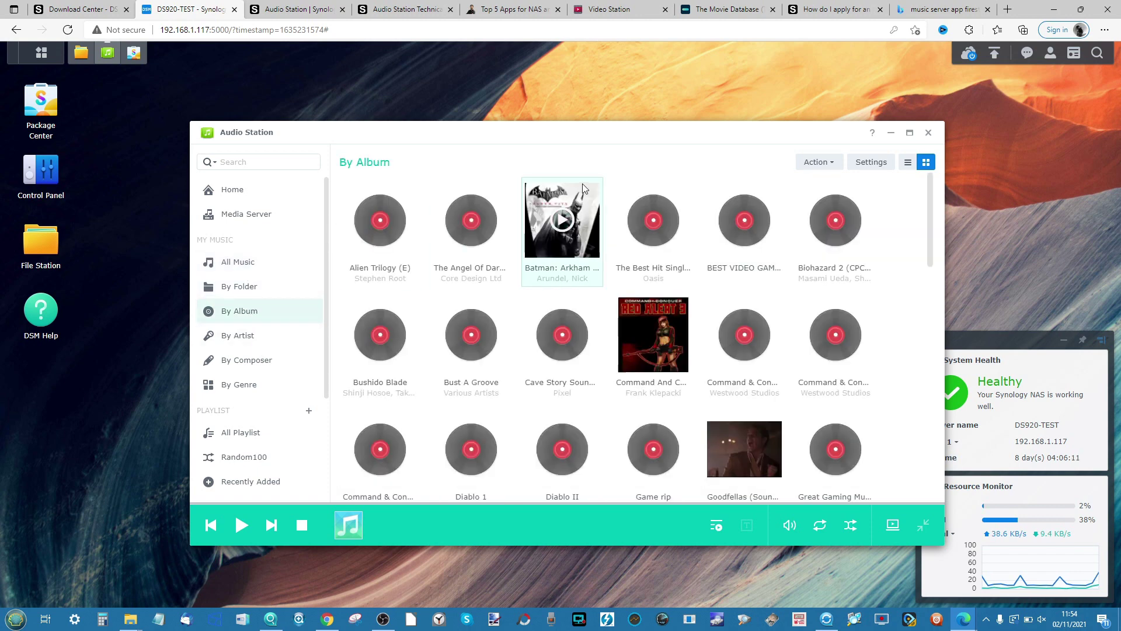
left_click(561, 219)
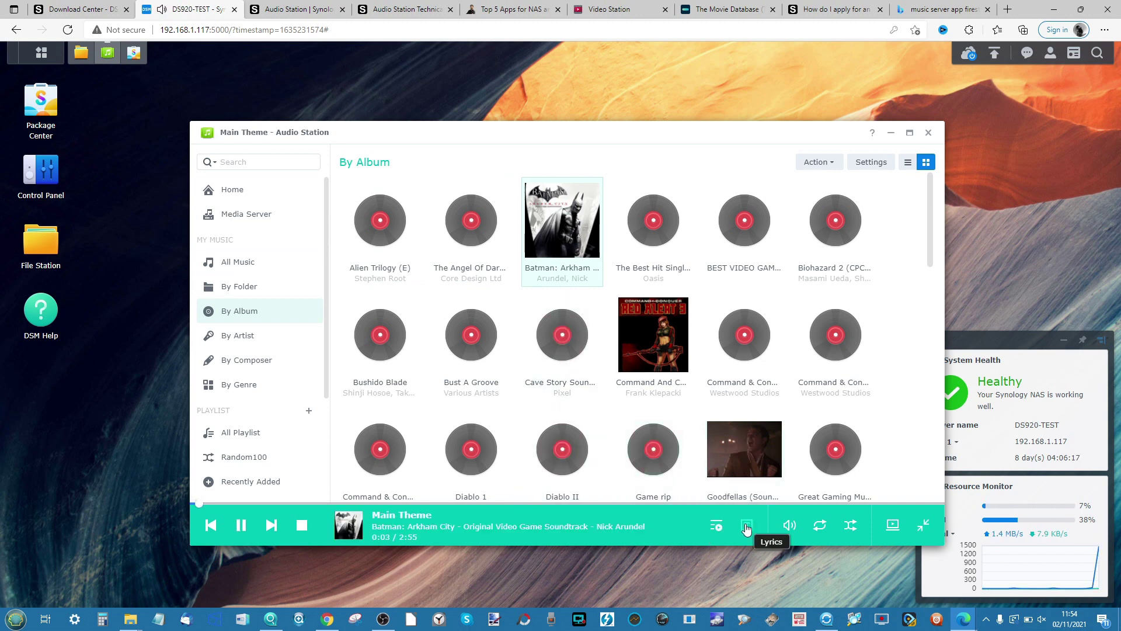
left_click(895, 528)
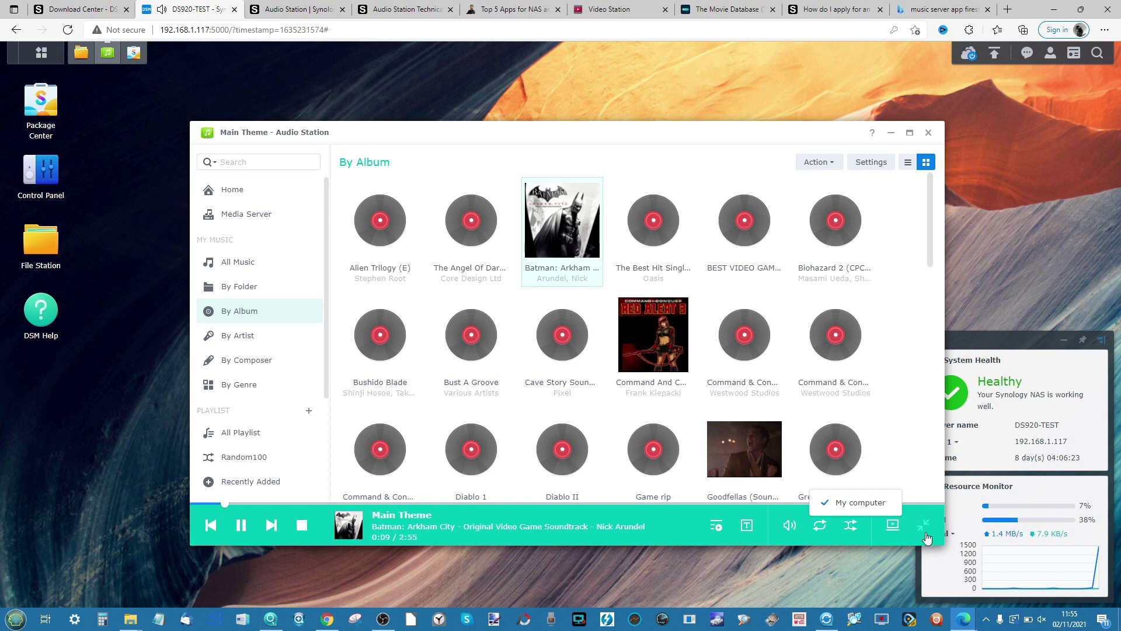
right_click(581, 240)
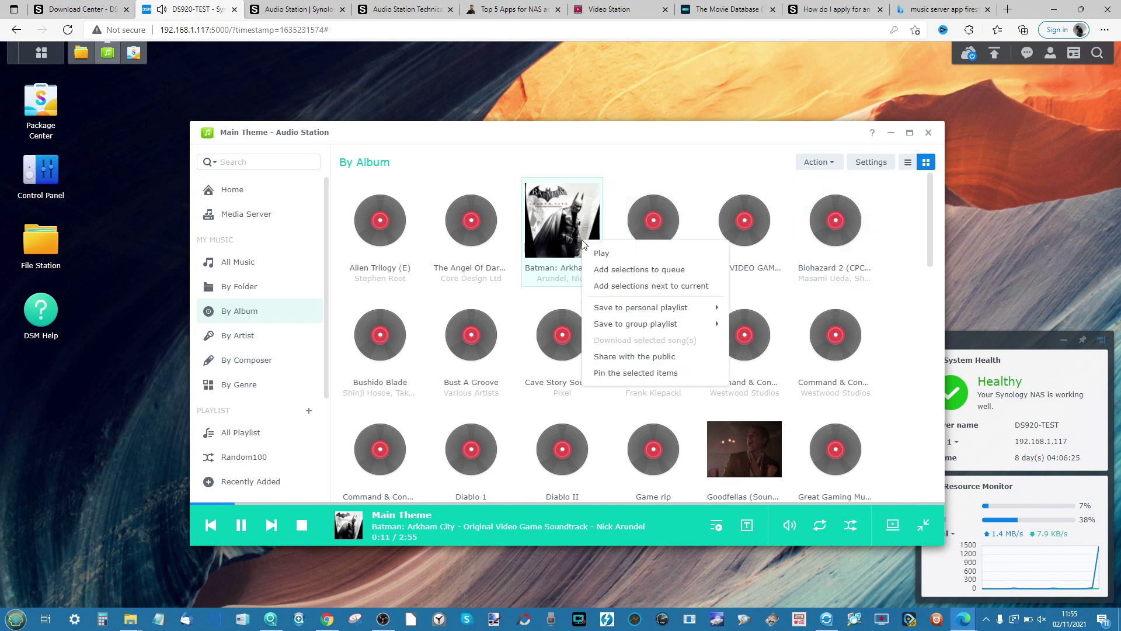
left_click(665, 357)
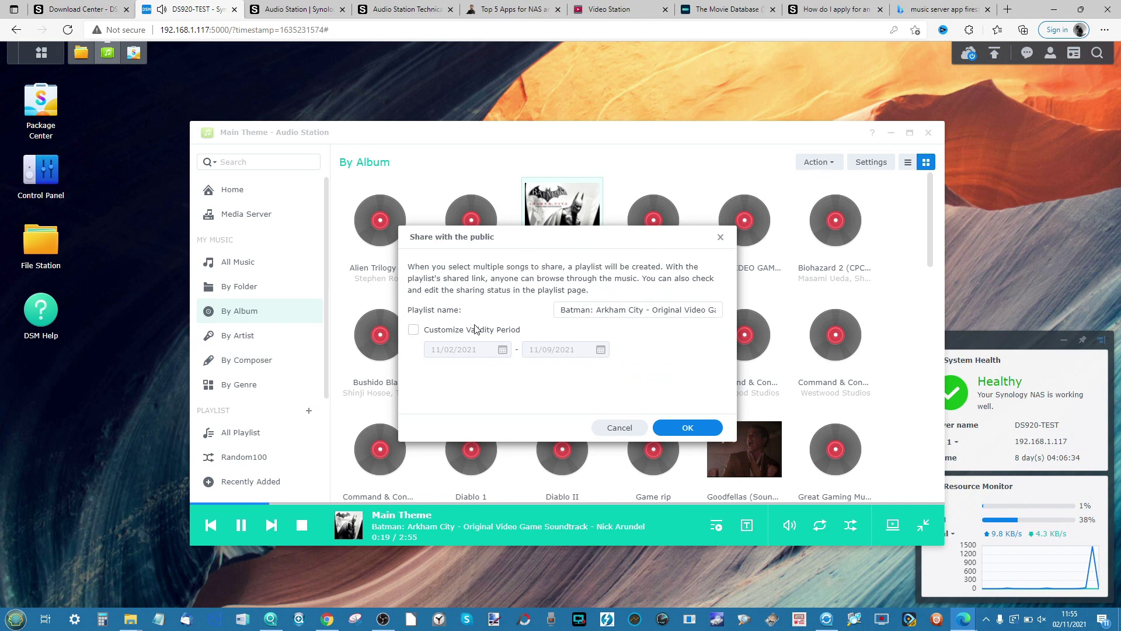
left_click(720, 236)
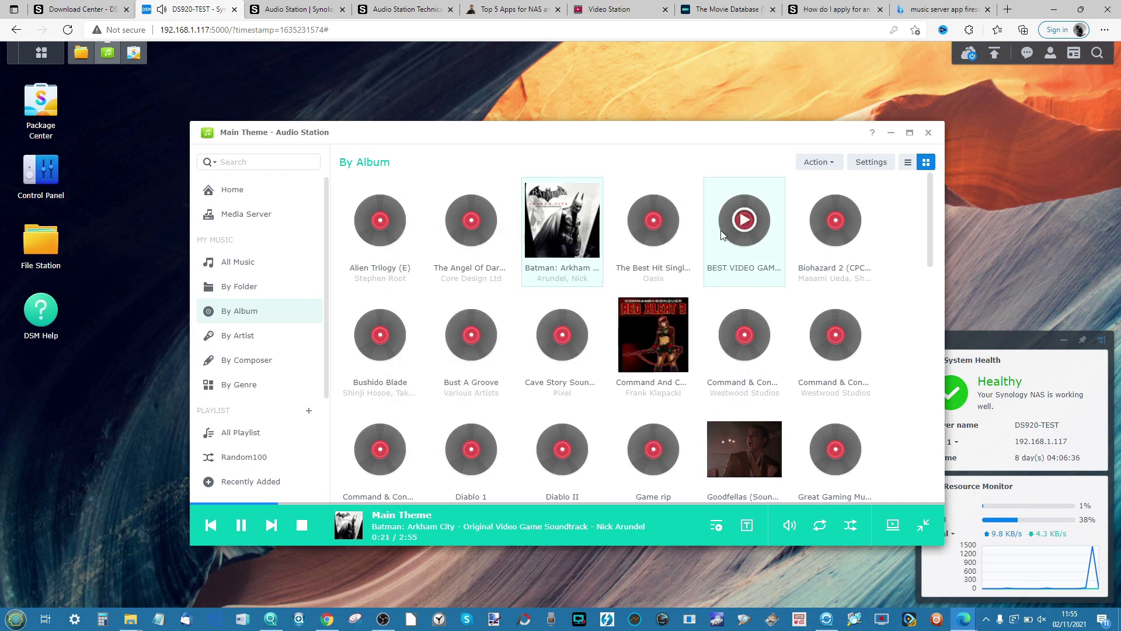
left_click(39, 238)
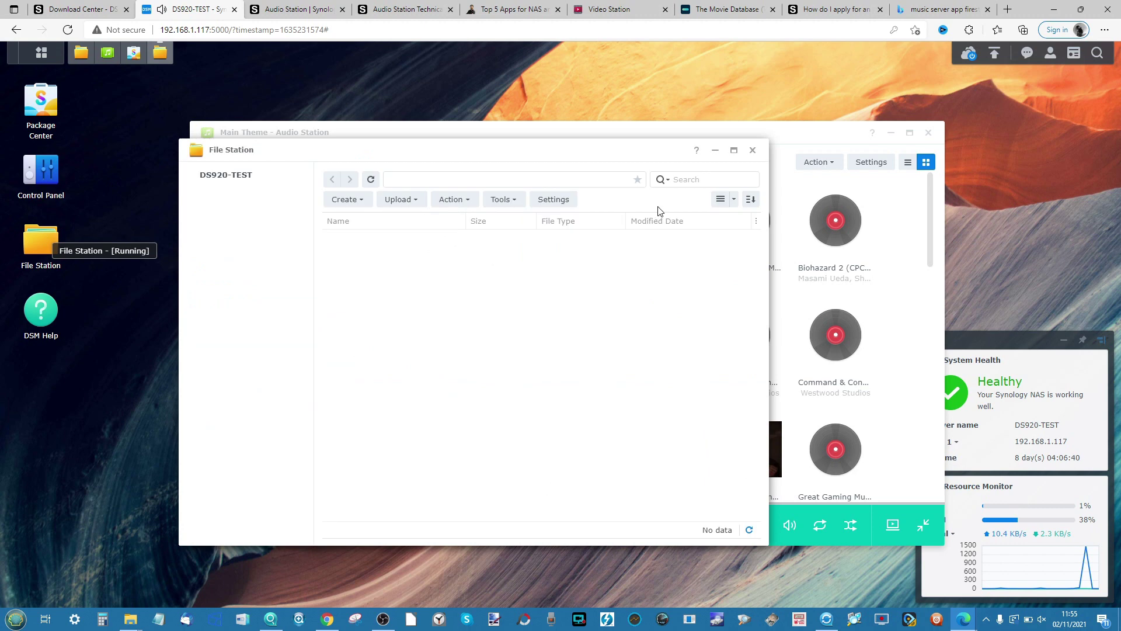
Step: Return from File Station, browse music By Genre, and check the Internet Radio add options
left_click(752, 150)
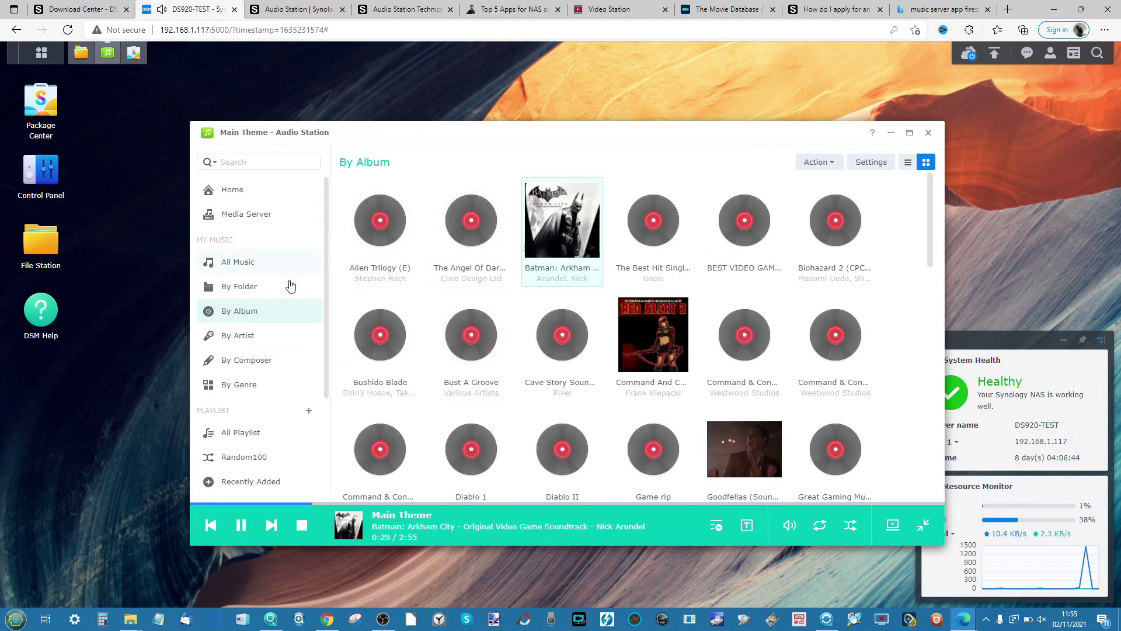
scroll(262, 301, "down", 3)
left_click(250, 301)
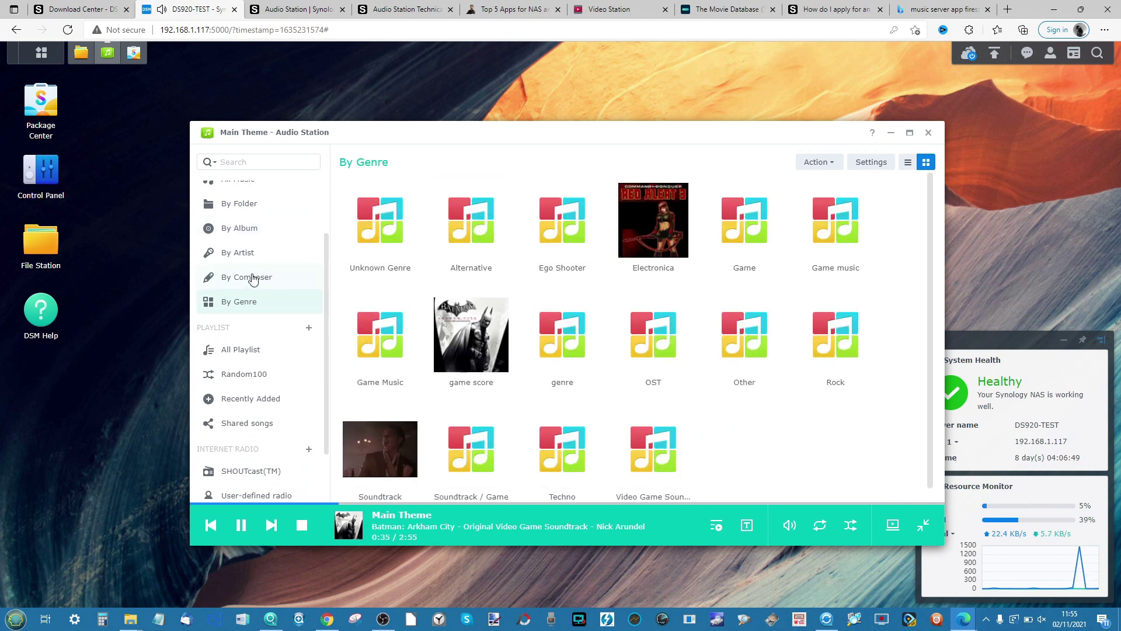
scroll(254, 275, "down", 2)
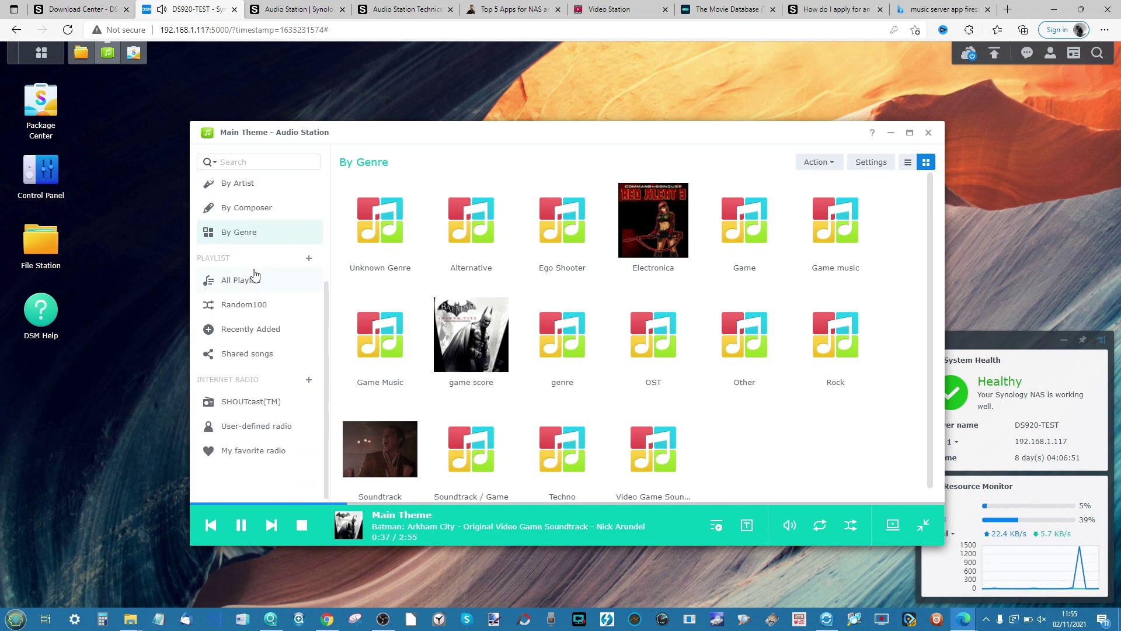
left_click(309, 380)
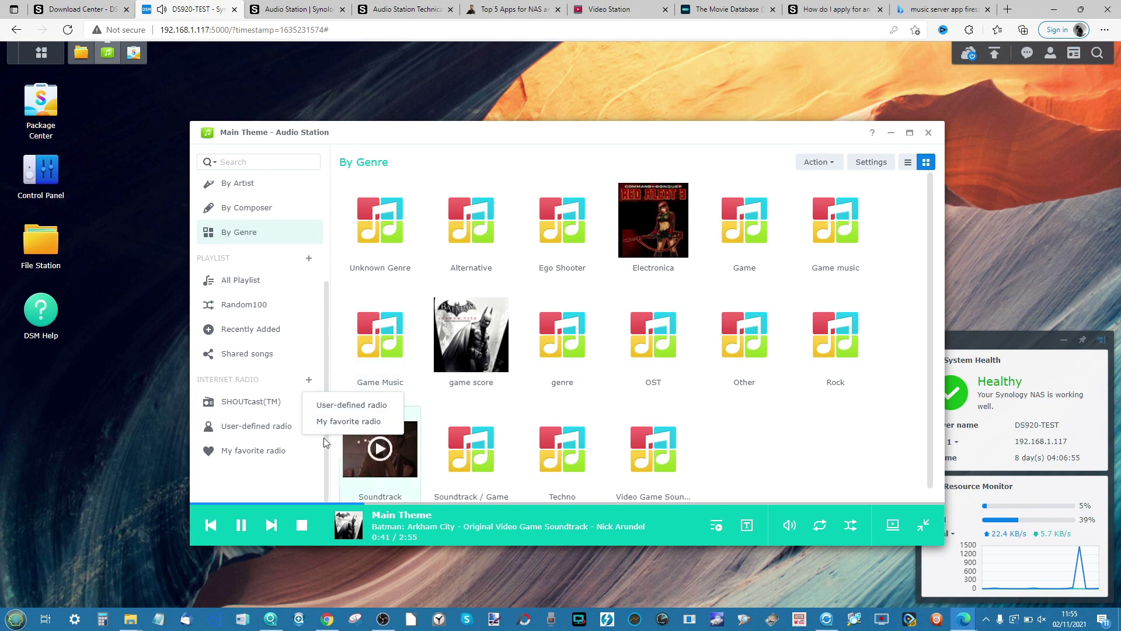
left_click(269, 475)
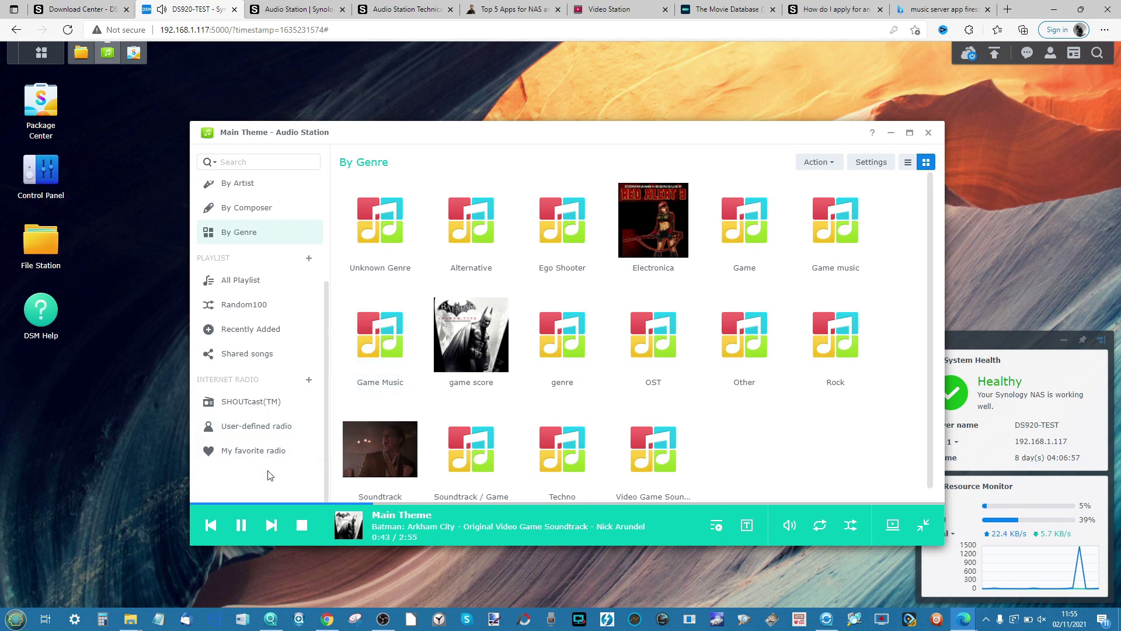
Step: Show the empty Shared songs playlist and its available list actions
left_click(254, 354)
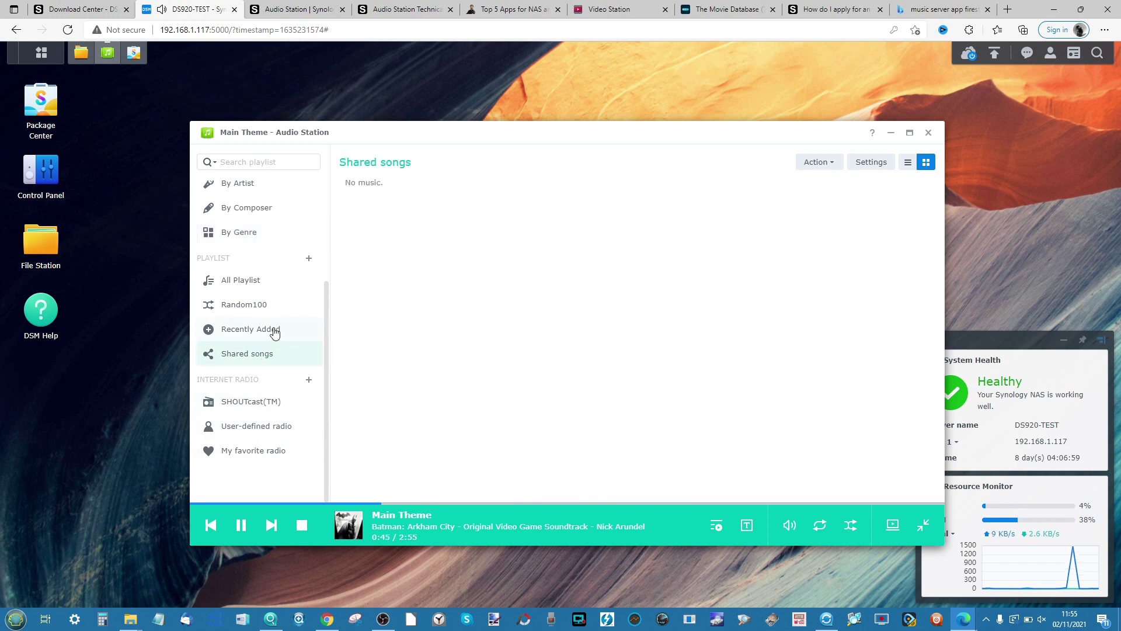
scroll(243, 388, "up", 3)
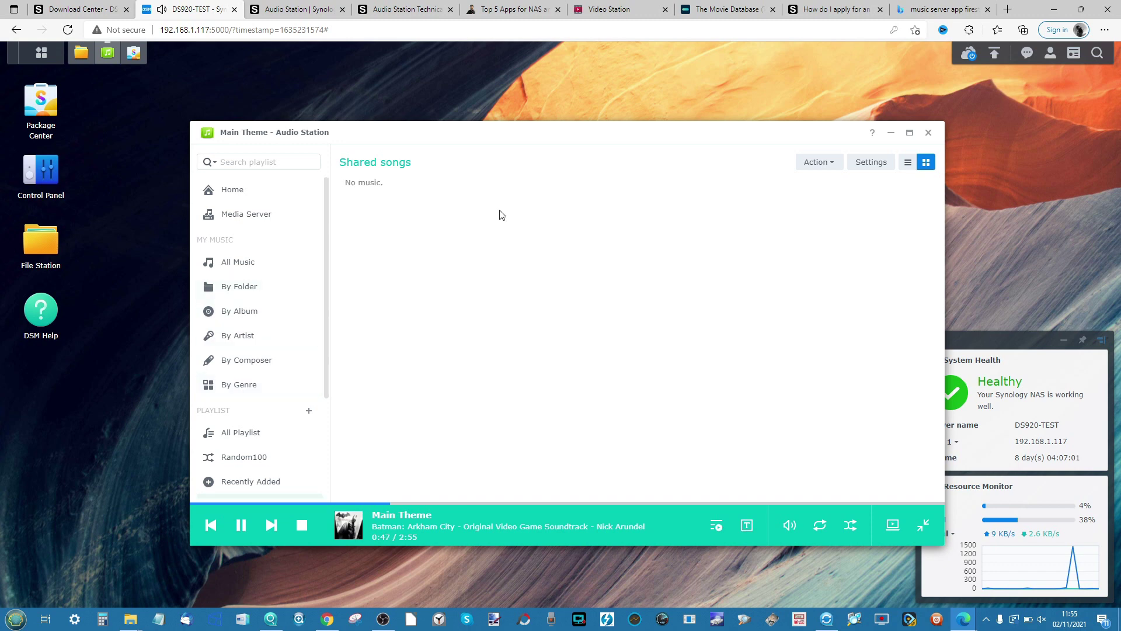
left_click(834, 163)
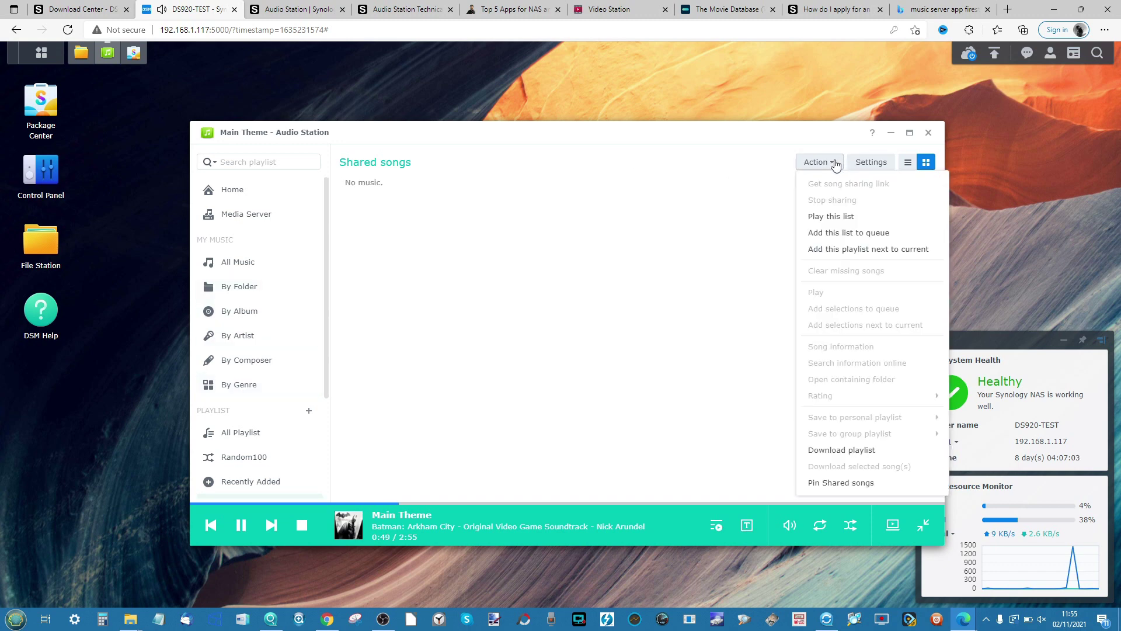
Step: Review Audio Station's lyrics plugin and general settings, cancelling the iTunes ratings import
left_click(834, 162)
left_click(834, 163)
left_click(871, 162)
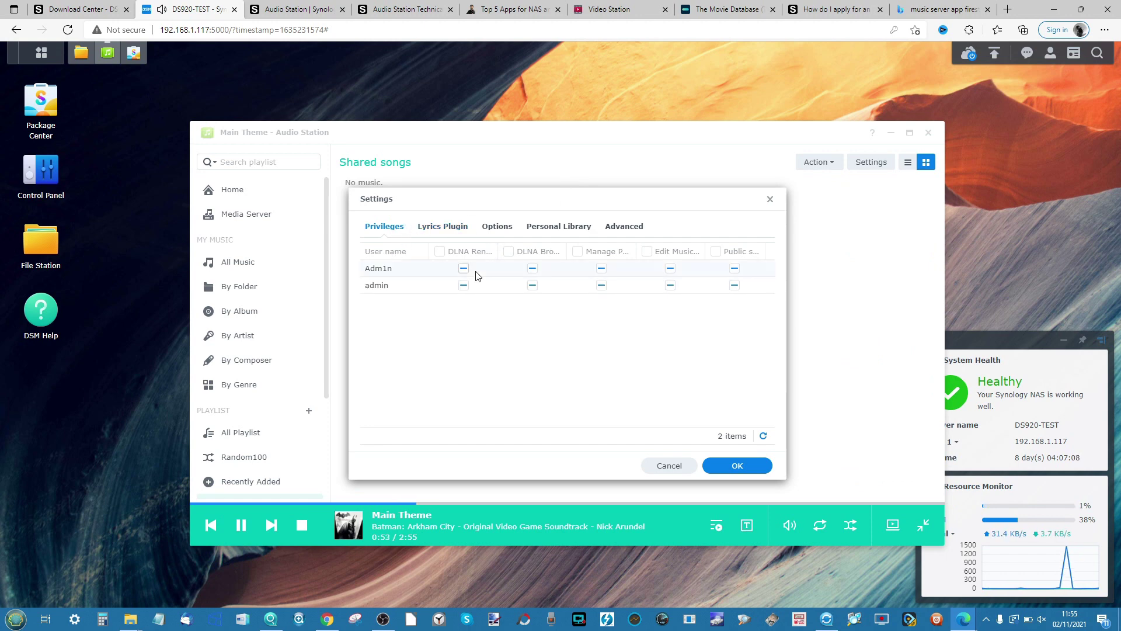
left_click(459, 227)
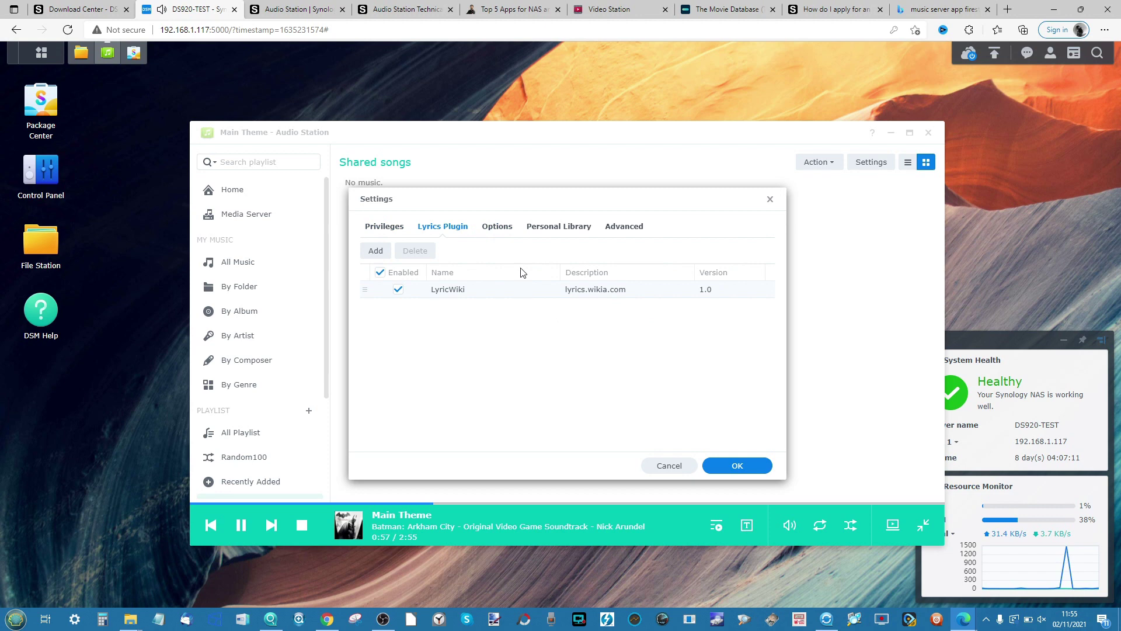
left_click(506, 229)
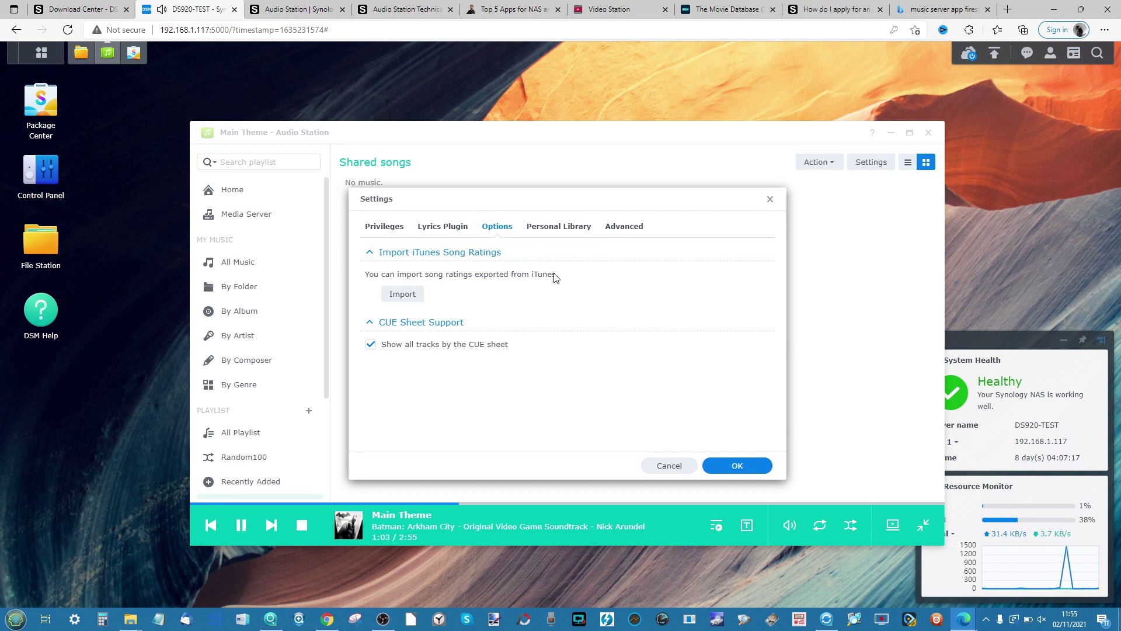
left_click(400, 298)
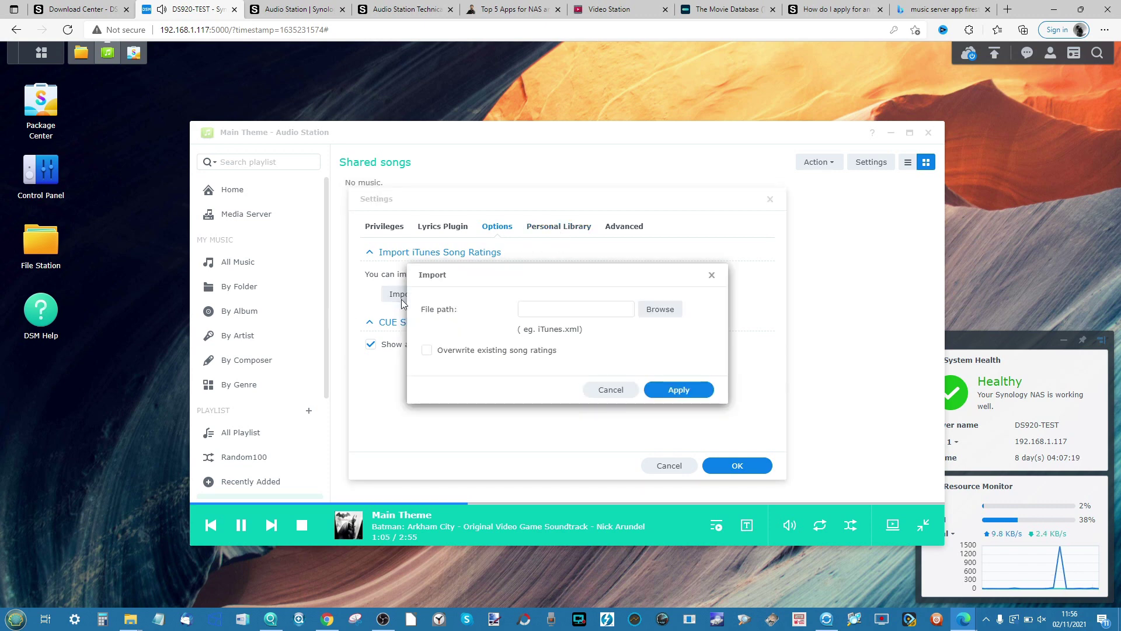
left_click(713, 275)
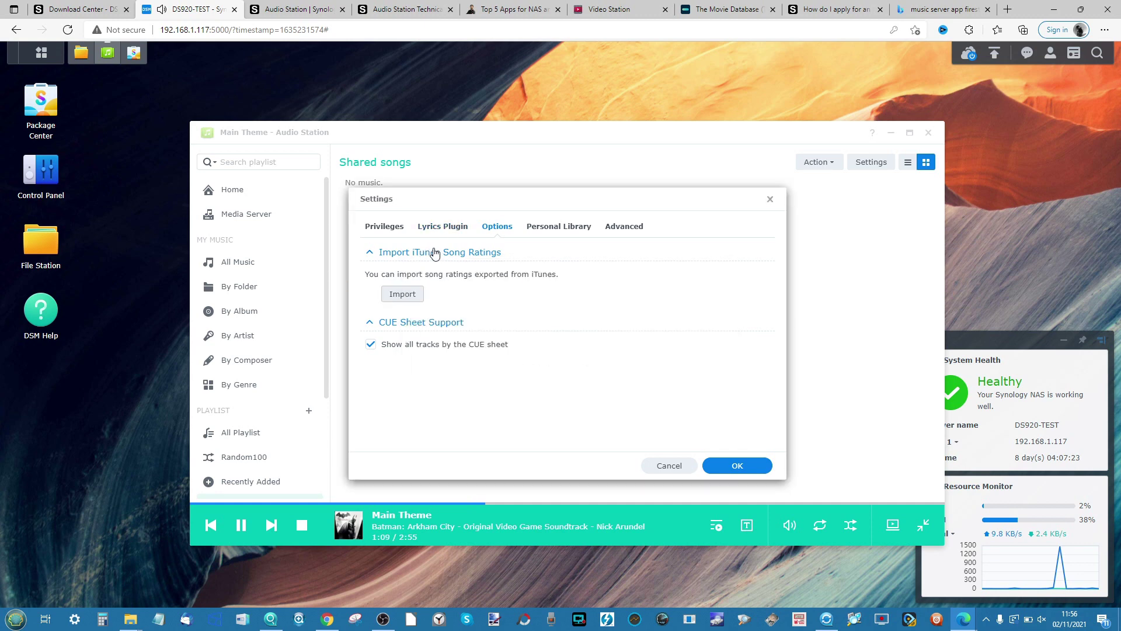
Step: Enable the Personal Library for personal music and apply the settings
left_click(571, 231)
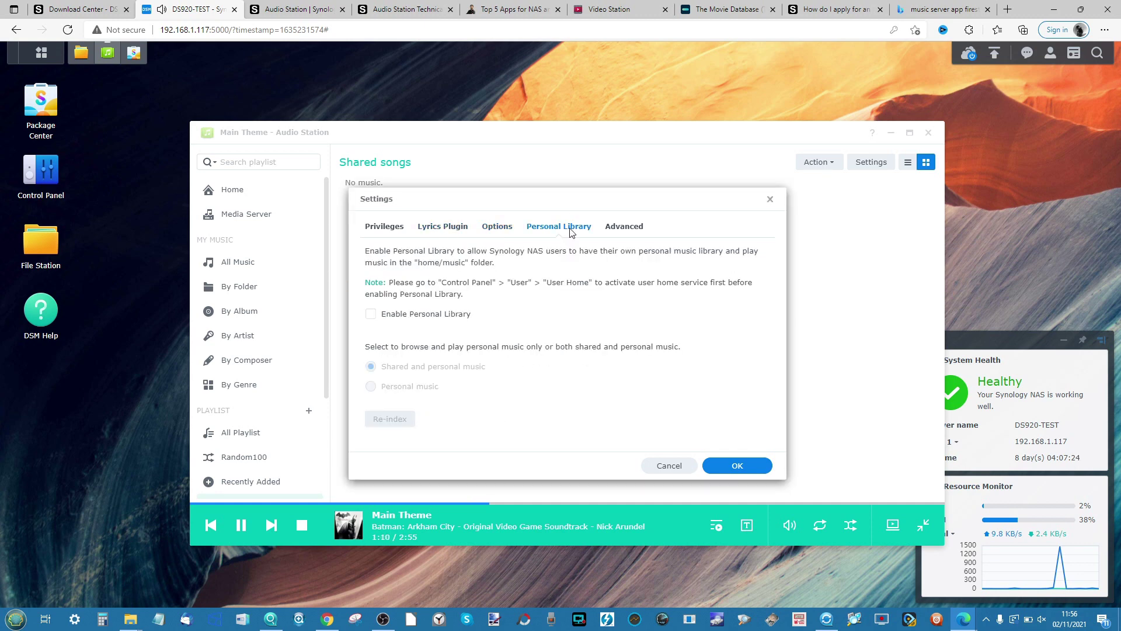
left_click(447, 316)
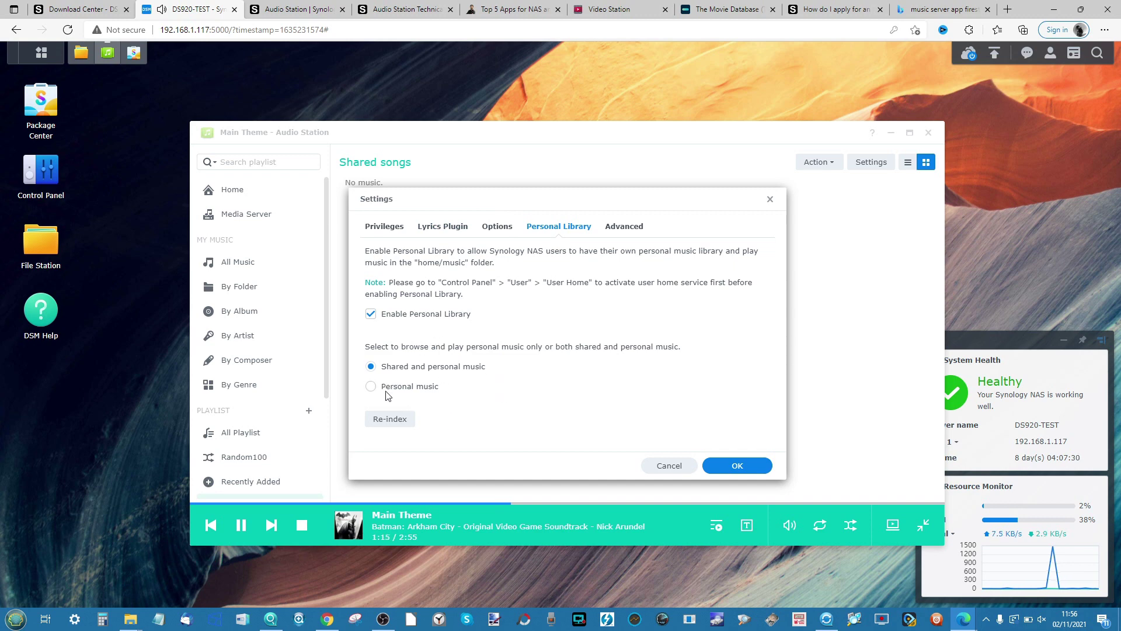
left_click(759, 472)
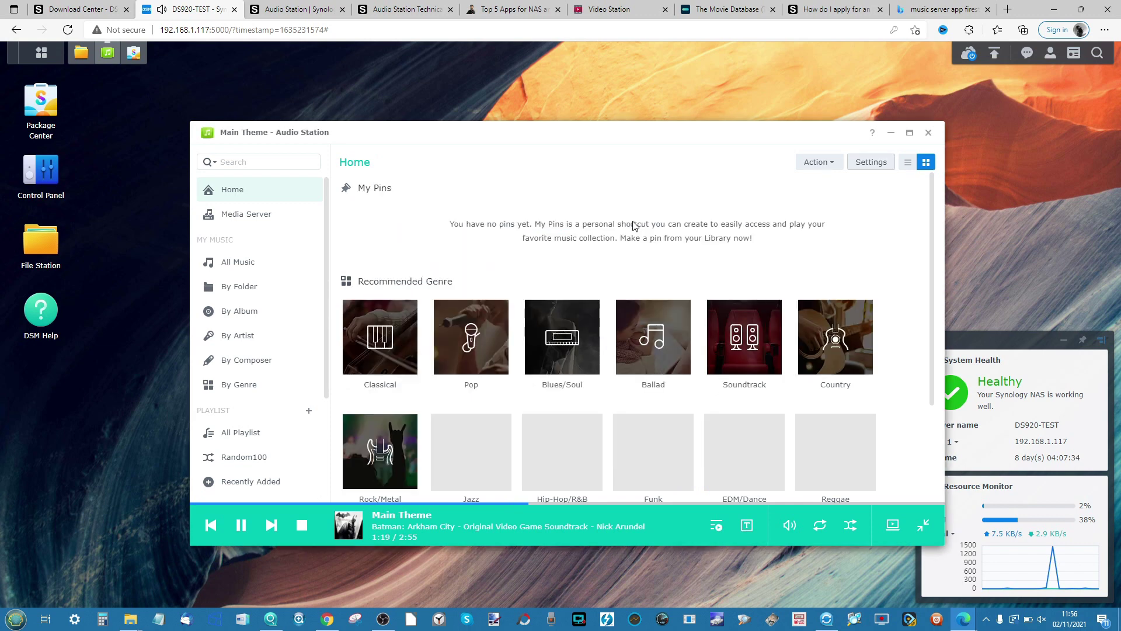
Step: In Audio Station's Advanced settings, tick Enable Amazon Alexa service
left_click(870, 162)
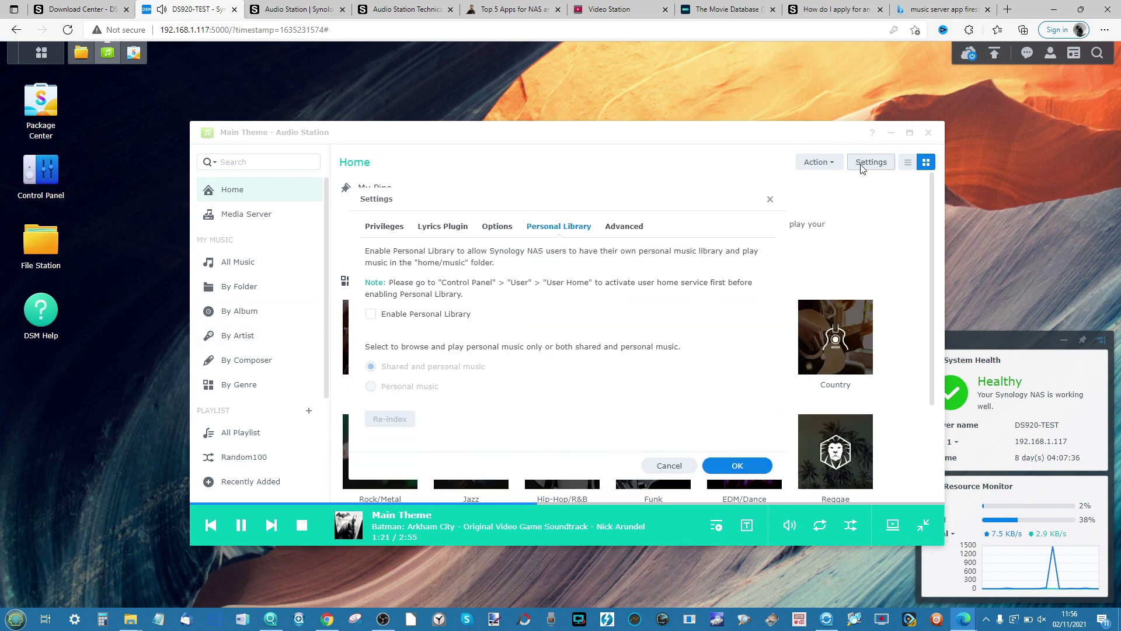
left_click(625, 227)
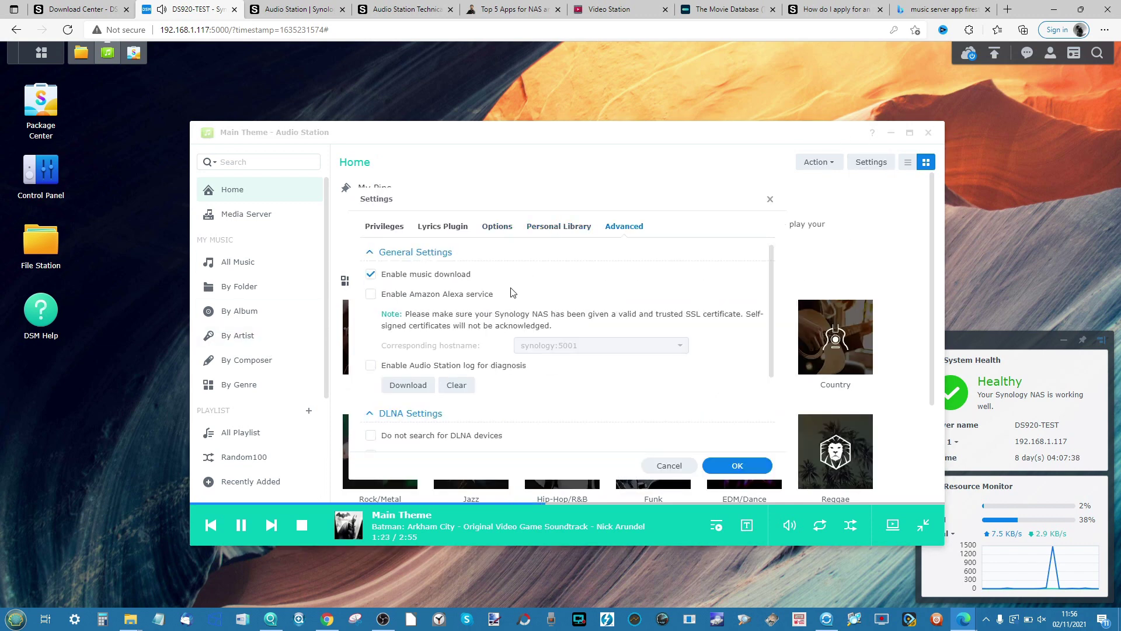
scroll(513, 293, "down", 1)
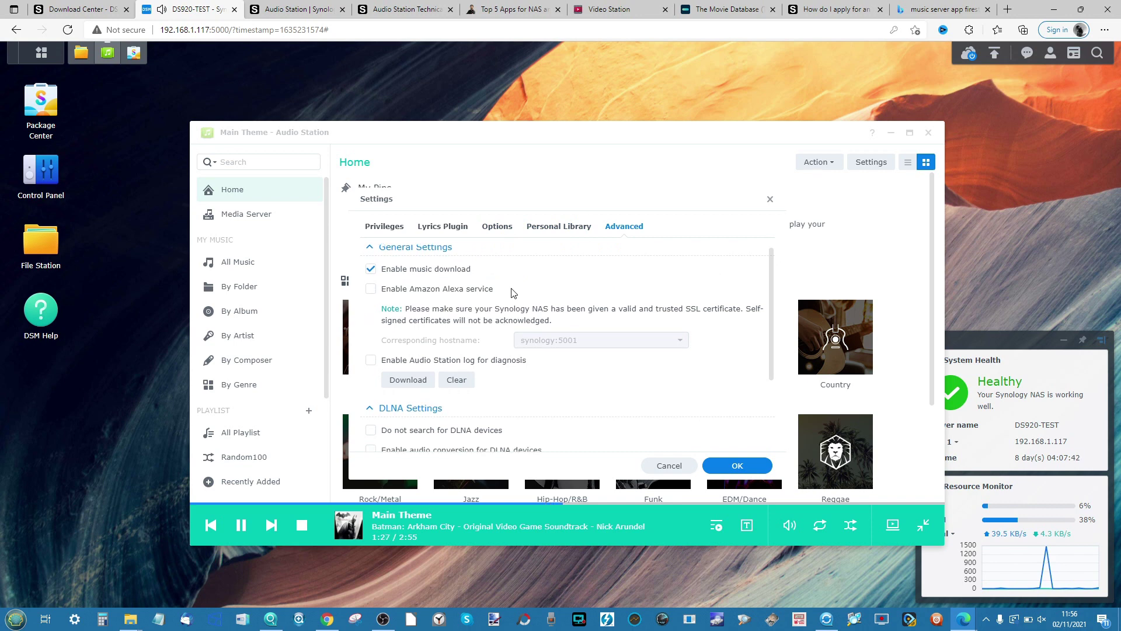
scroll(513, 293, "up", 1)
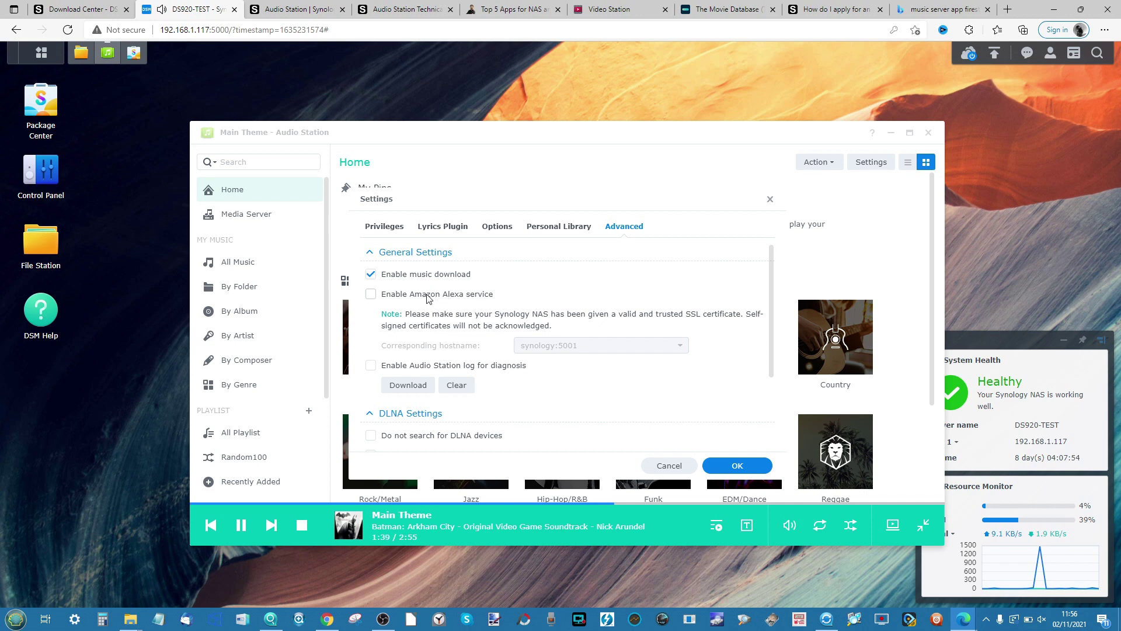
left_click(371, 295)
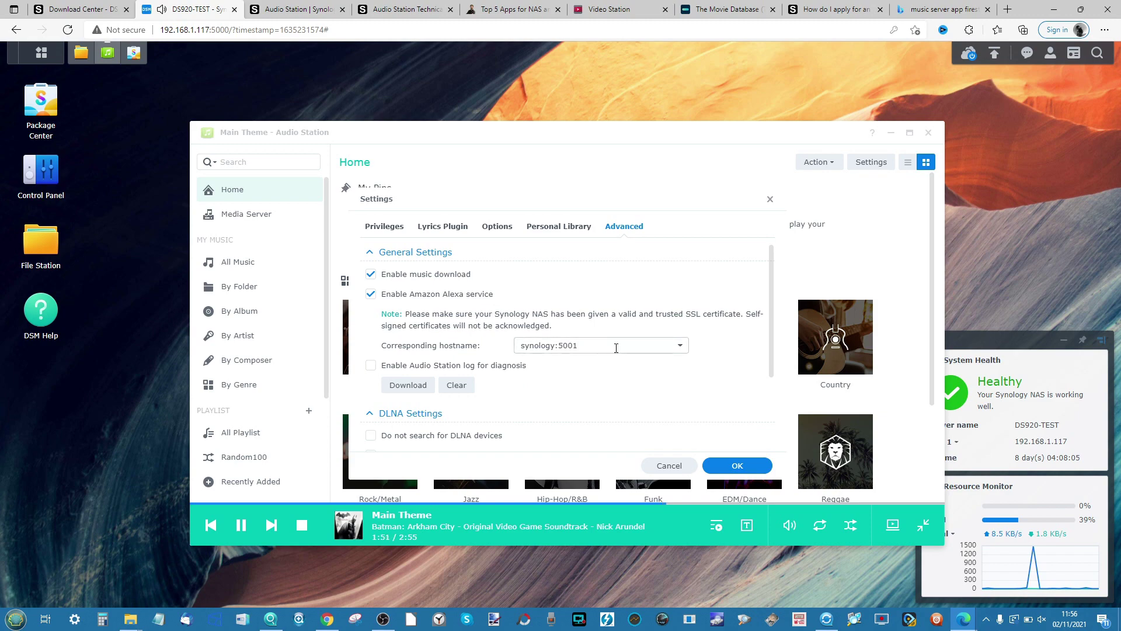
left_click(41, 55)
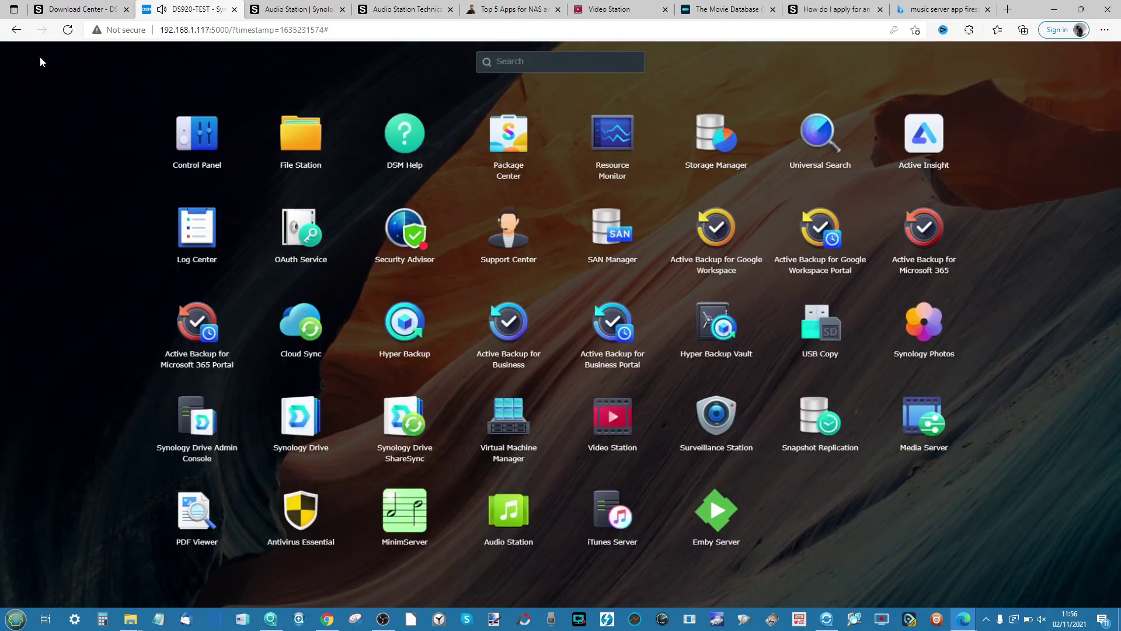
left_click(103, 345)
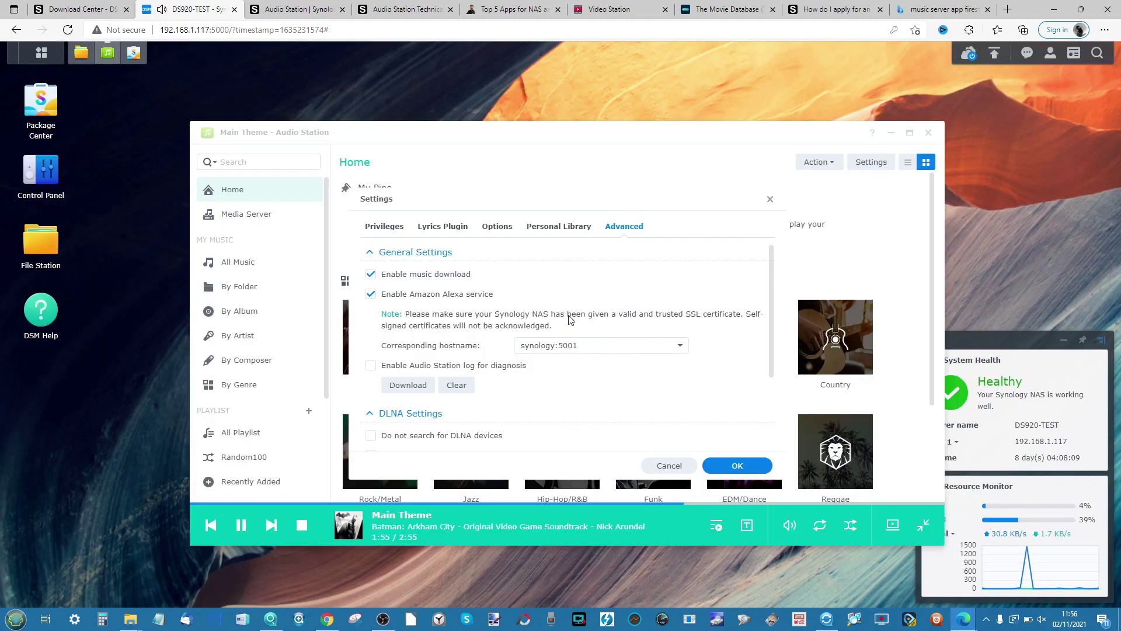
Step: Tick audio conversion for DLNA devices, then cancel and discard the unsaved changes
scroll(448, 367, "down", 3)
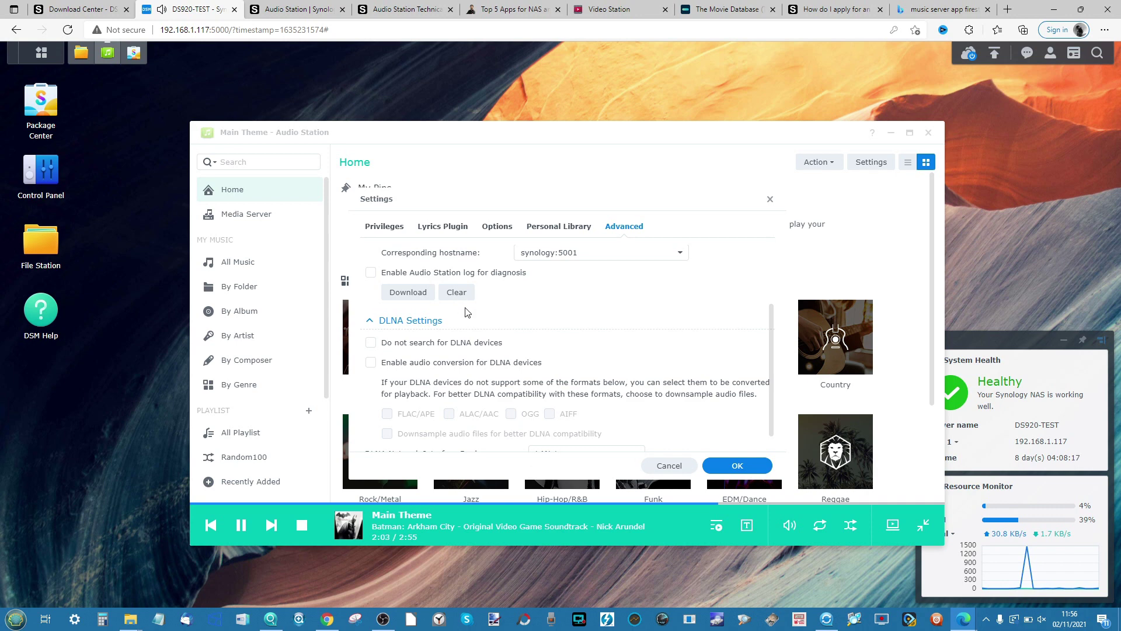
scroll(467, 312, "down", 1)
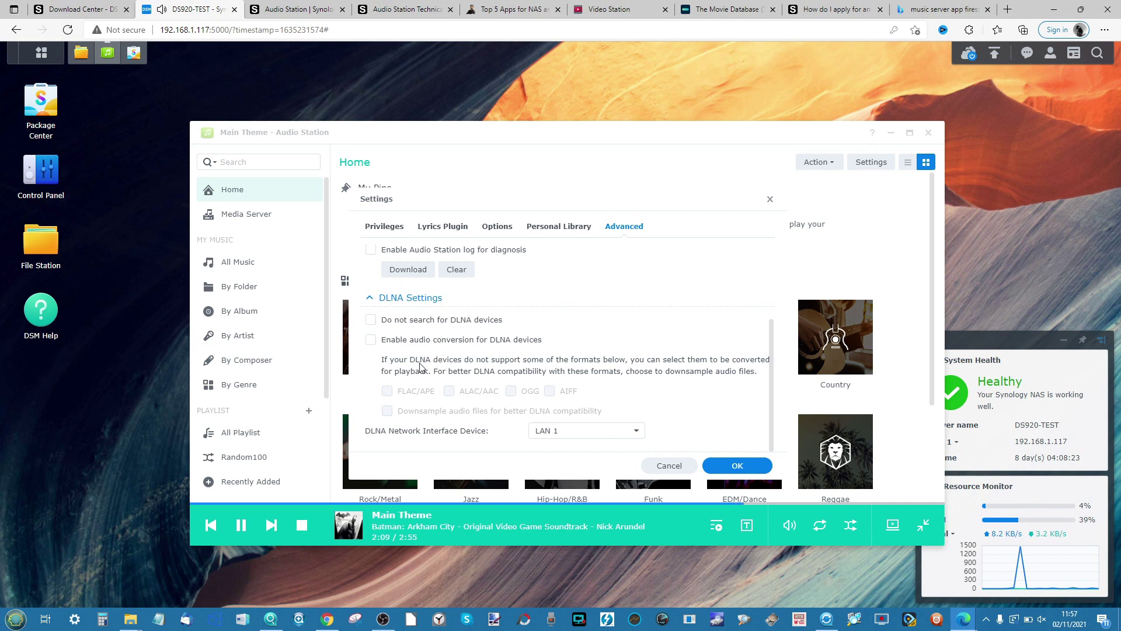
left_click(372, 340)
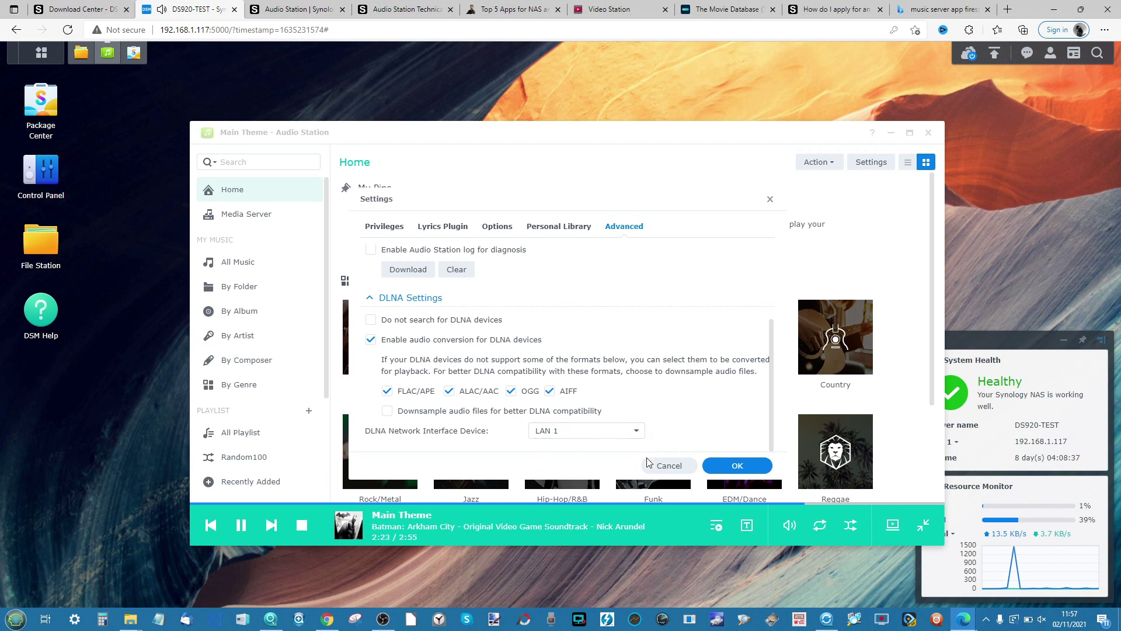
left_click(665, 466)
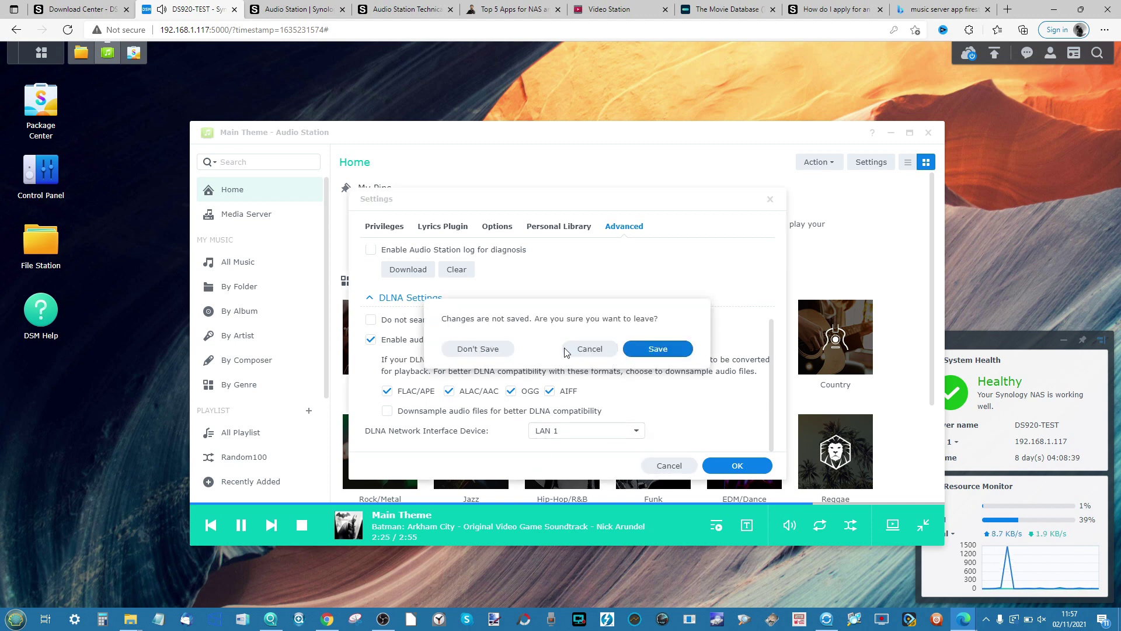
left_click(504, 348)
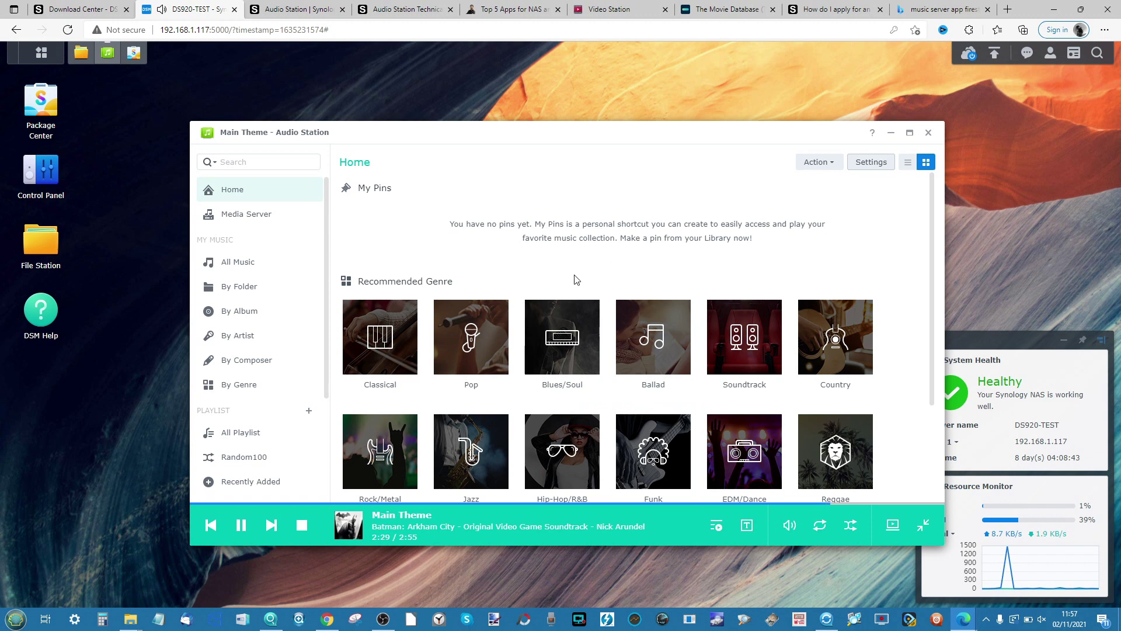
left_click(130, 619)
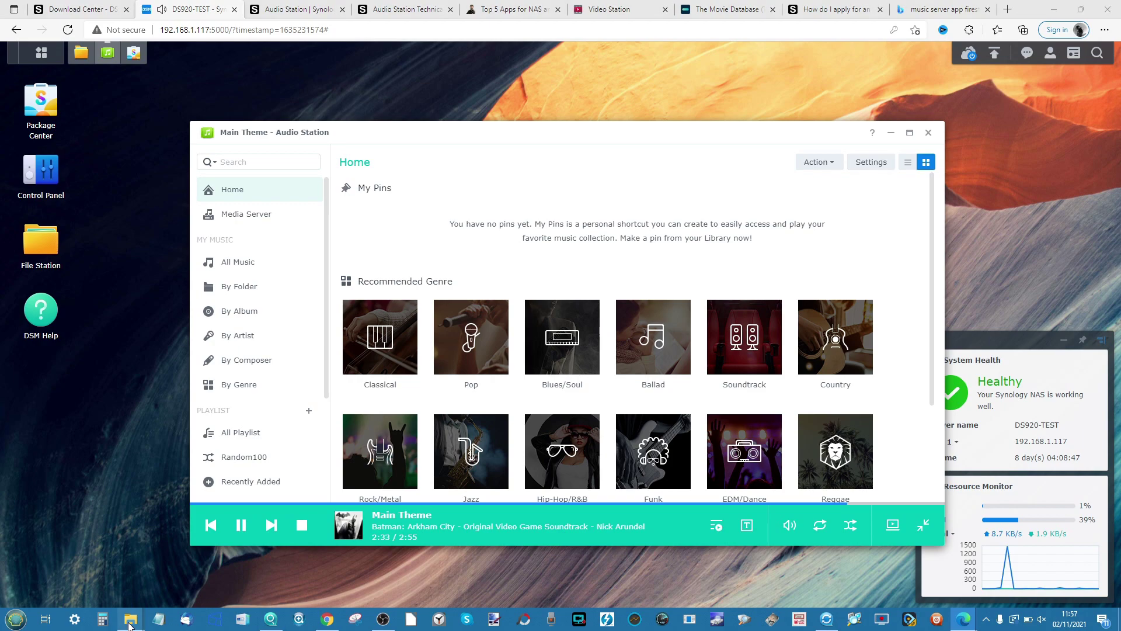
Step: Add DS920-TEST to This PC as a media server via Access media > Connect to a media server
left_click(154, 534)
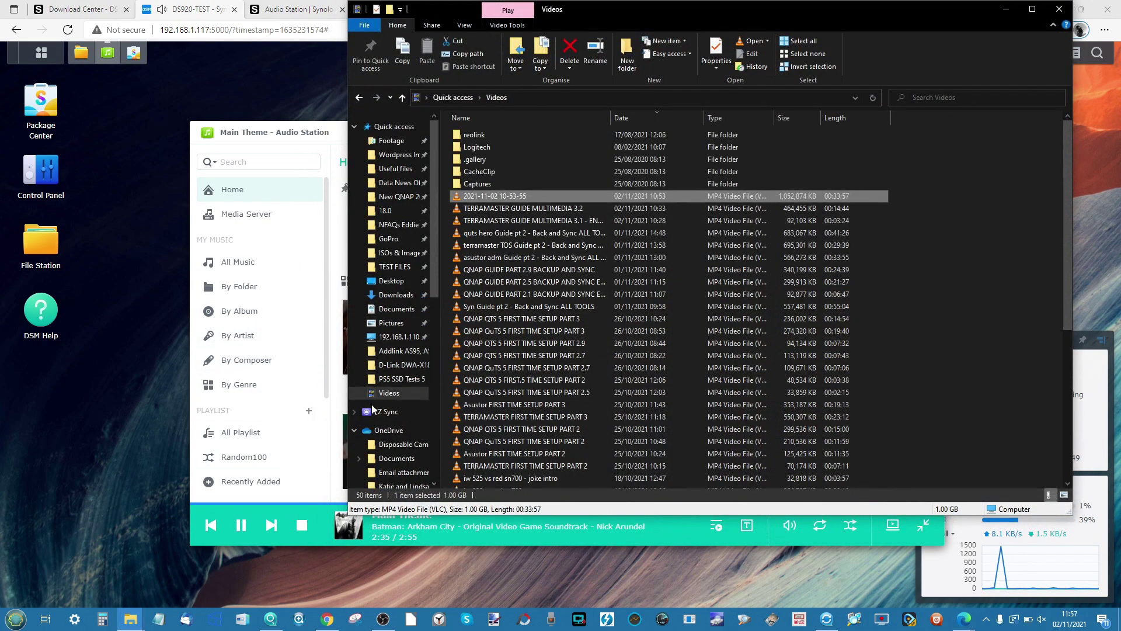
middle_click(370, 370)
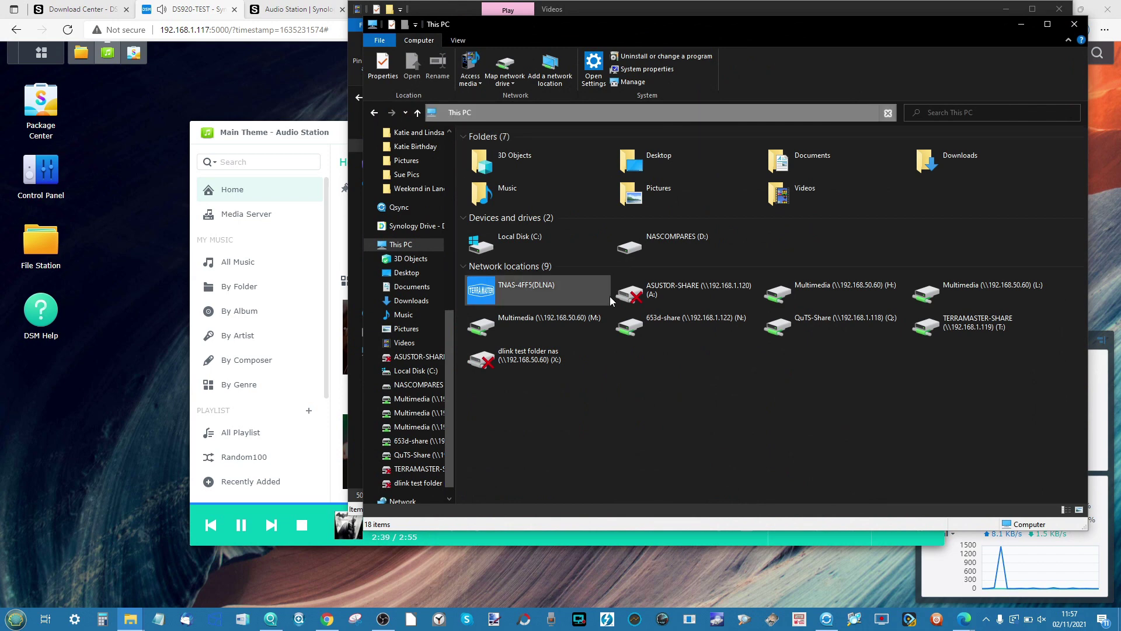
left_click(470, 73)
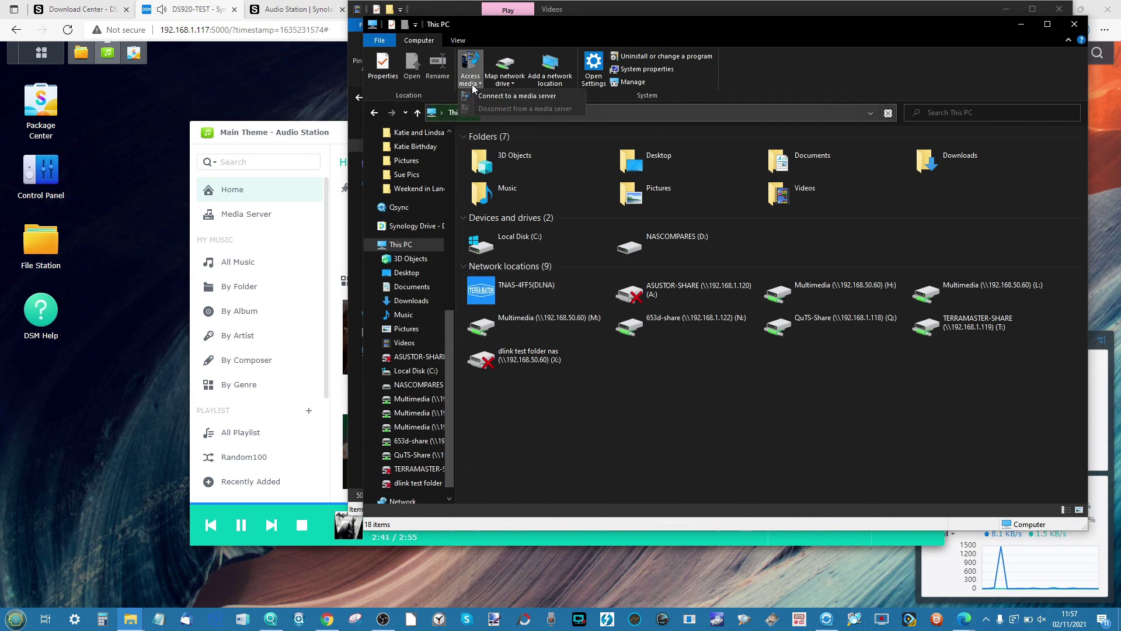
left_click(493, 97)
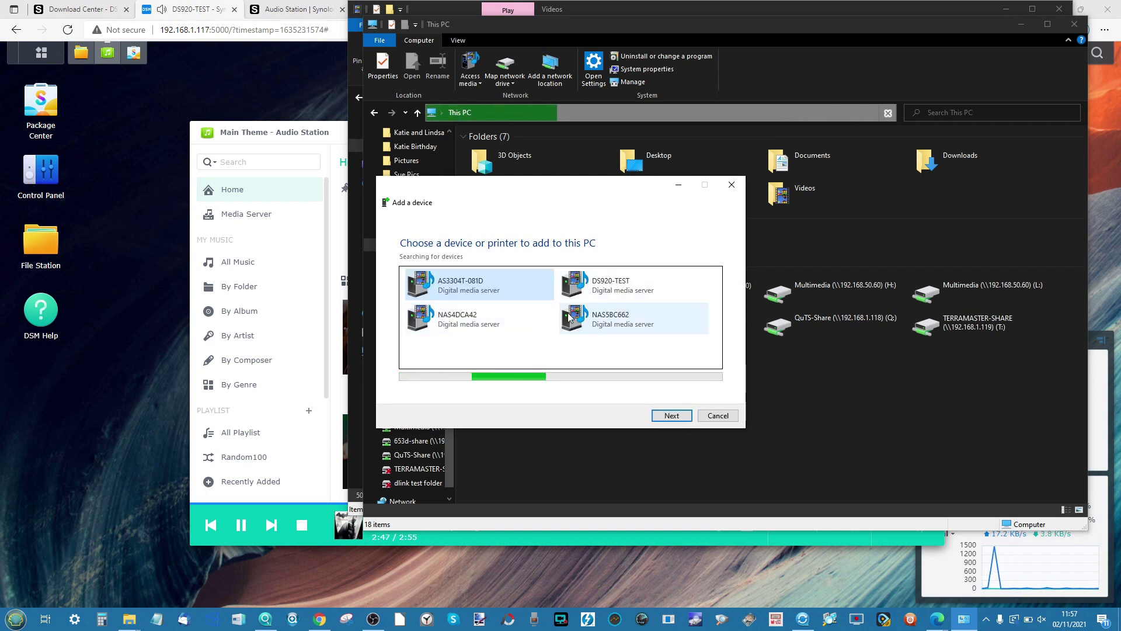
left_click(637, 285)
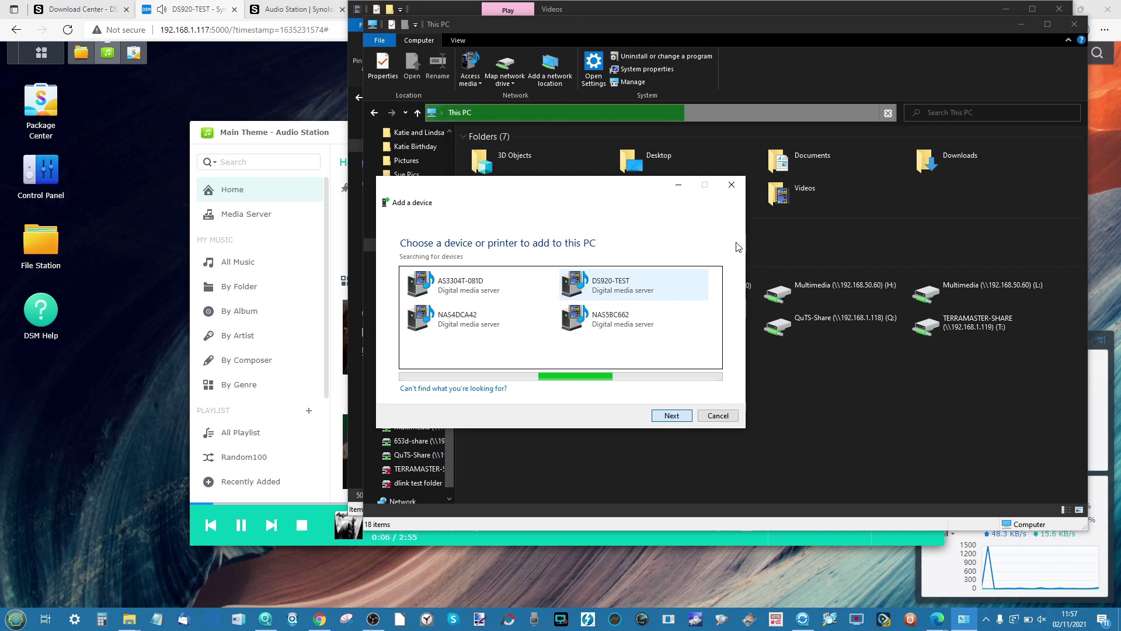
double_click(645, 295)
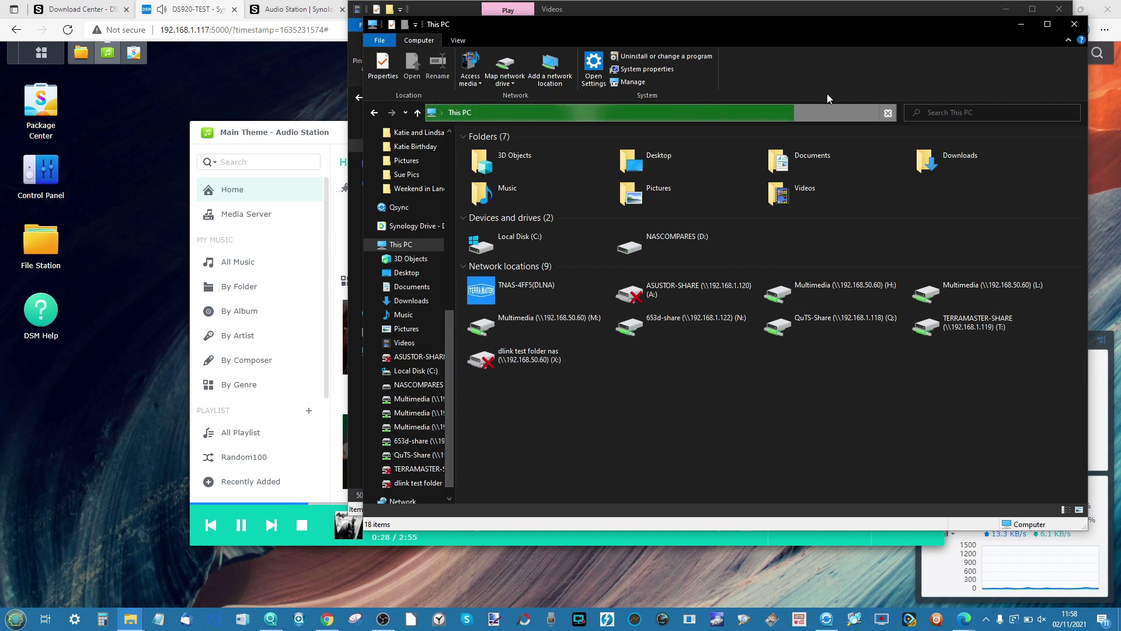
left_click(1020, 25)
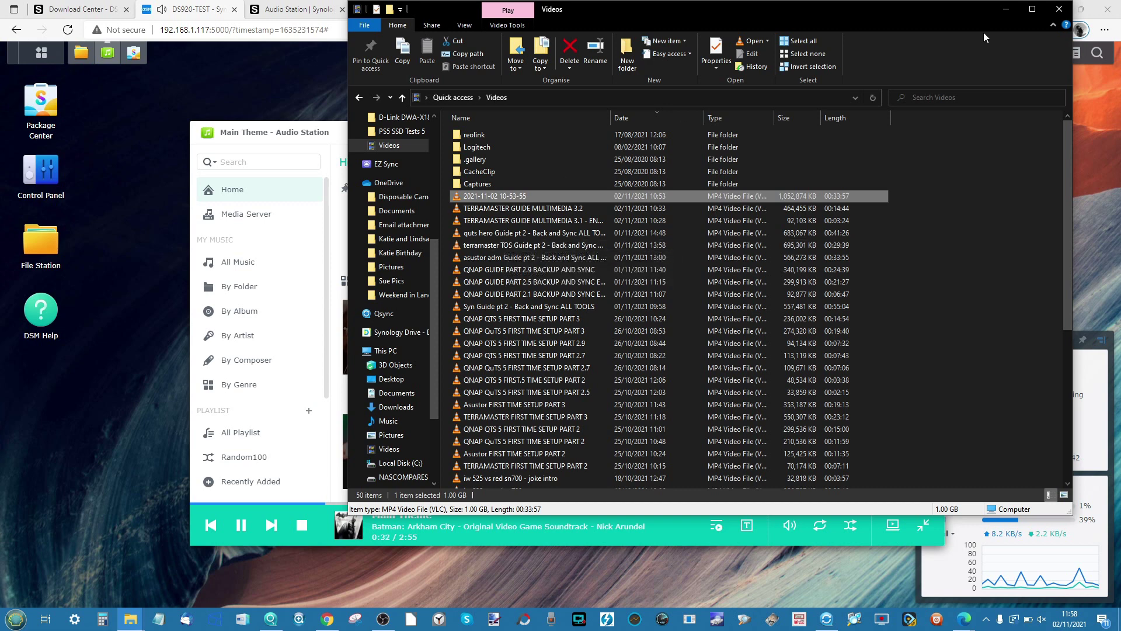
Step: Stop 'Main Theme' playback, close Audio Station, and minimize the This PC window
left_click(1005, 9)
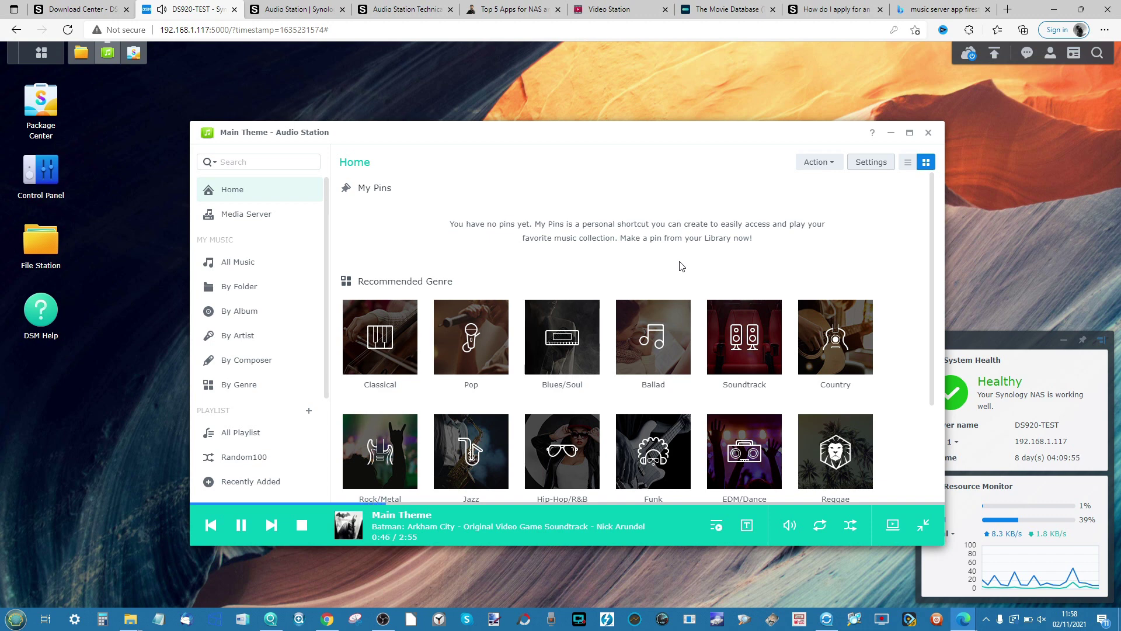
left_click(301, 525)
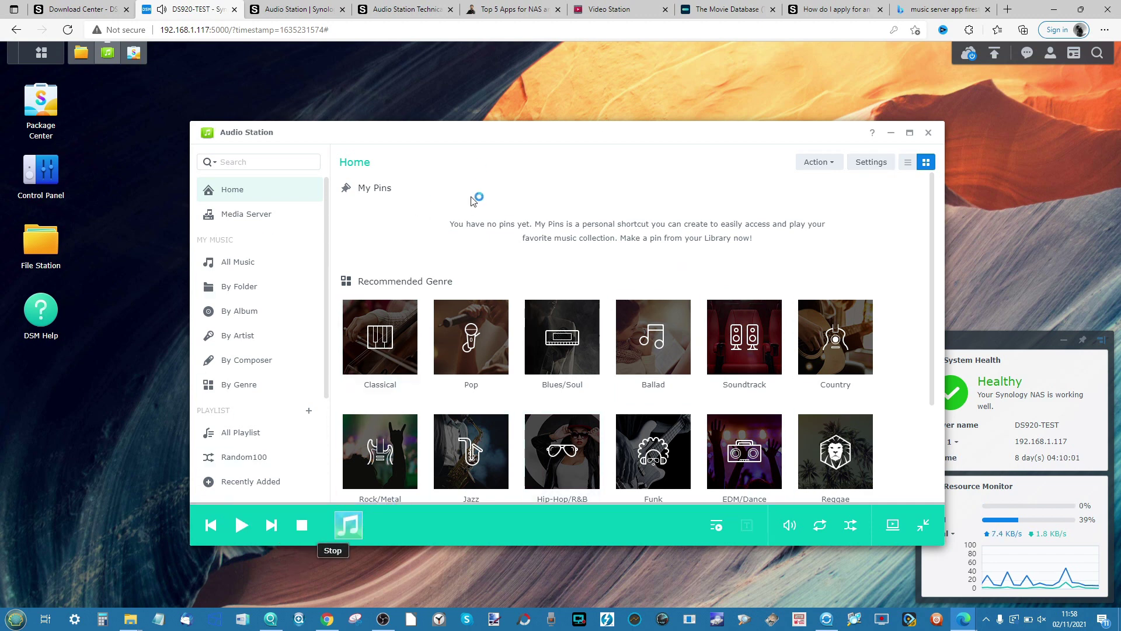
left_click(928, 132)
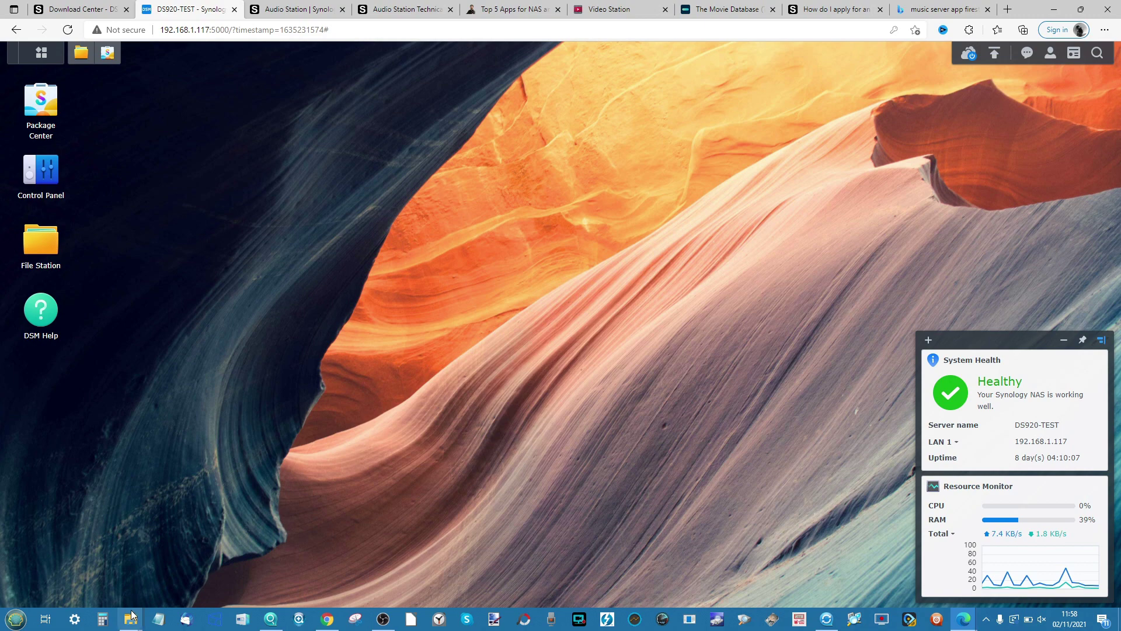
mouse_move(131, 619)
left_click(248, 564)
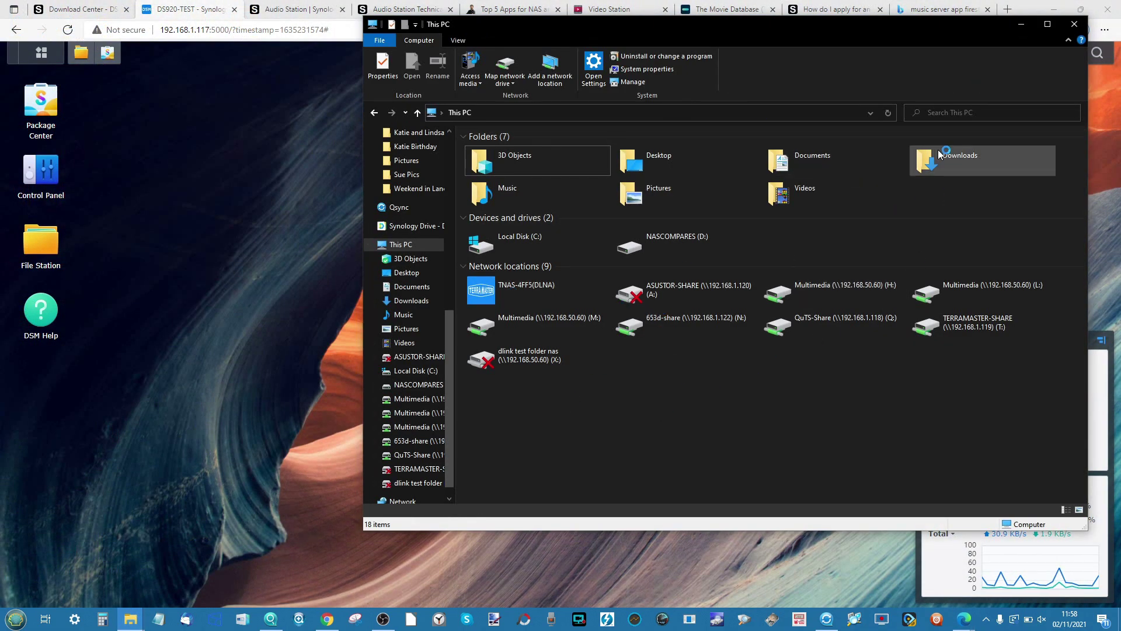
left_click(1016, 28)
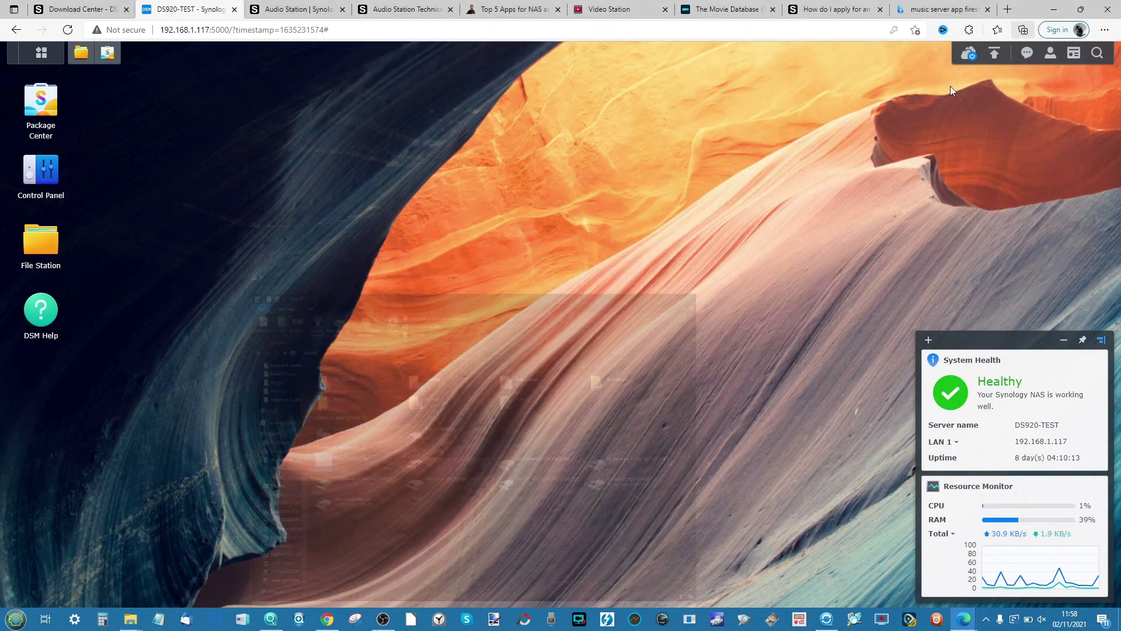